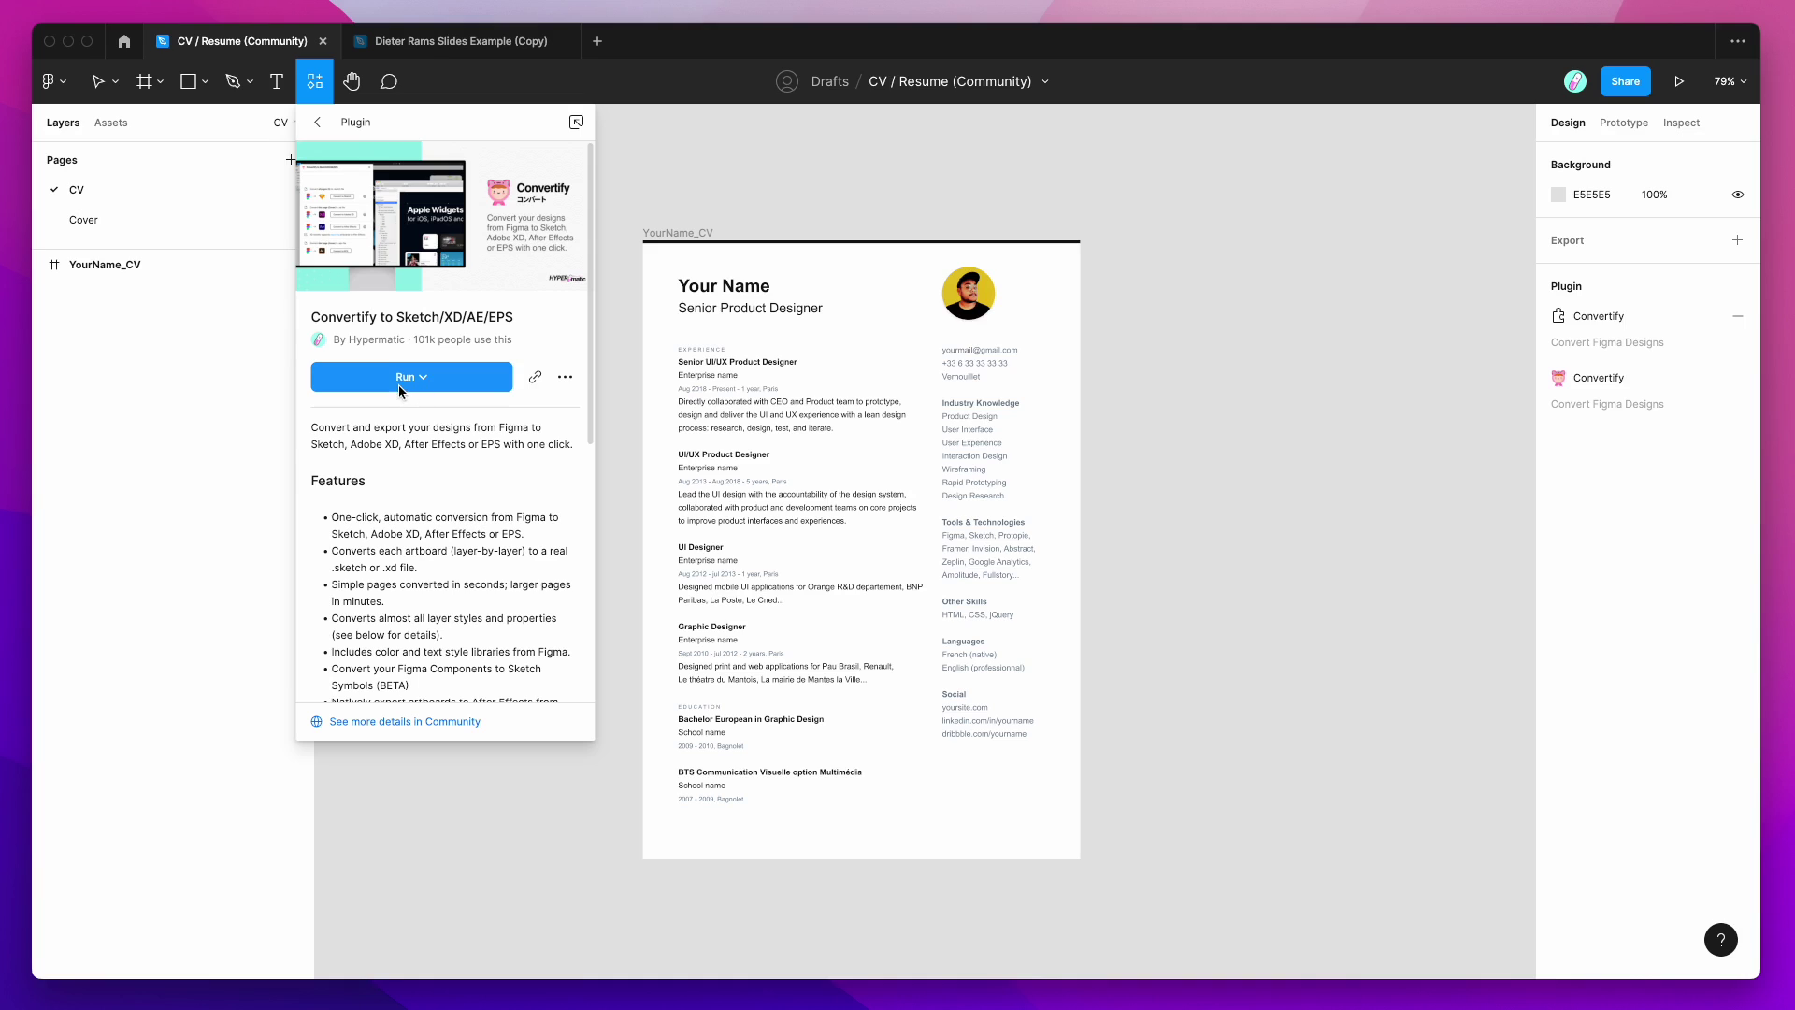
# Dismiss Convertify's extra options without removing it from saved plugins, and close its details panel.
pyautogui.click(565, 379)
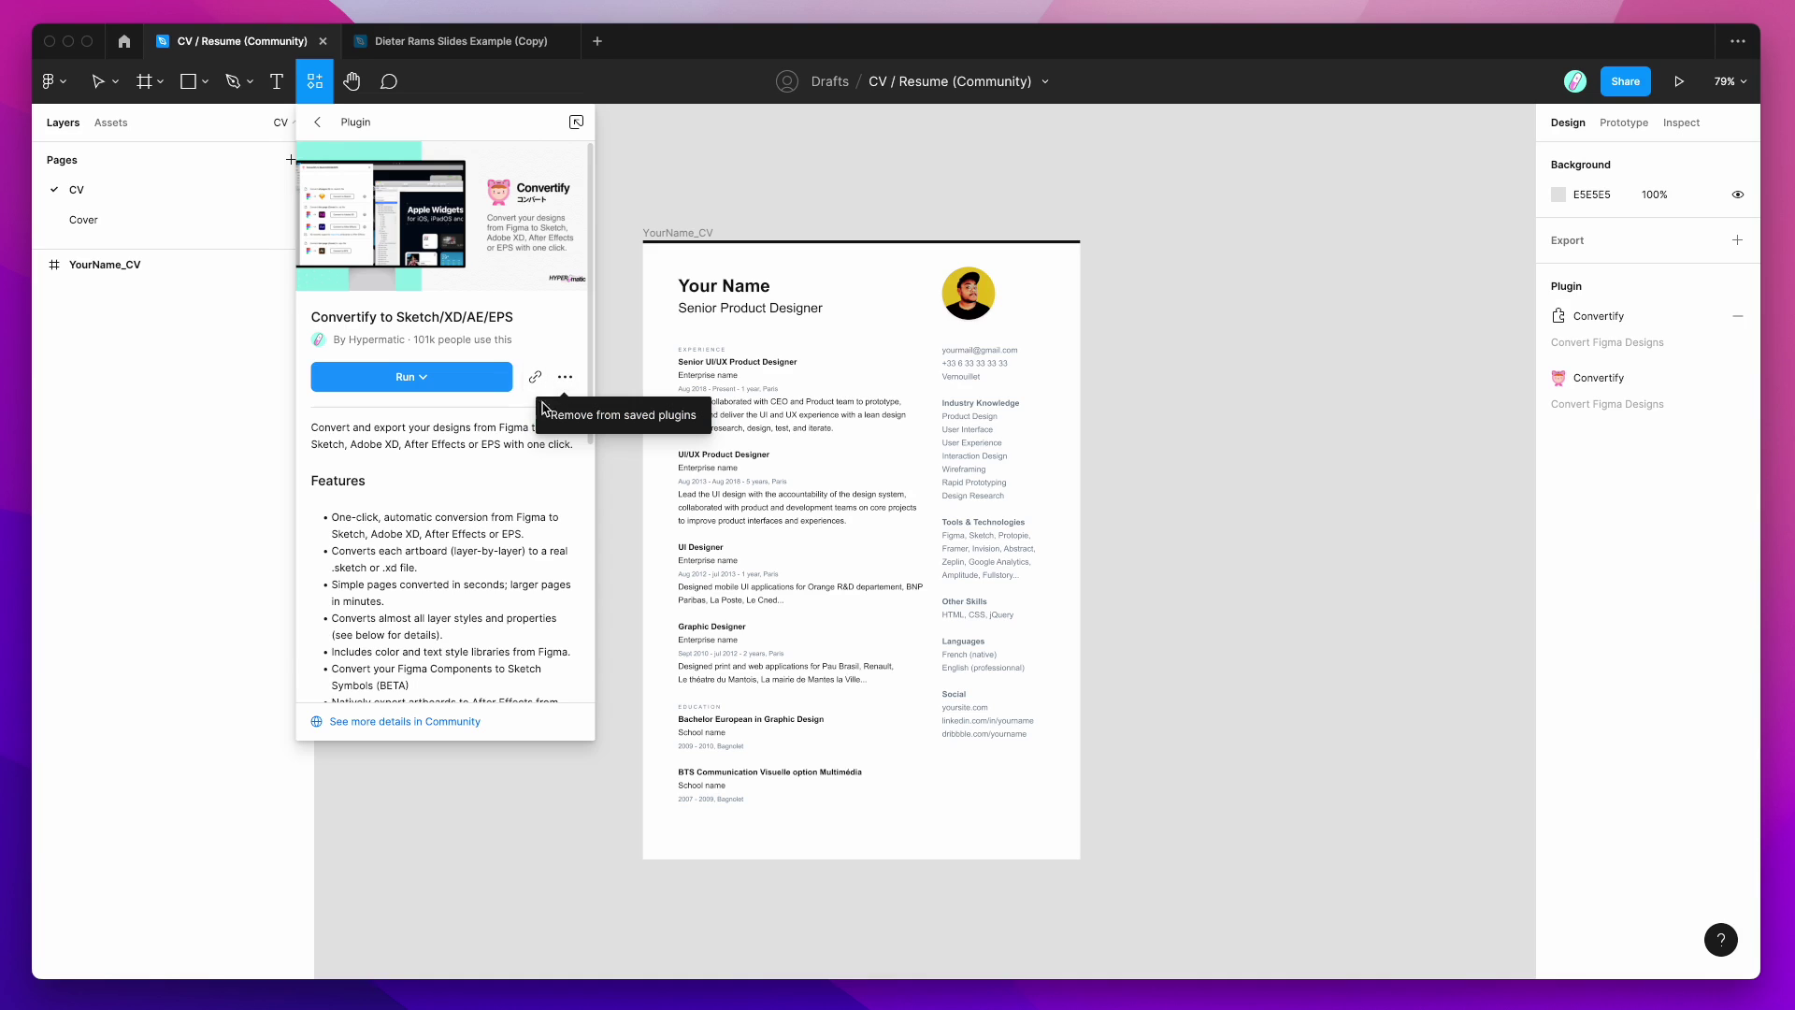
pyautogui.click(547, 329)
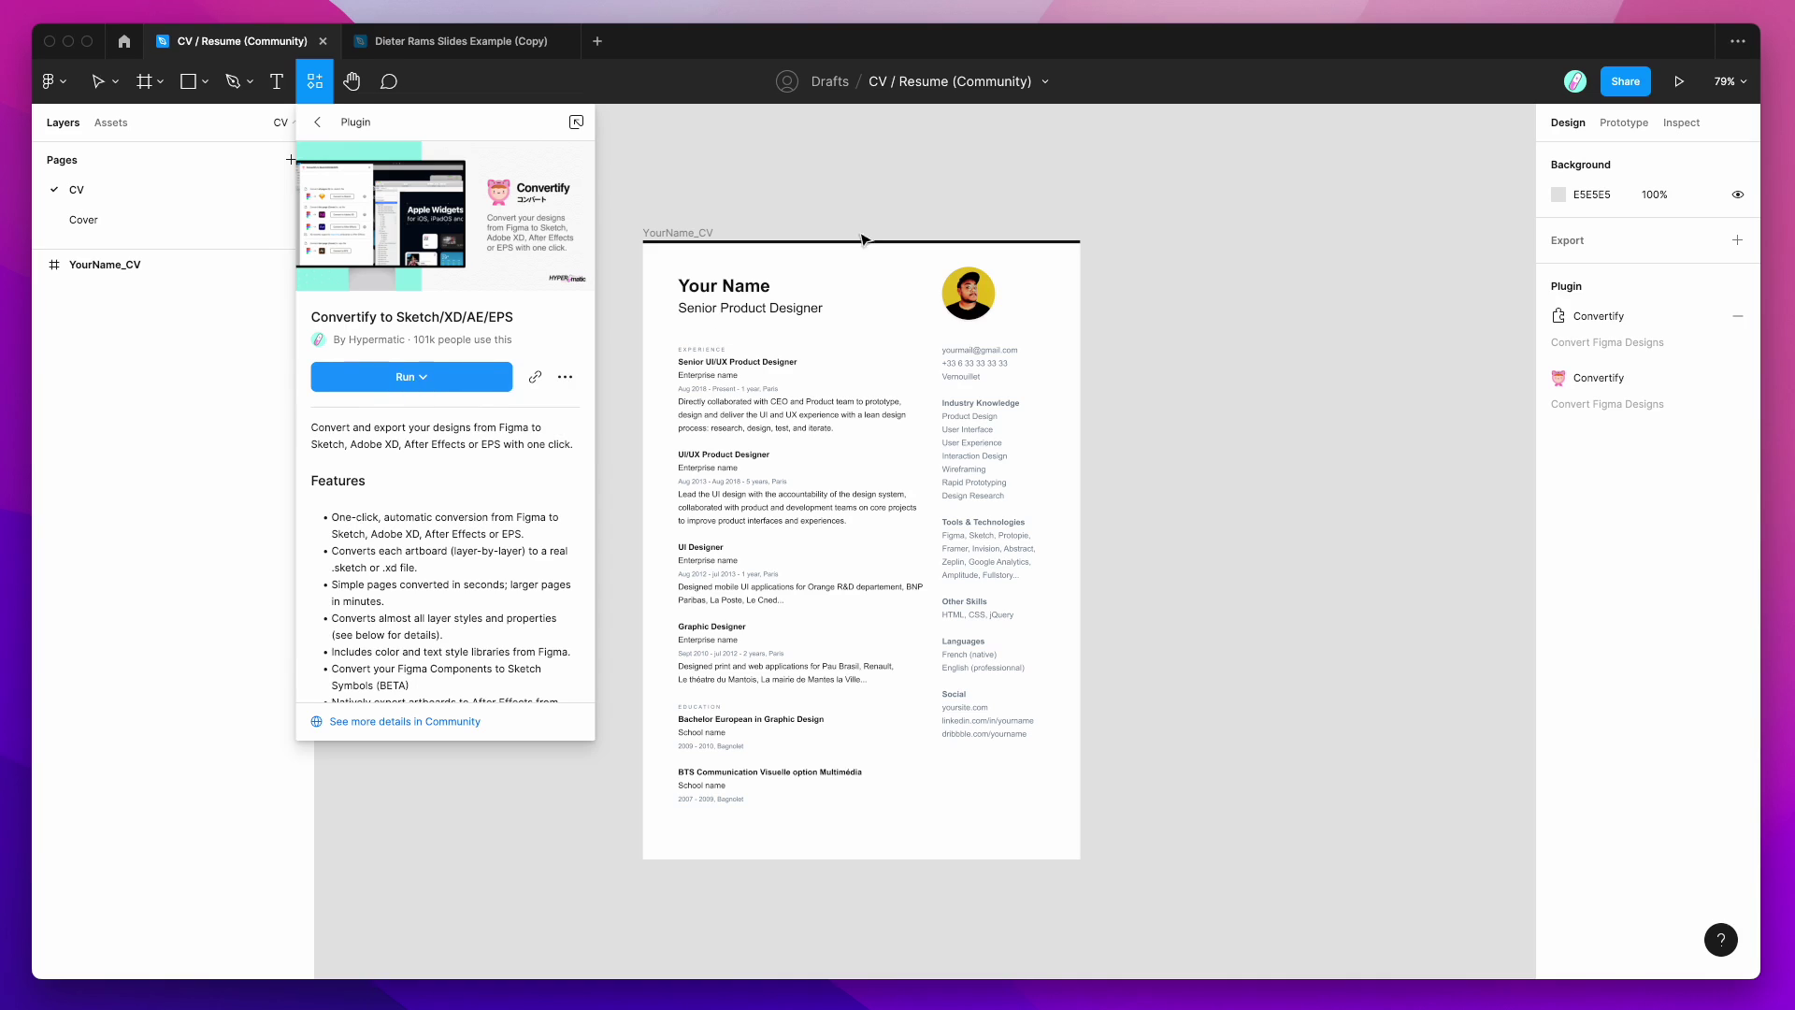
pyautogui.click(826, 208)
pyautogui.rightClick(891, 176)
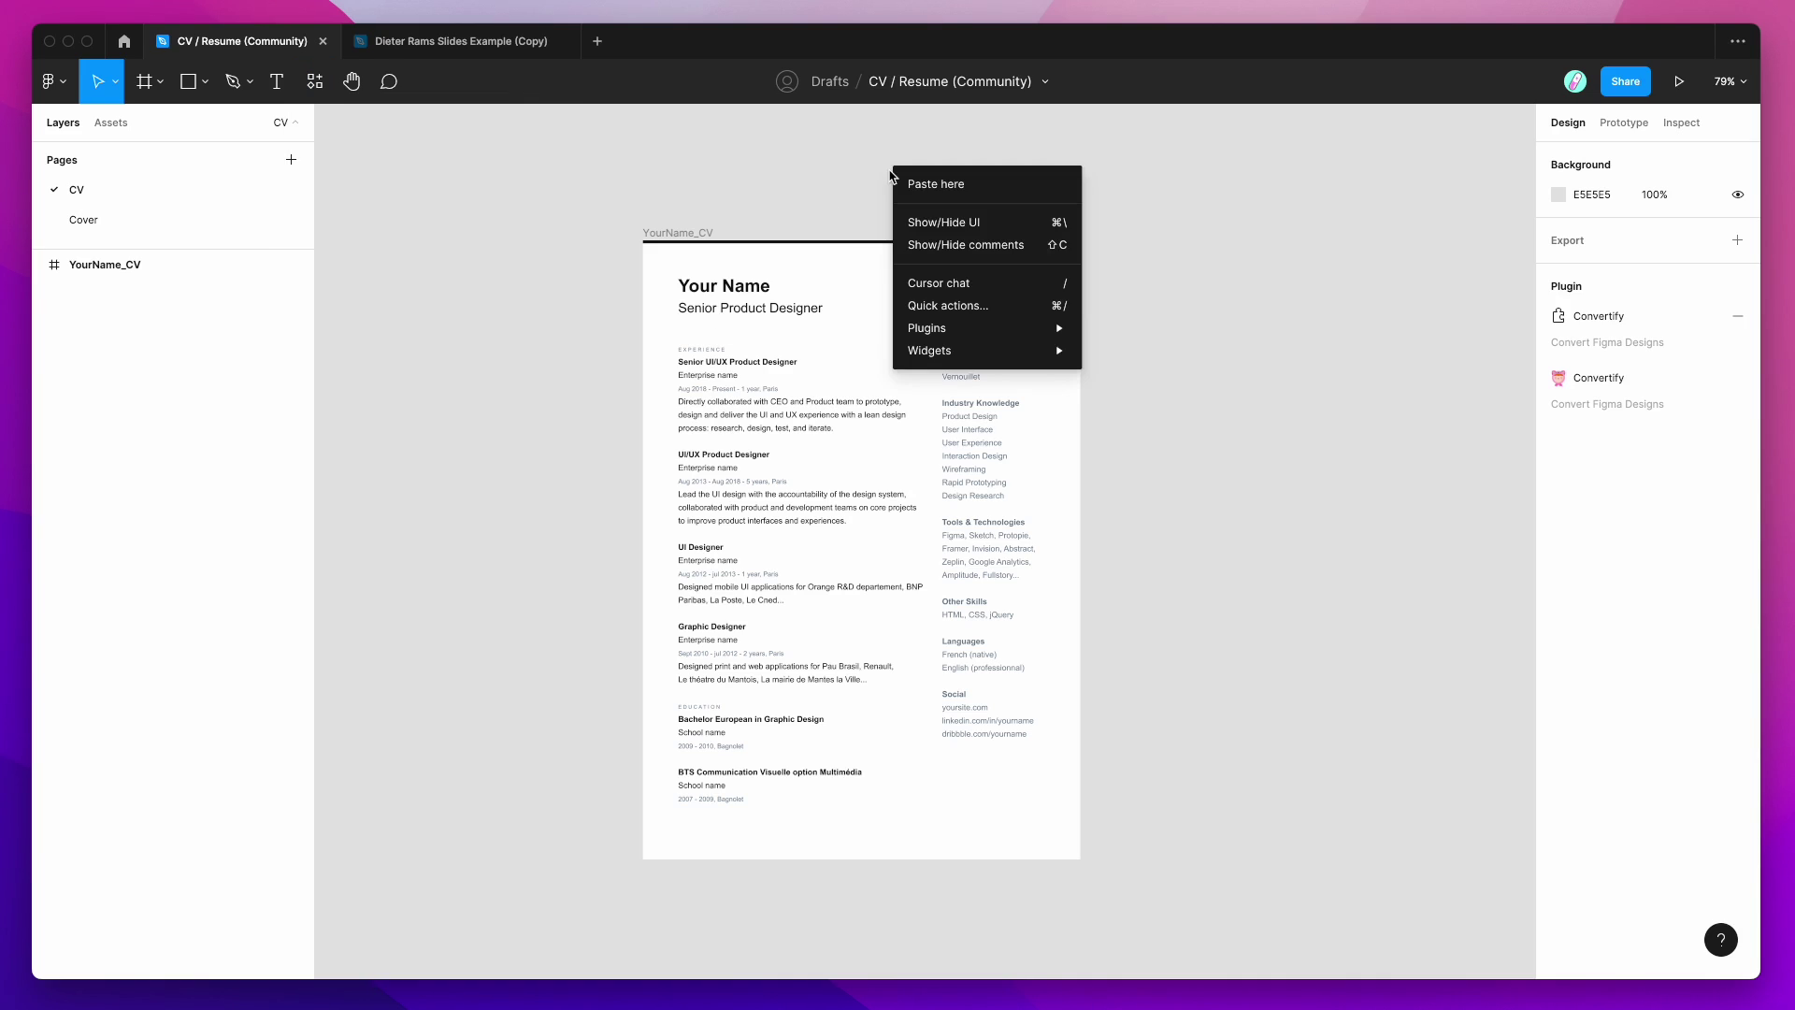
# Run Convertify to Sketch/XD/AE/EPS from the canvas Plugins menu on the CV file.
pyautogui.moveTo(972, 337)
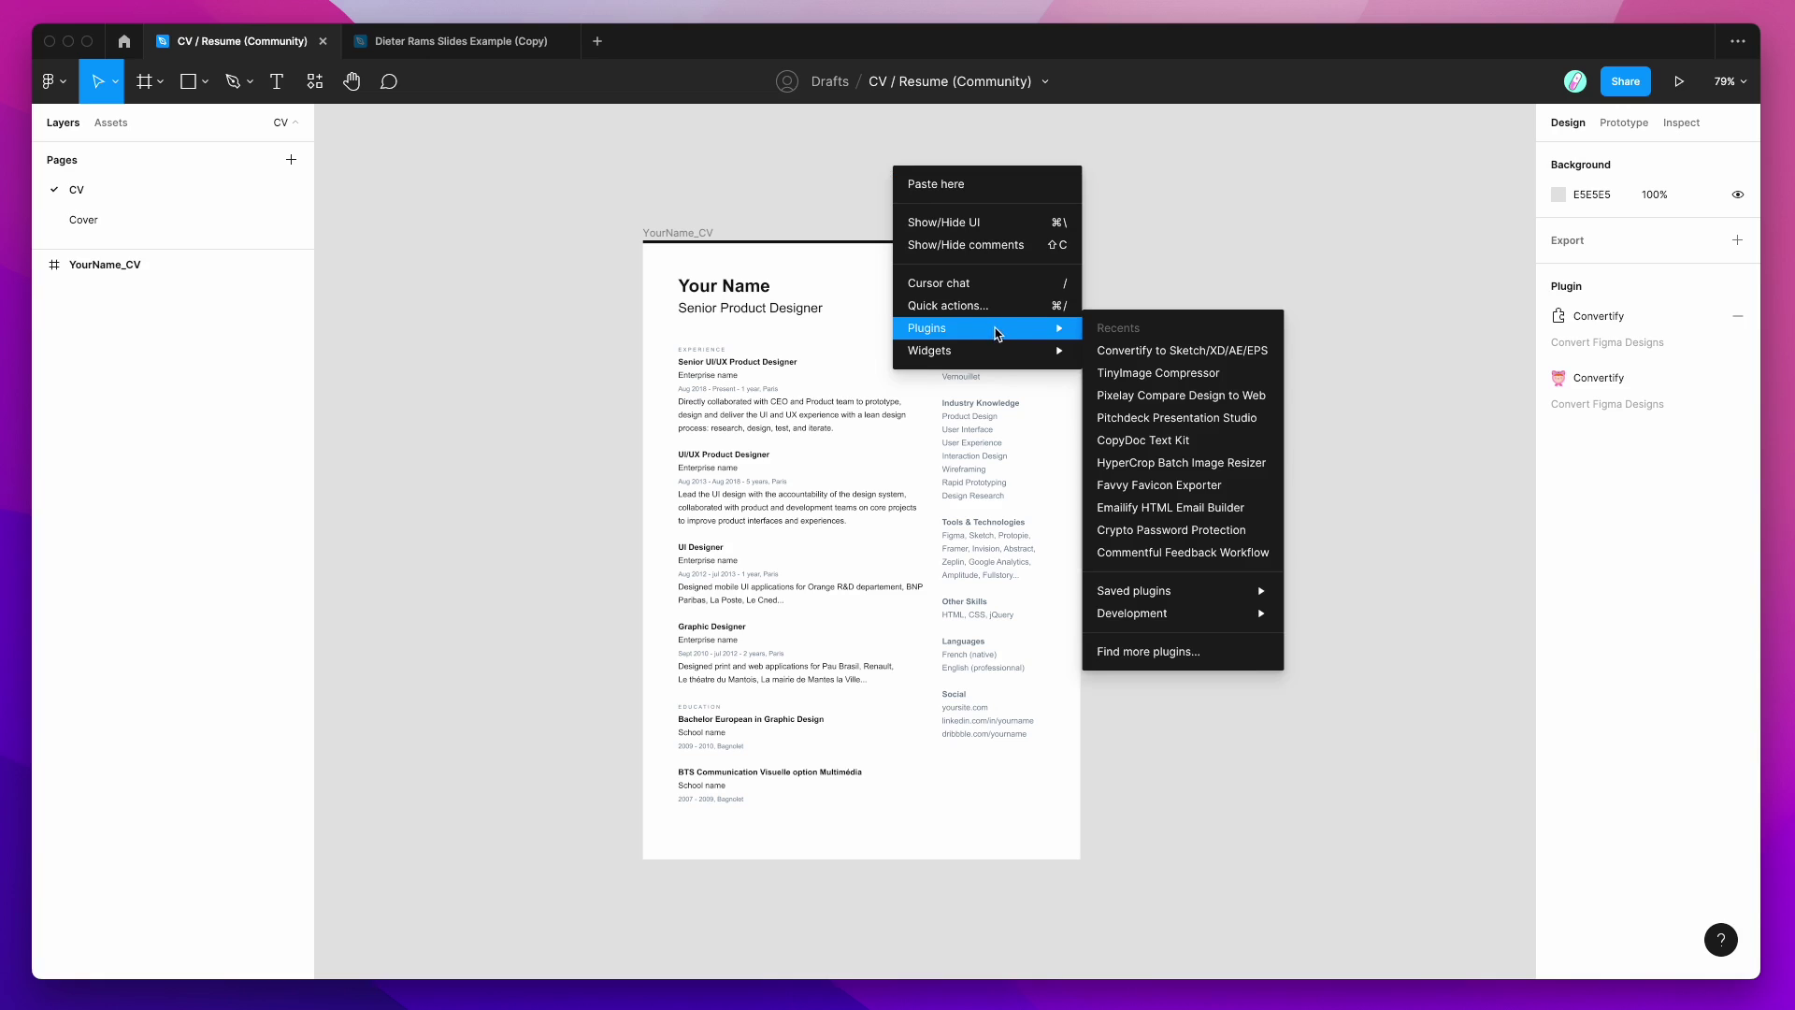
pyautogui.click(1146, 351)
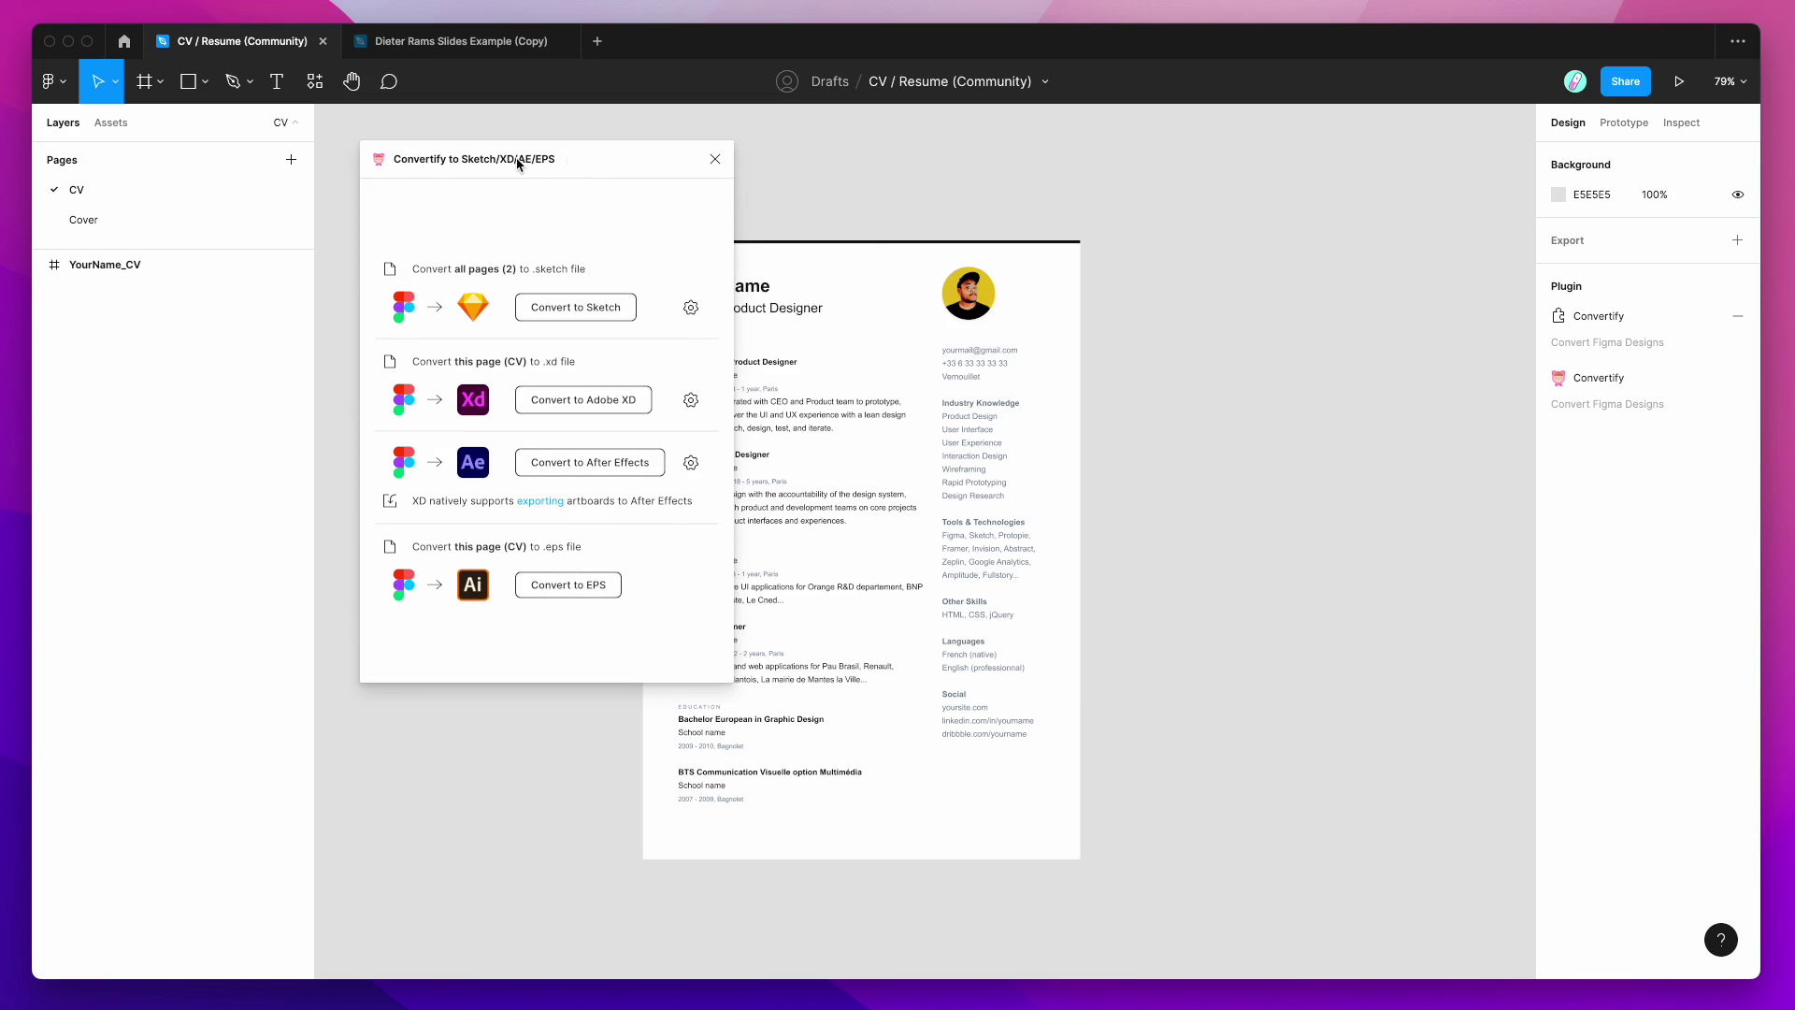
# Leave the YourName_CV frame deselected and convert the whole CV page to EPS.
pyautogui.hscroll(-2, 948, 283)
pyautogui.hscroll(-4, 947, 282)
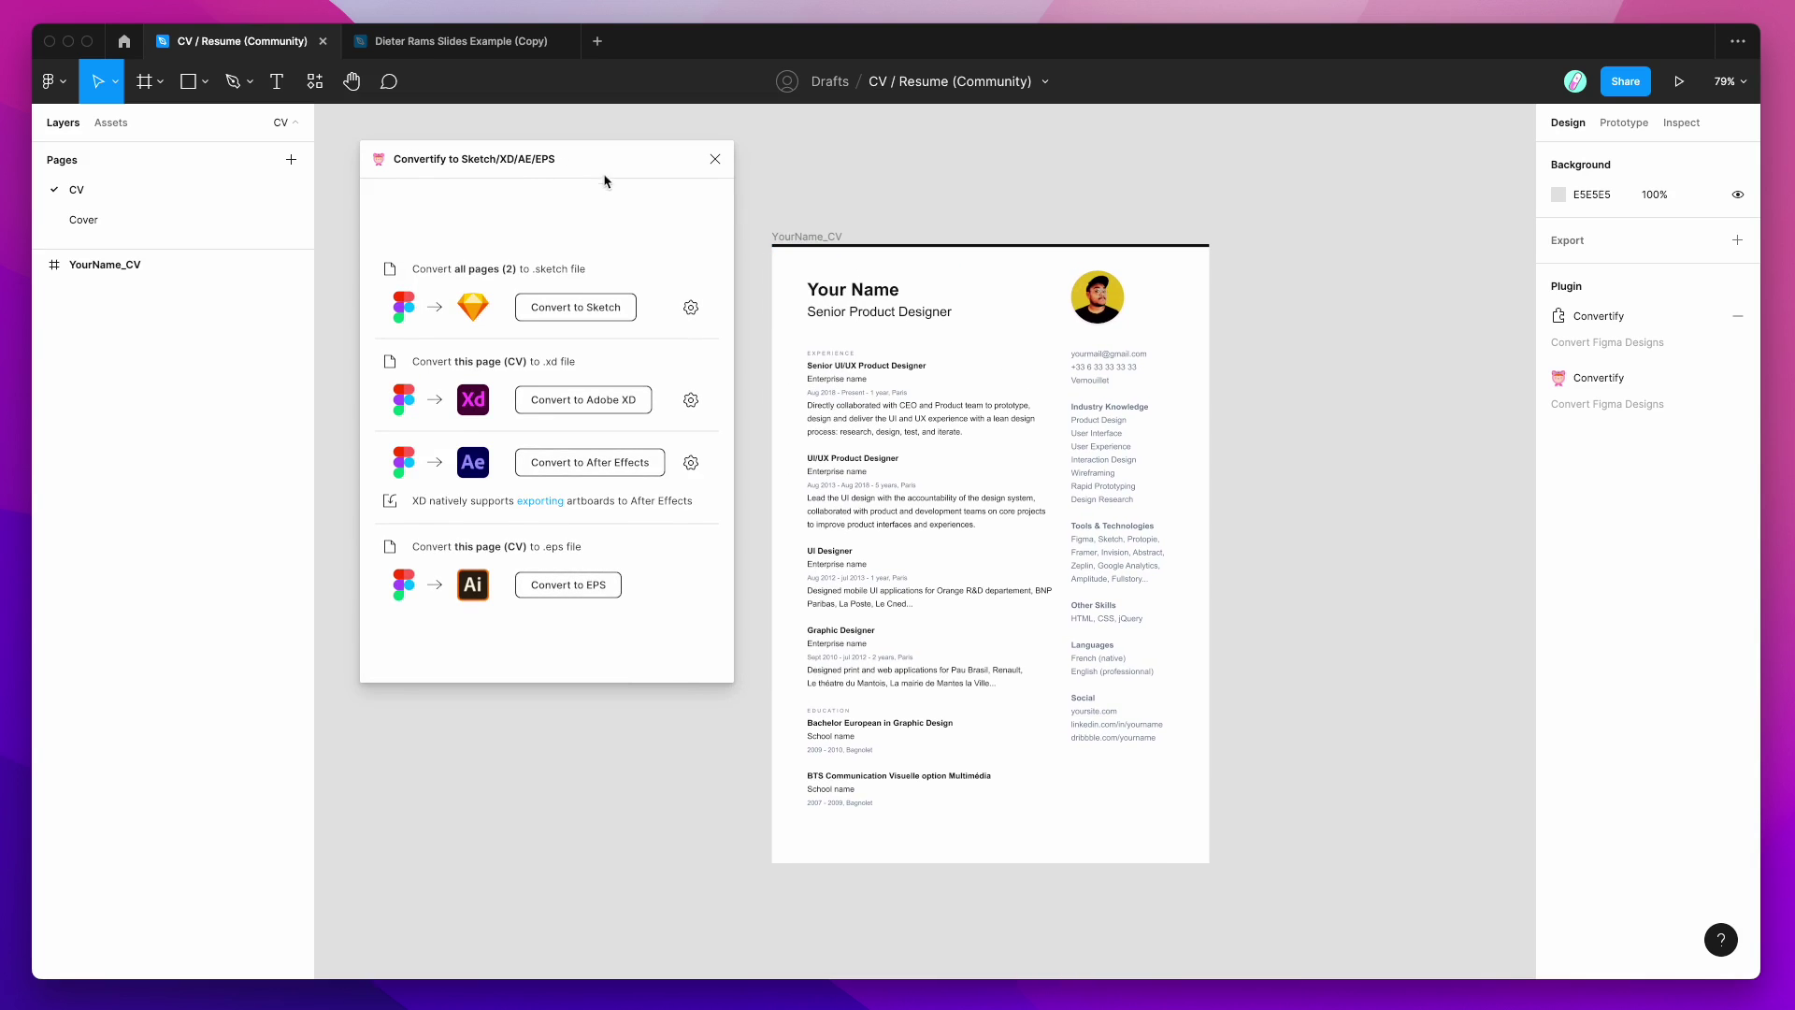
pyautogui.moveTo(589, 164); pyautogui.dragTo(581, 157)
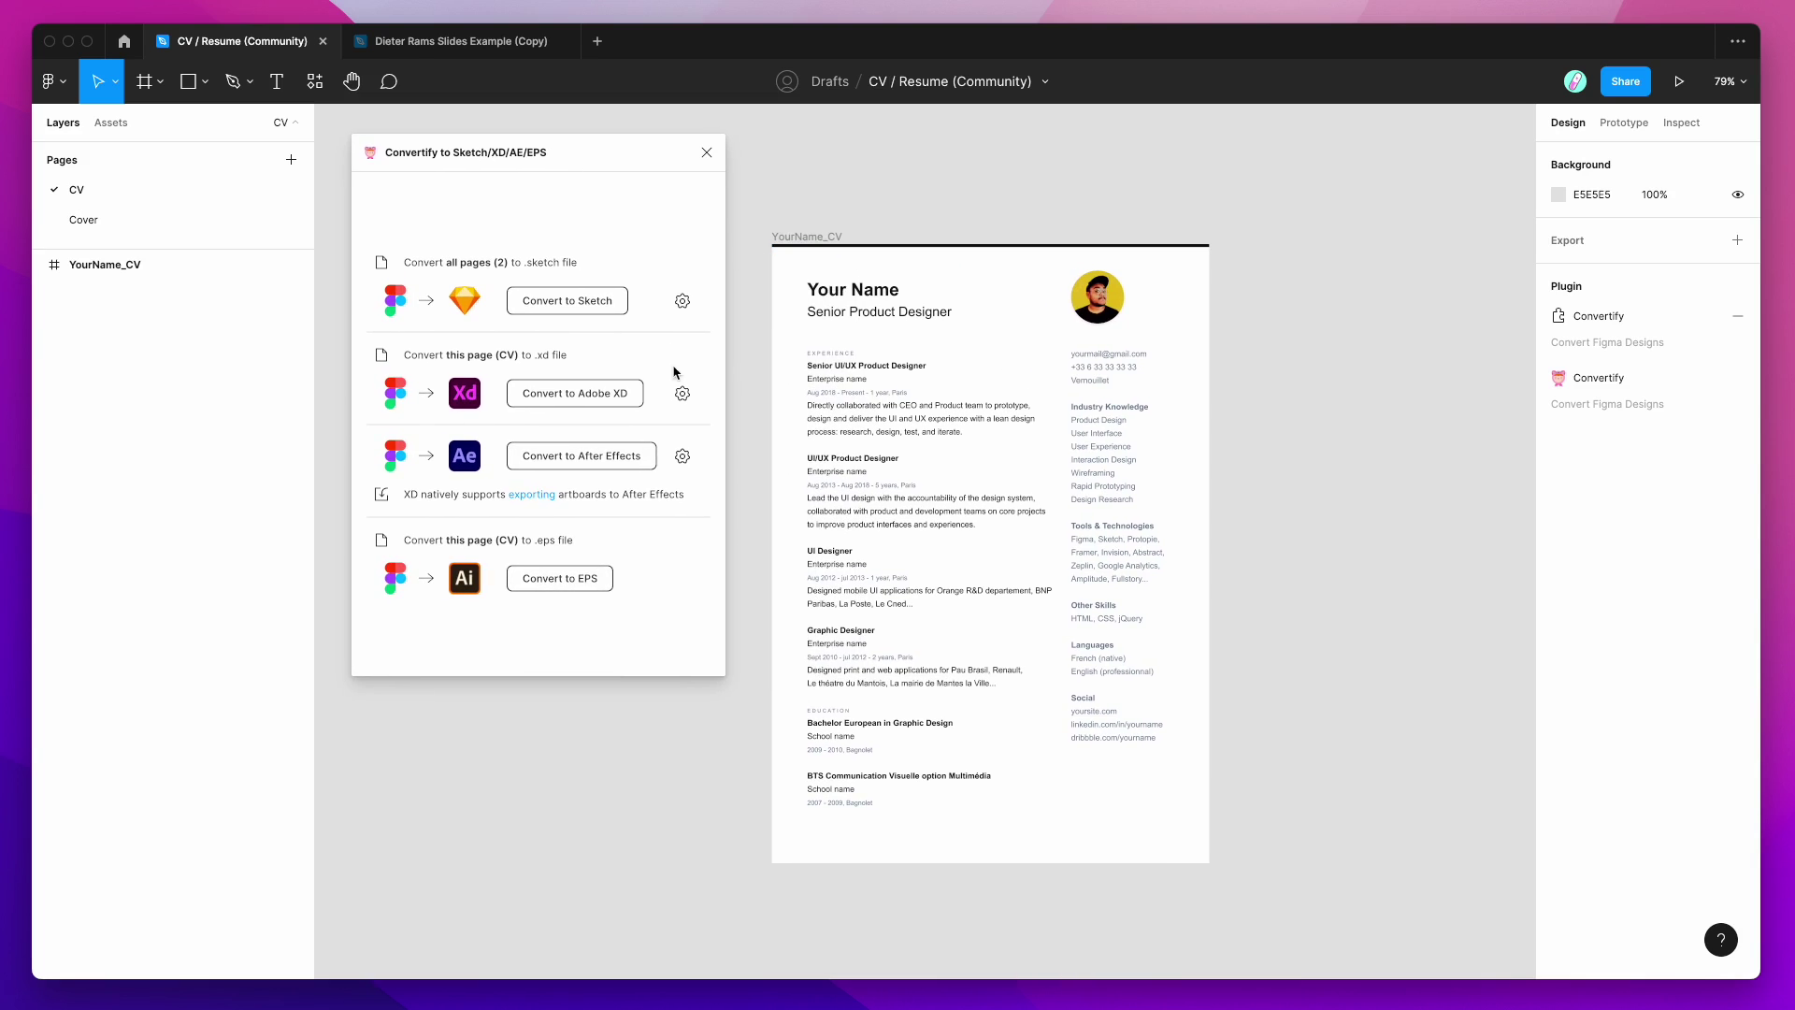
pyautogui.hscroll(-1, 796, 434)
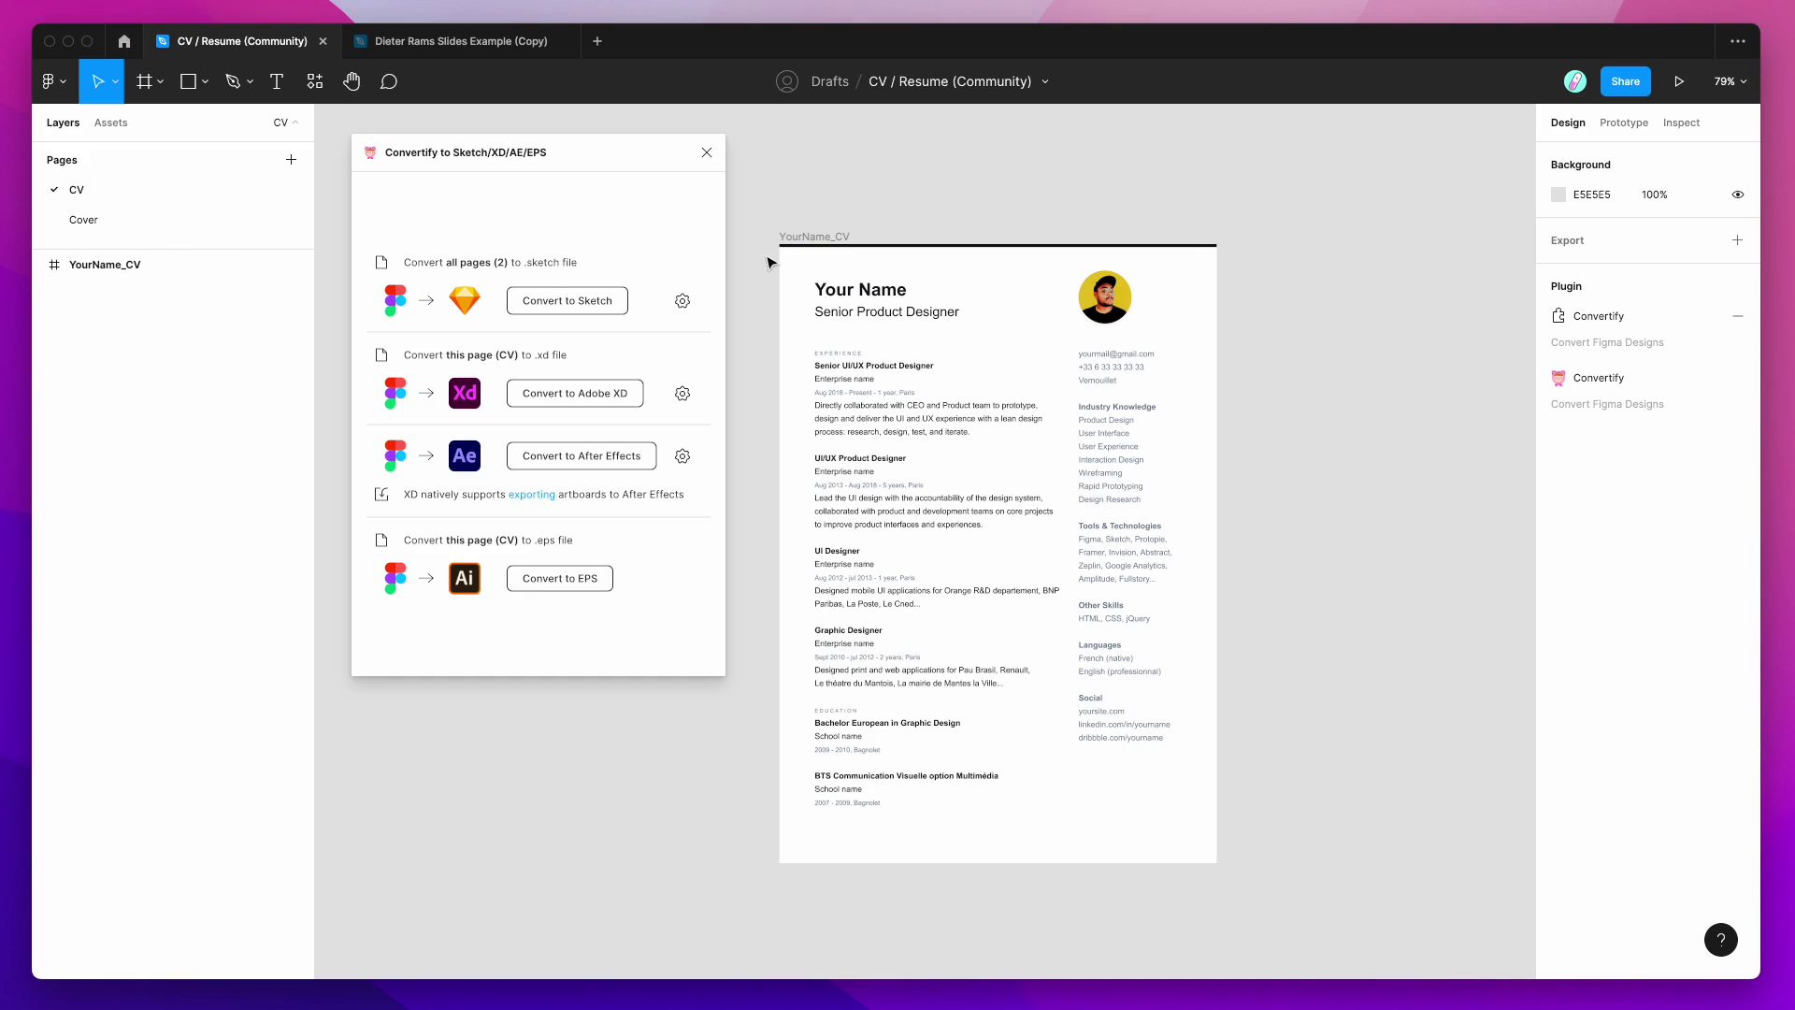
pyautogui.click(808, 239)
pyautogui.click(788, 224)
pyautogui.click(820, 244)
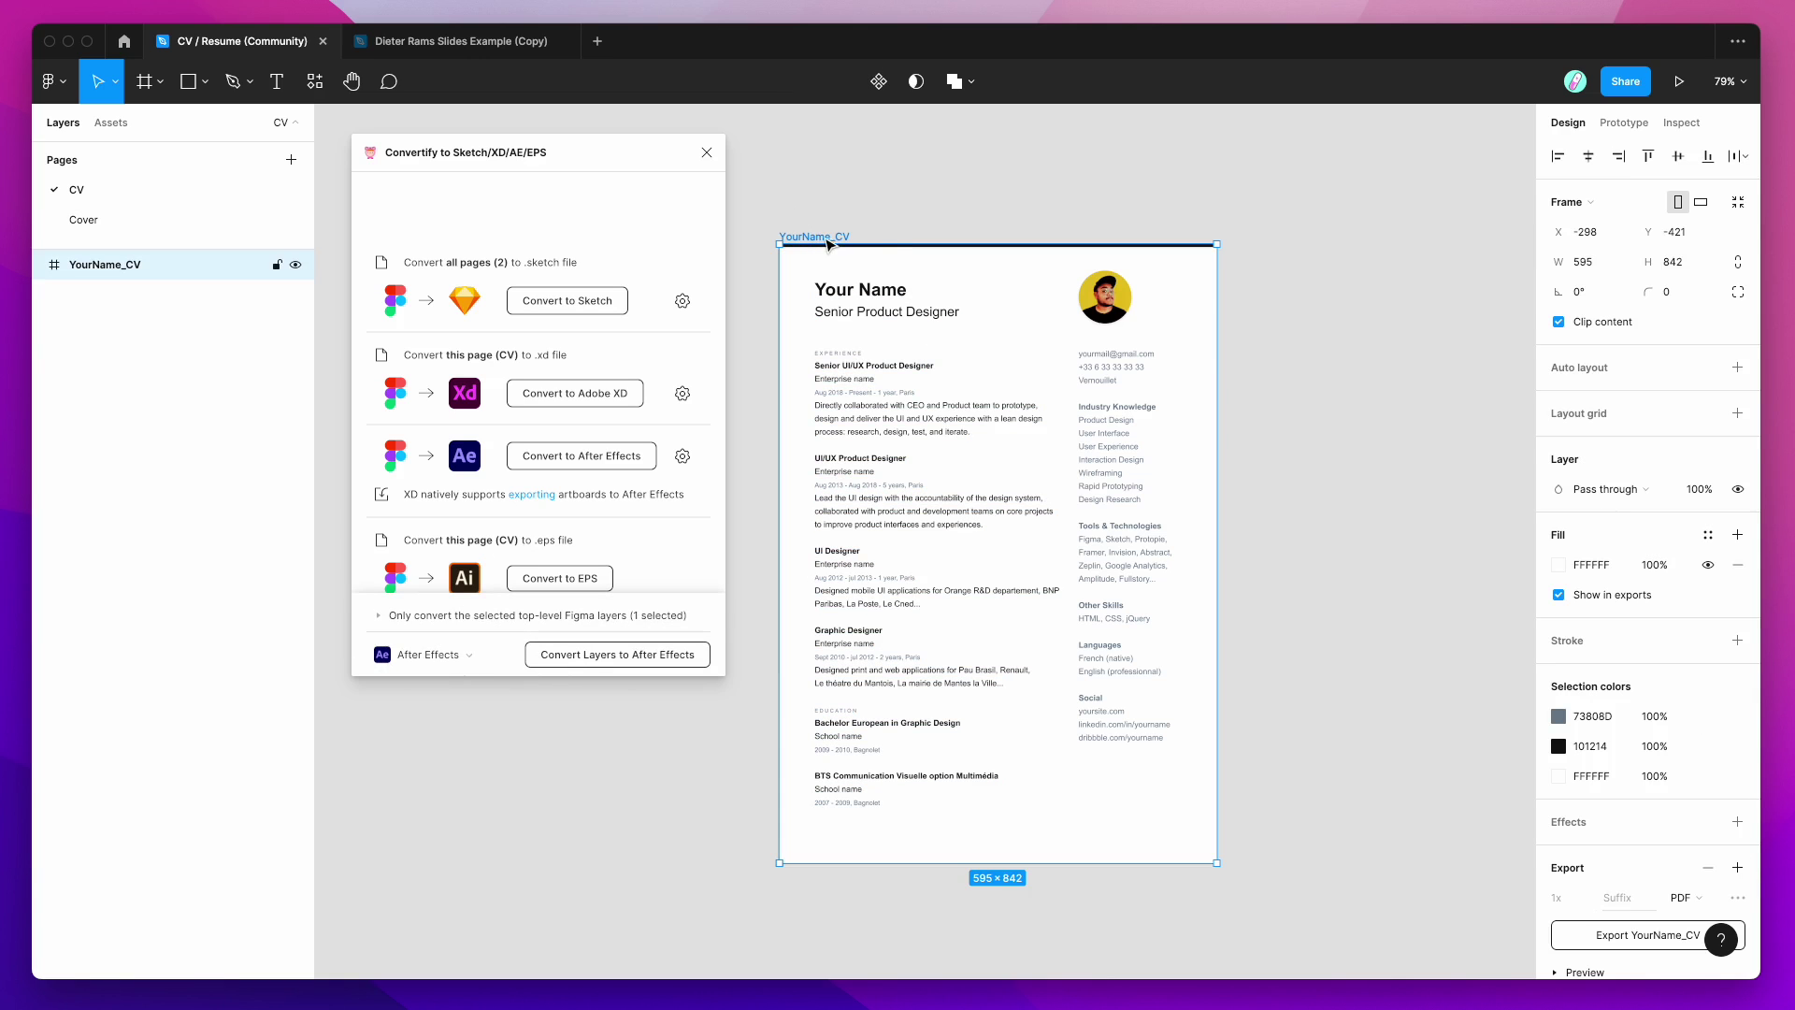
pyautogui.click(776, 213)
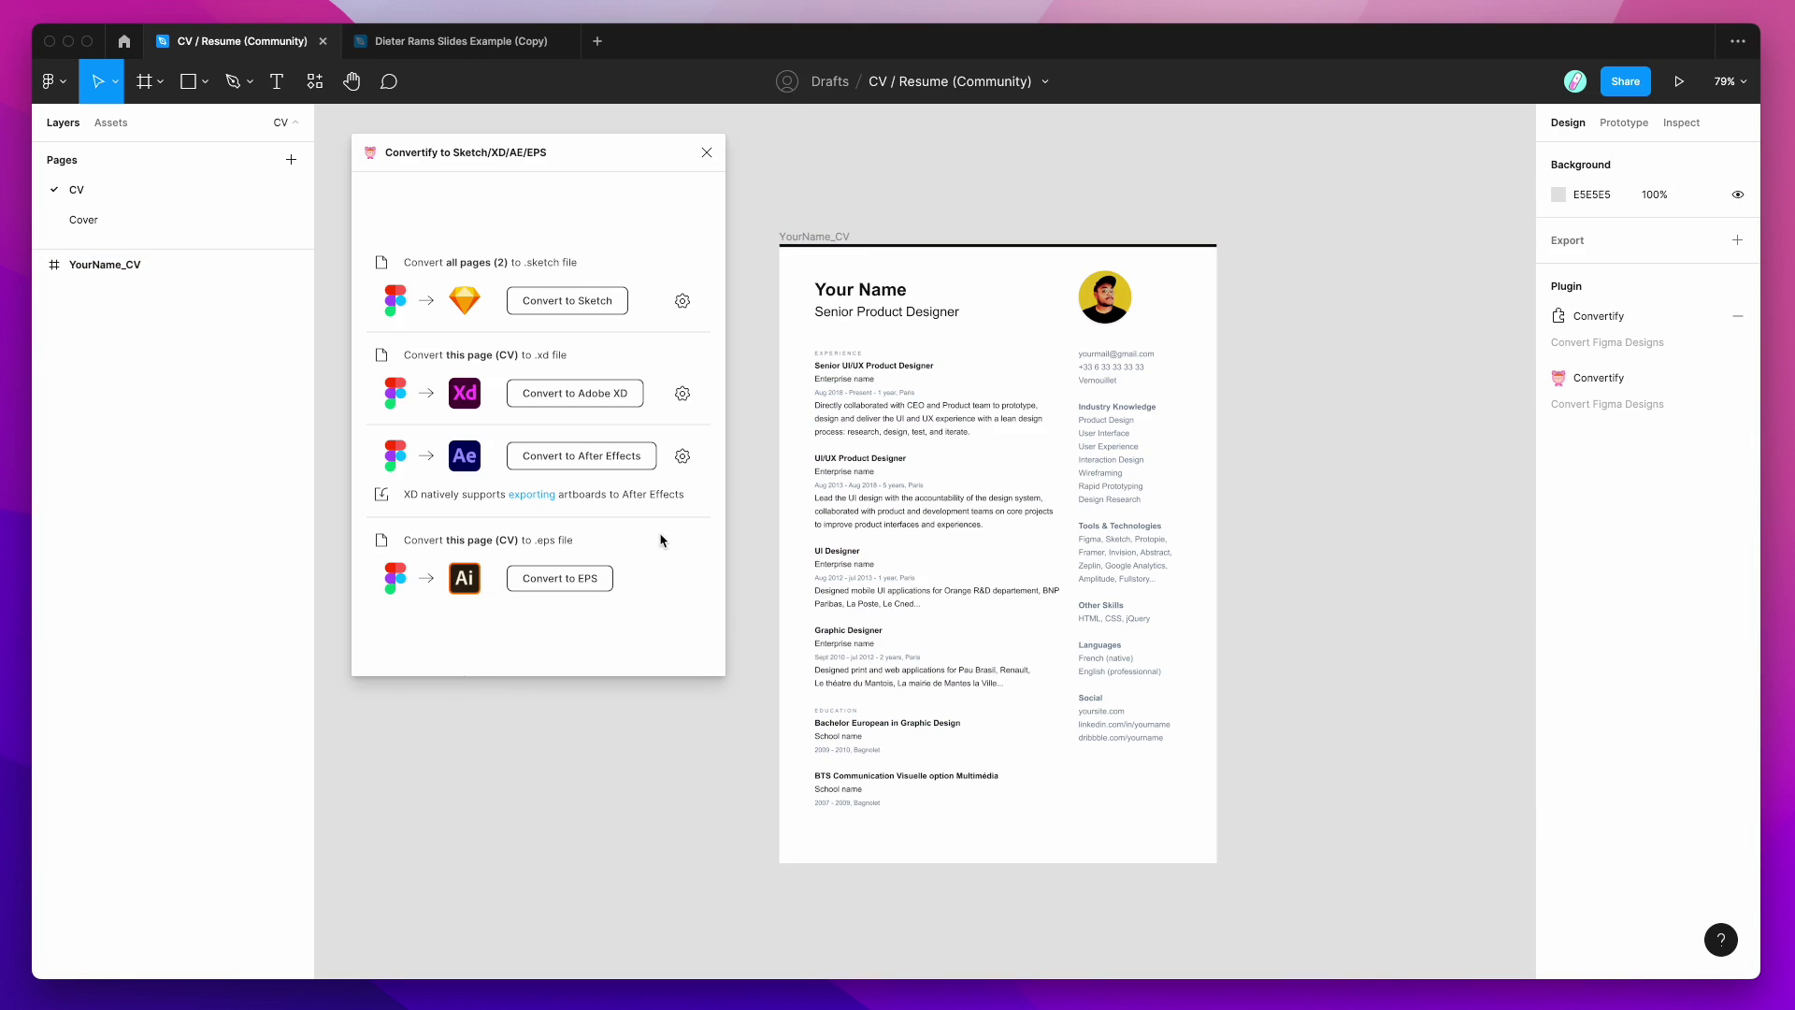
pyautogui.click(581, 585)
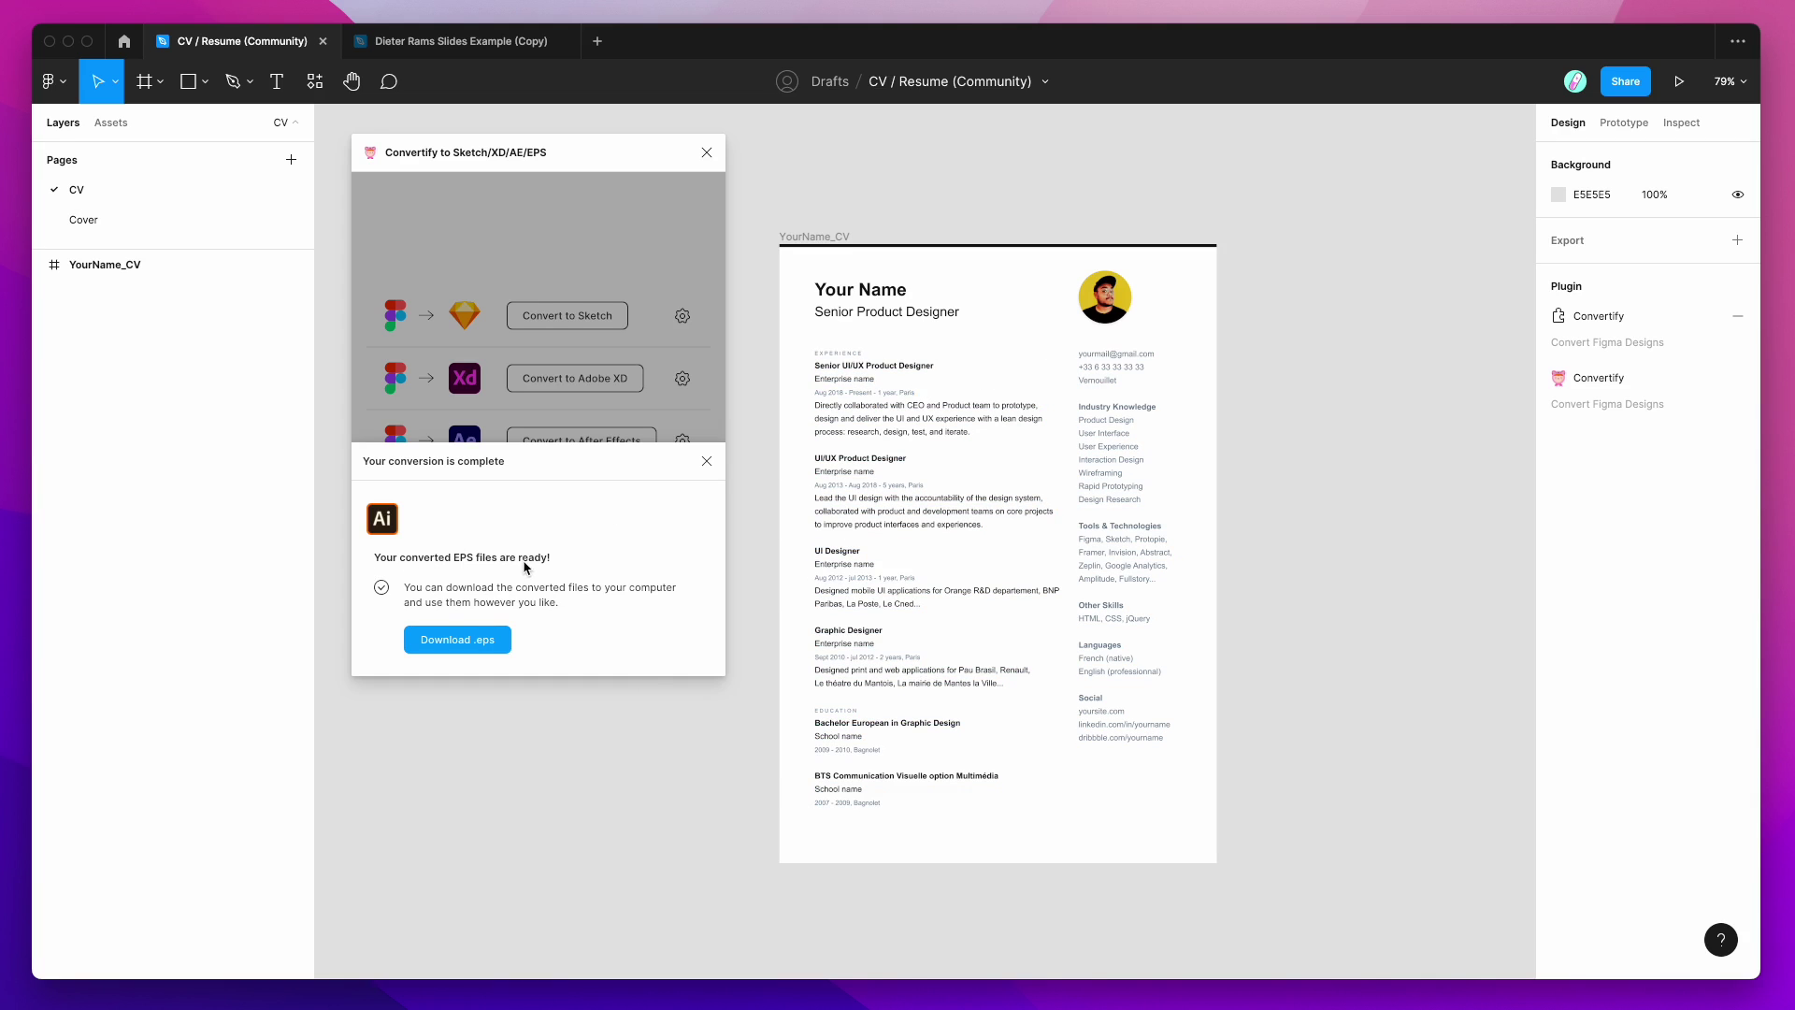
# Download and save CV 29-Aug-2022-144500.eps to the Desktop.
pyautogui.click(446, 644)
pyautogui.click(1214, 682)
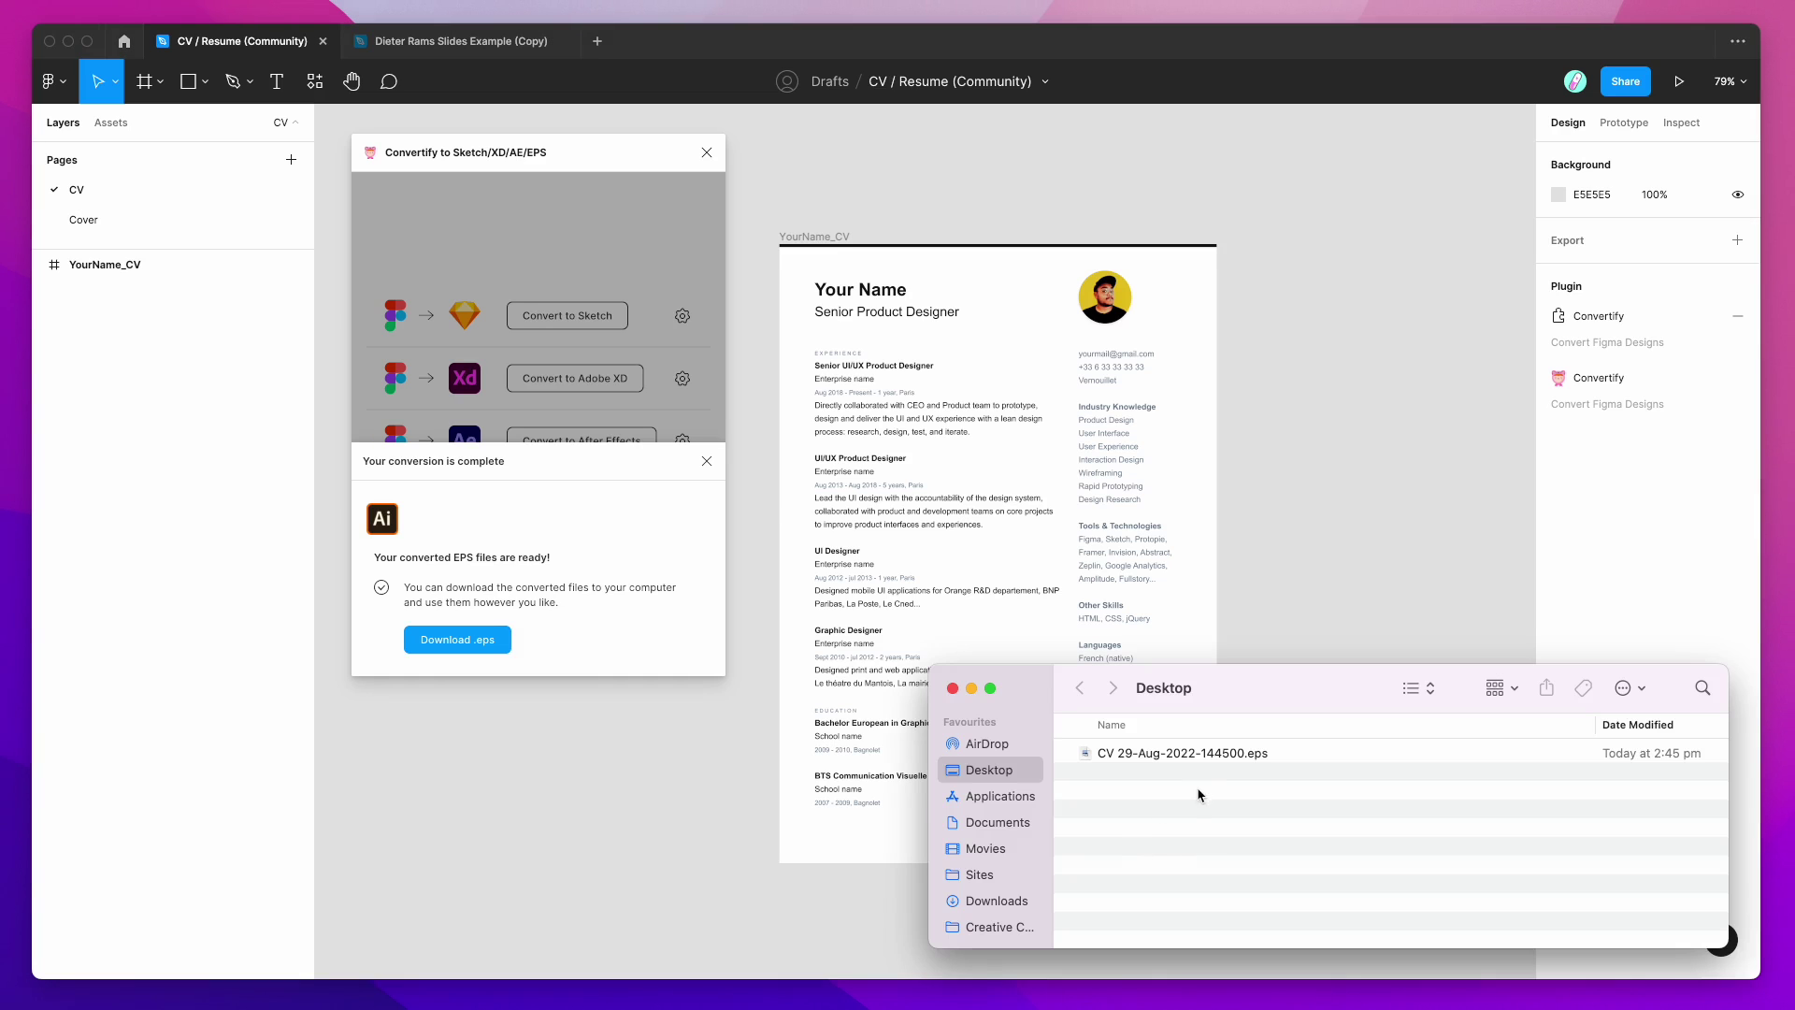
pyautogui.click(1199, 755)
# Open the EPS in Preview to confirm the one-page CV, then close it and put Finder away.
pyautogui.doubleClick(1157, 756)
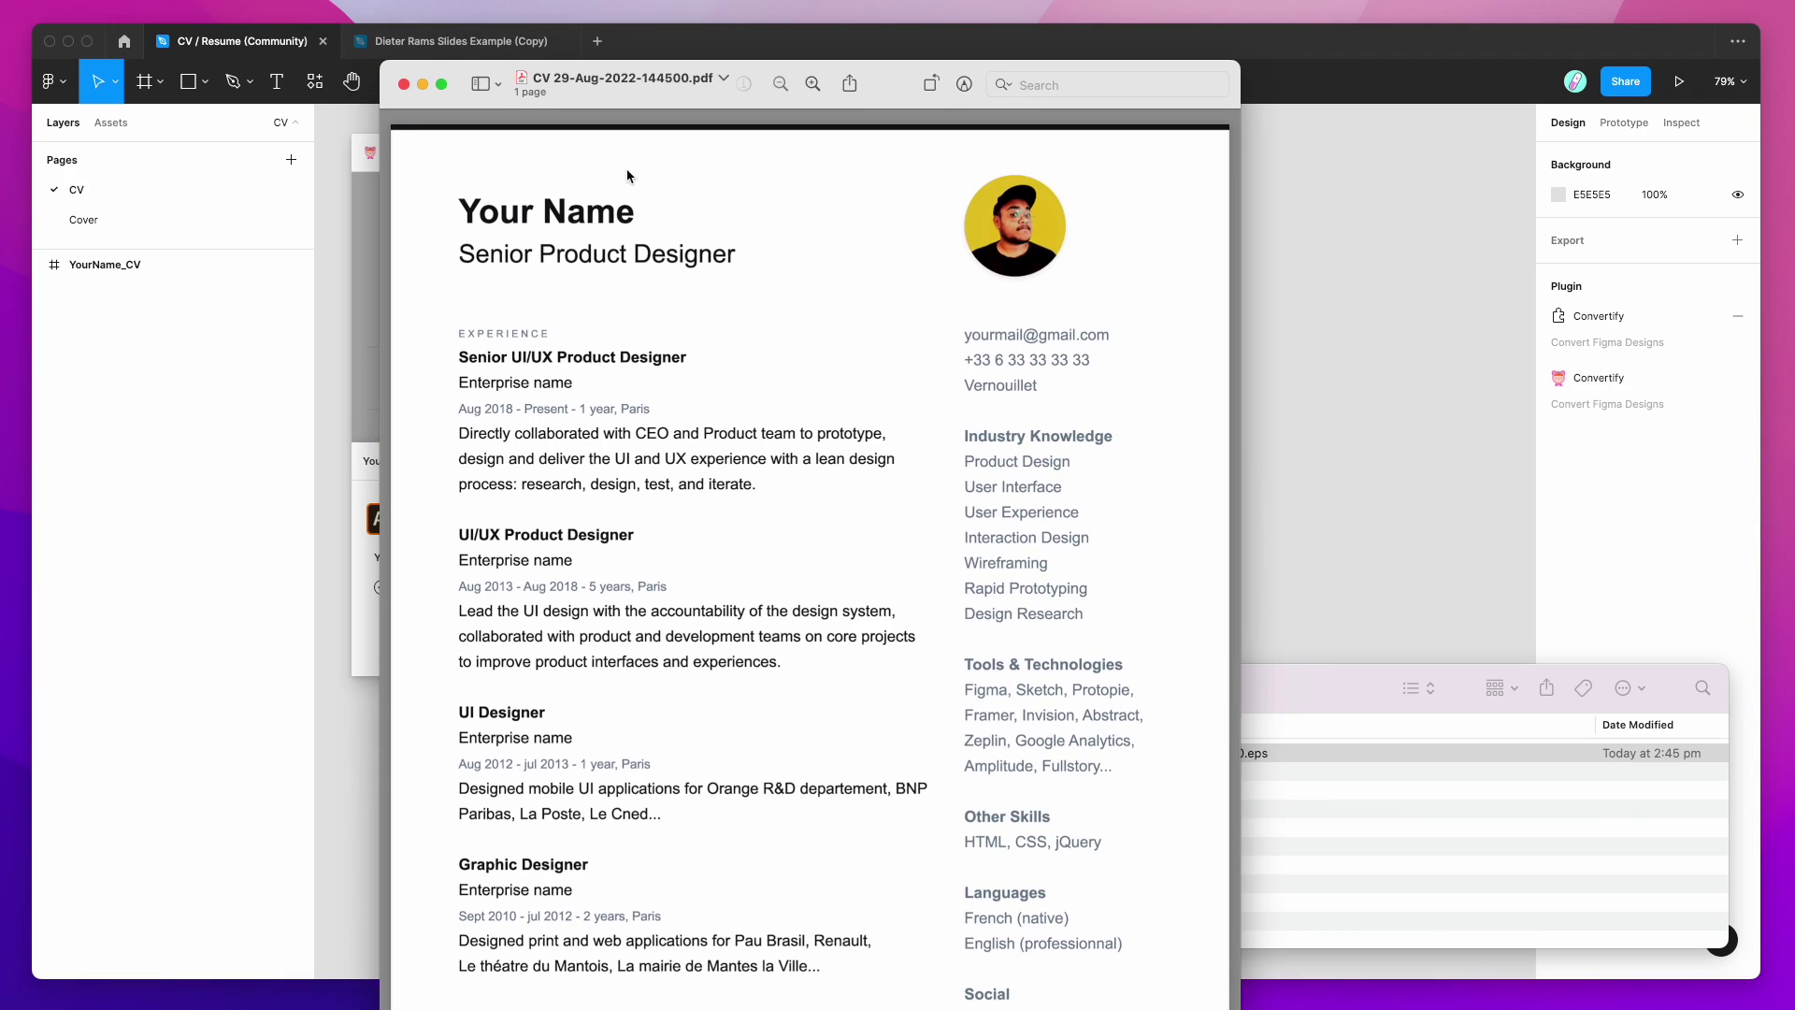
pyautogui.scroll(-1, 677, 464)
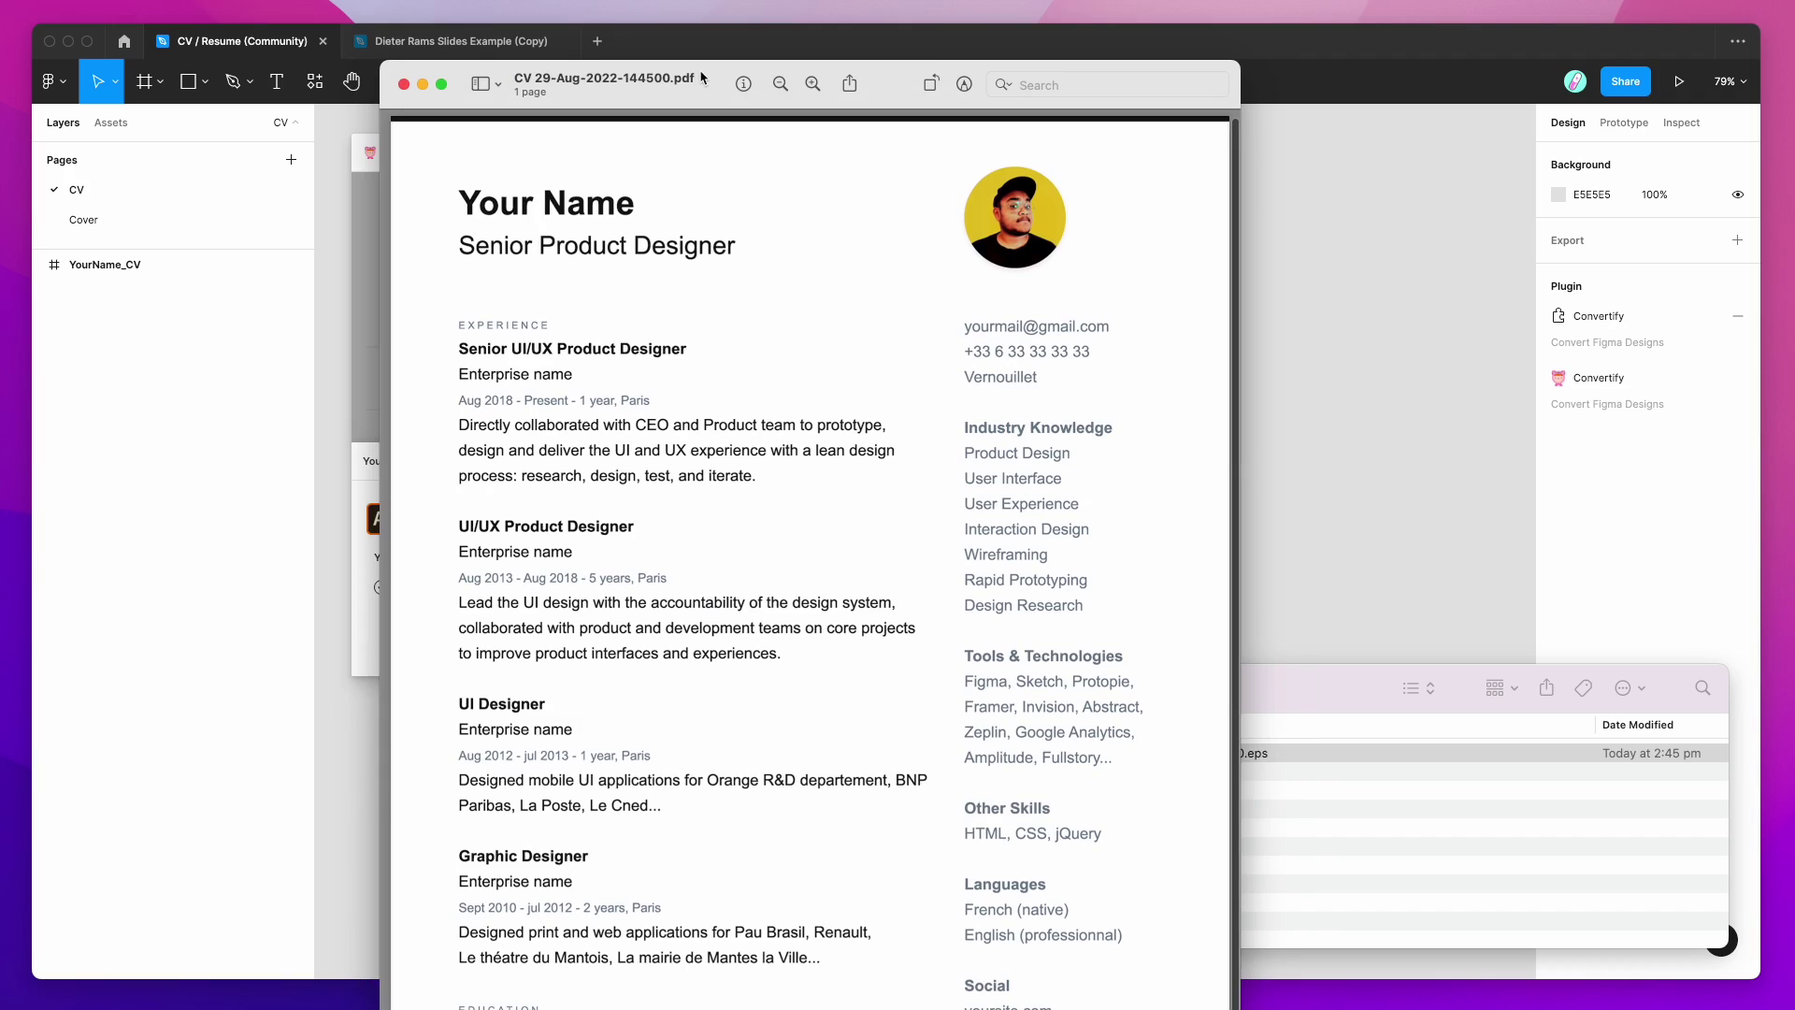
pyautogui.moveTo(702, 78); pyautogui.dragTo(743, 41)
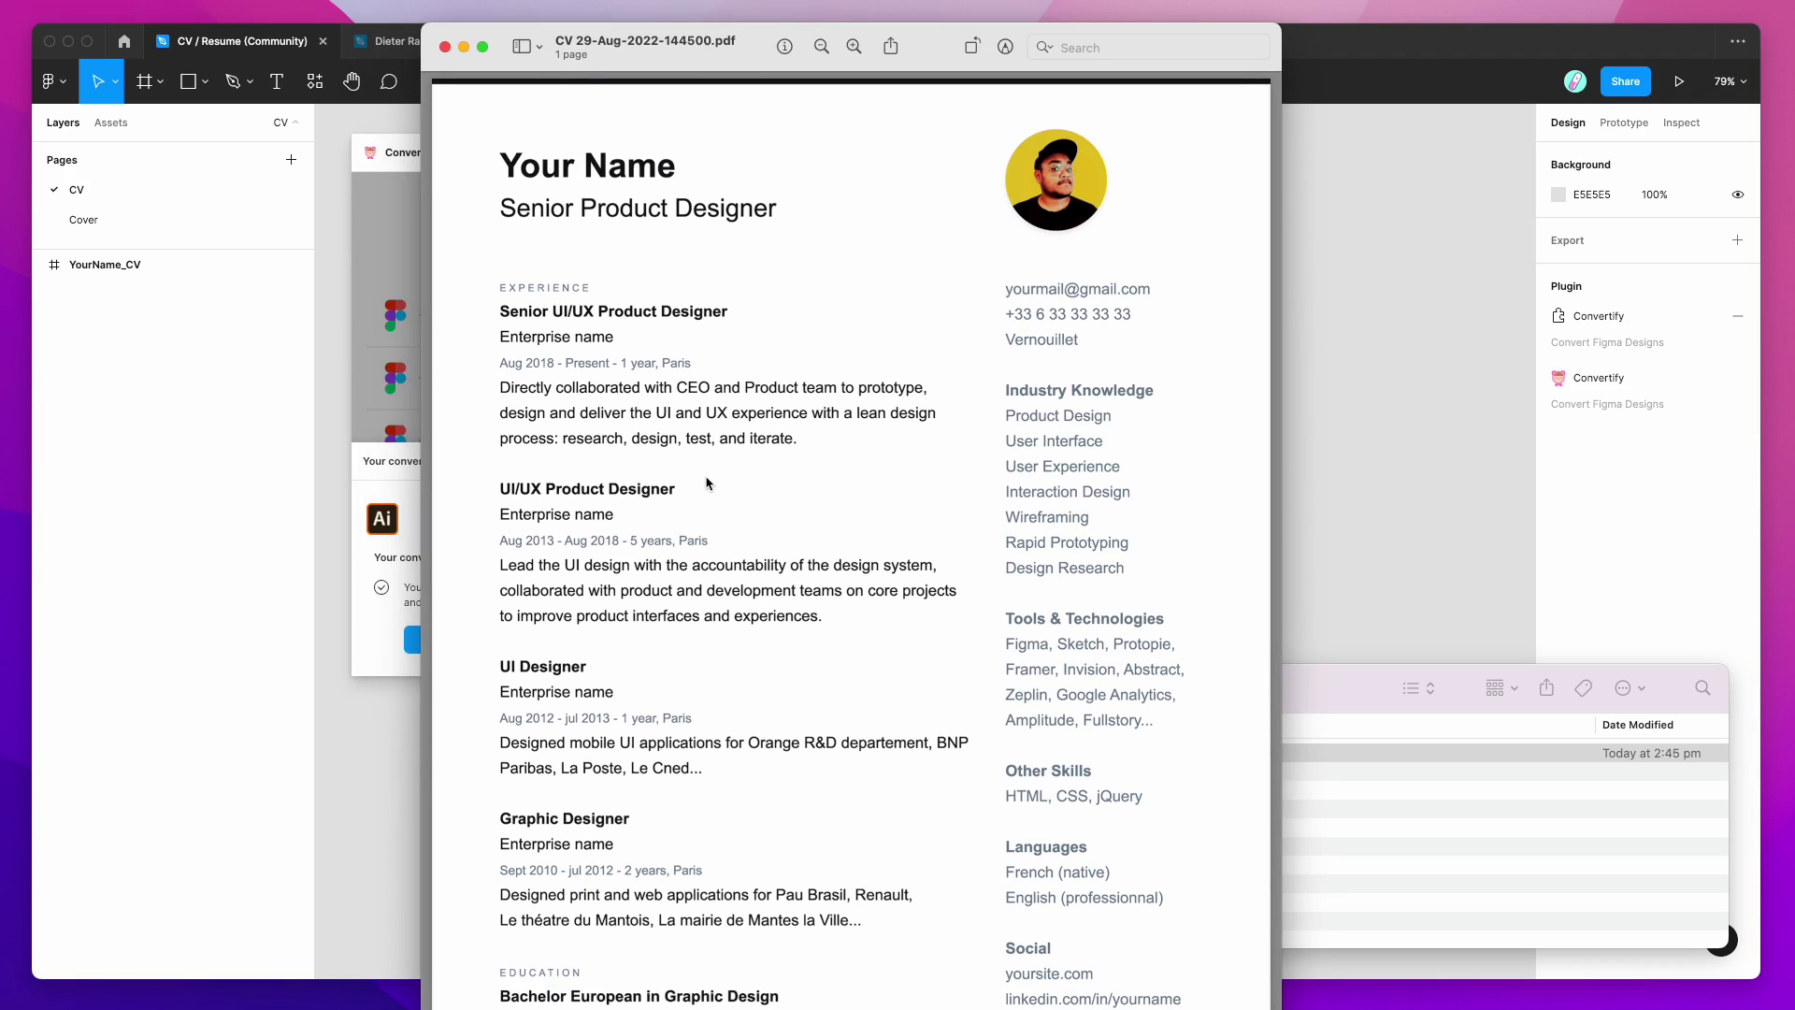
pyautogui.scroll(-2, 710, 486)
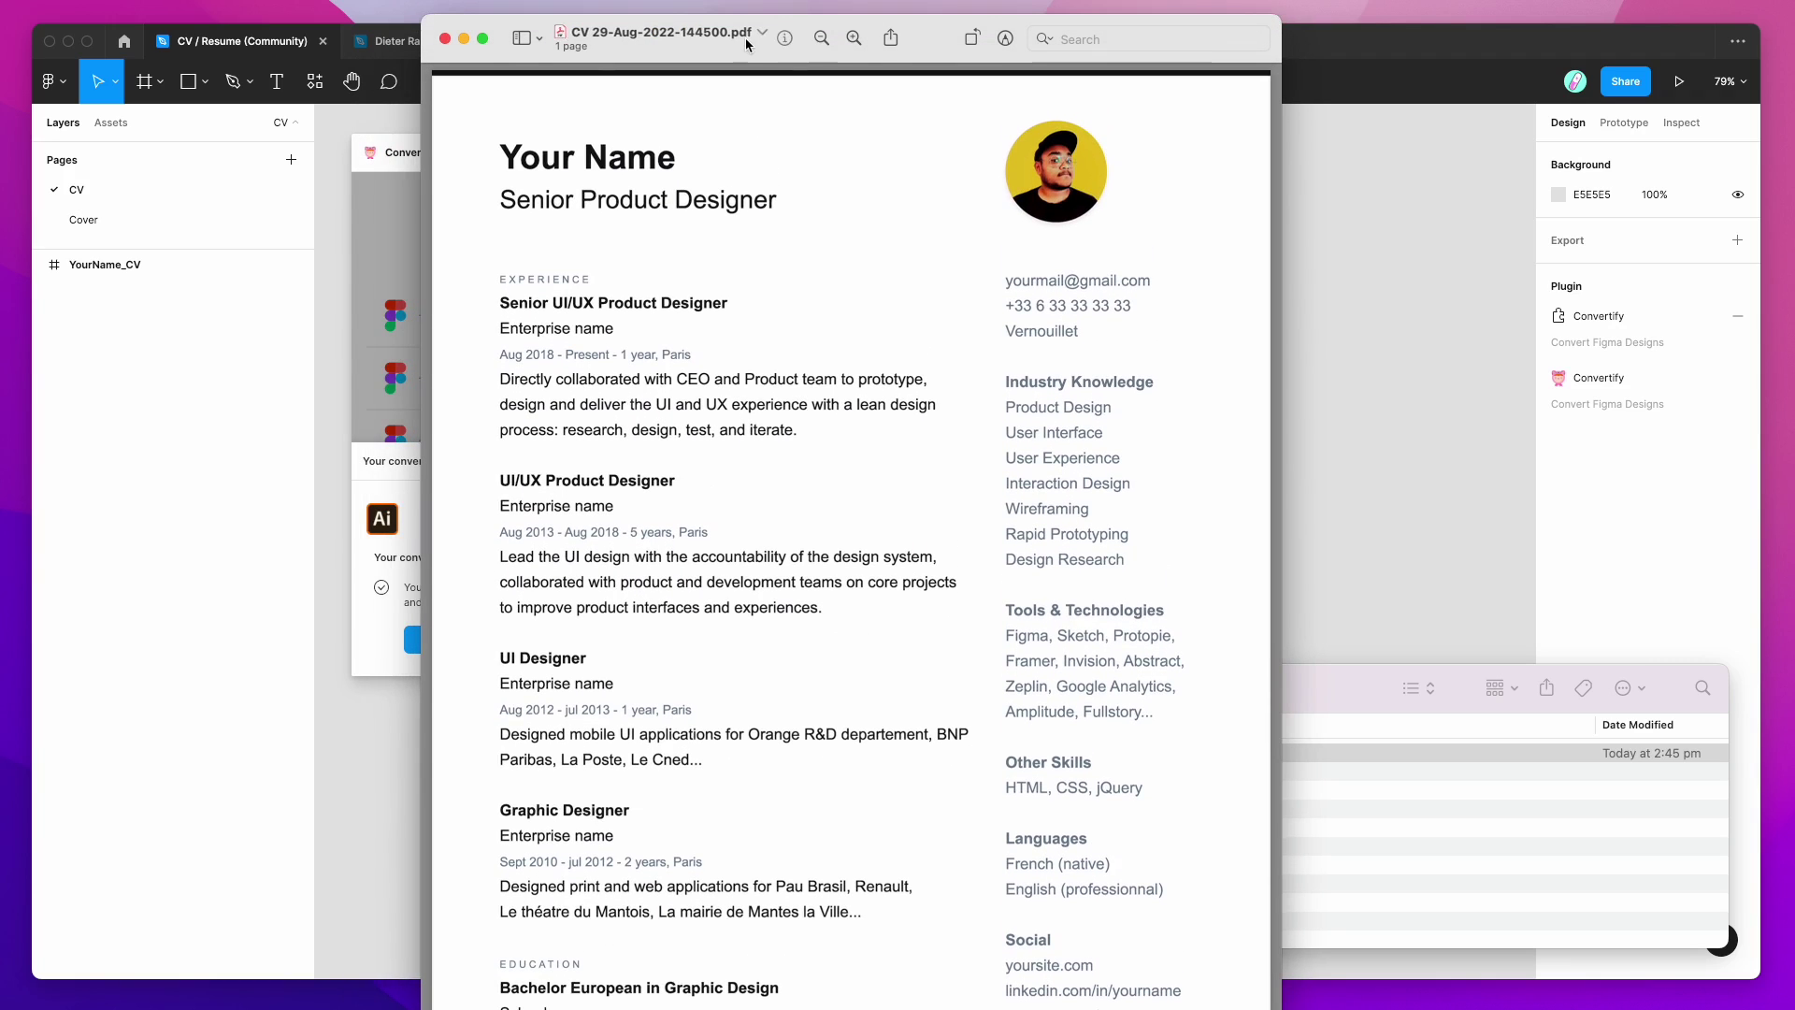
pyautogui.moveTo(746, 45); pyautogui.dragTo(718, 0)
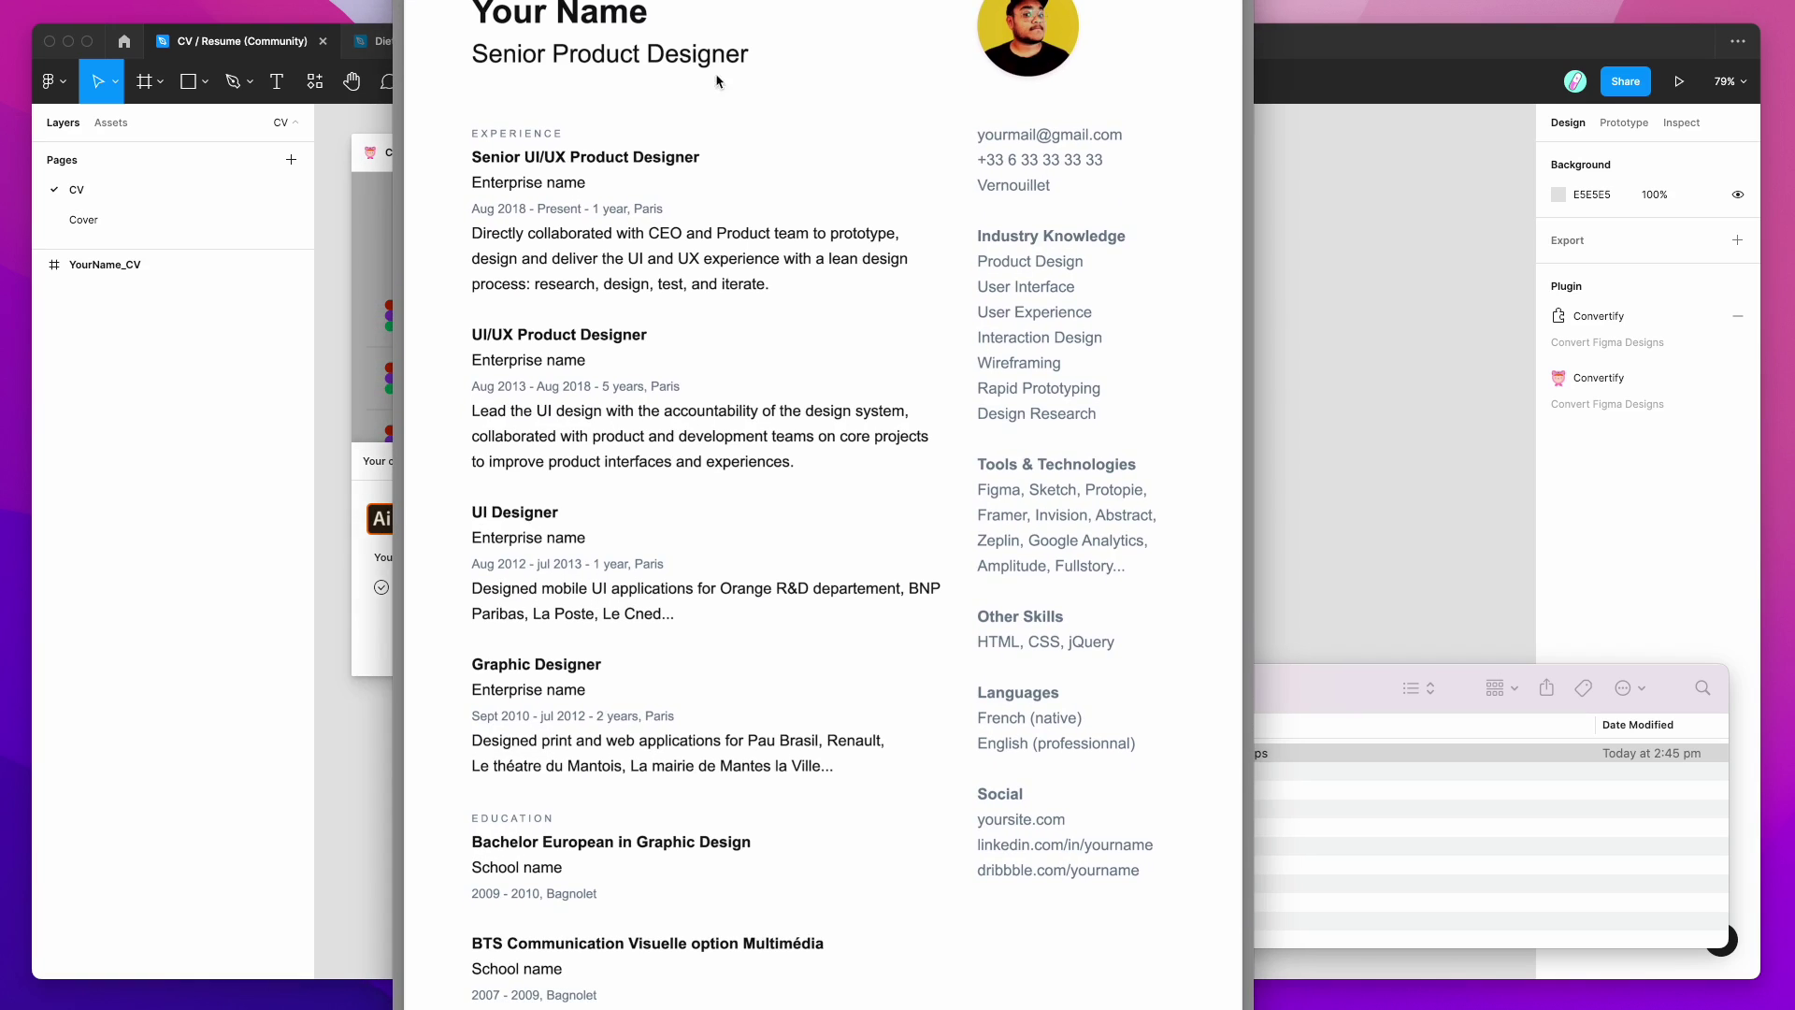
pyautogui.press('super+w')
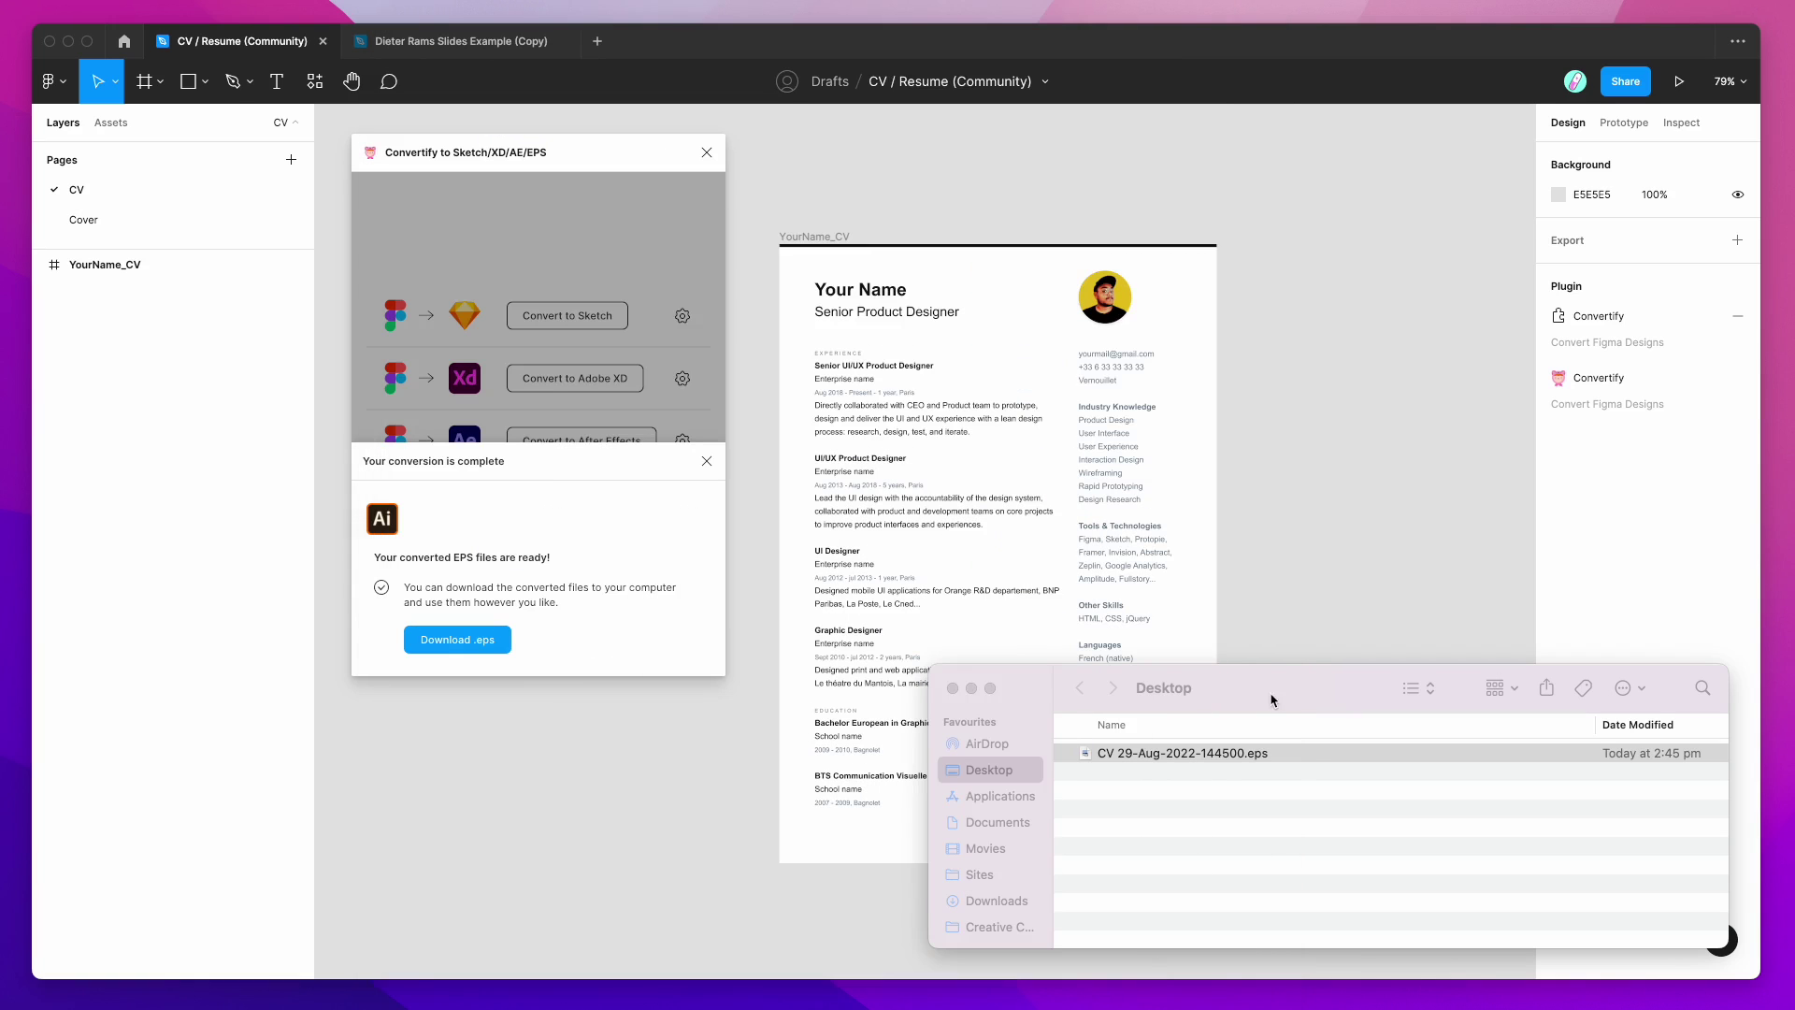
pyautogui.click(1274, 693)
pyautogui.moveTo(1275, 692); pyautogui.dragTo(1281, 695)
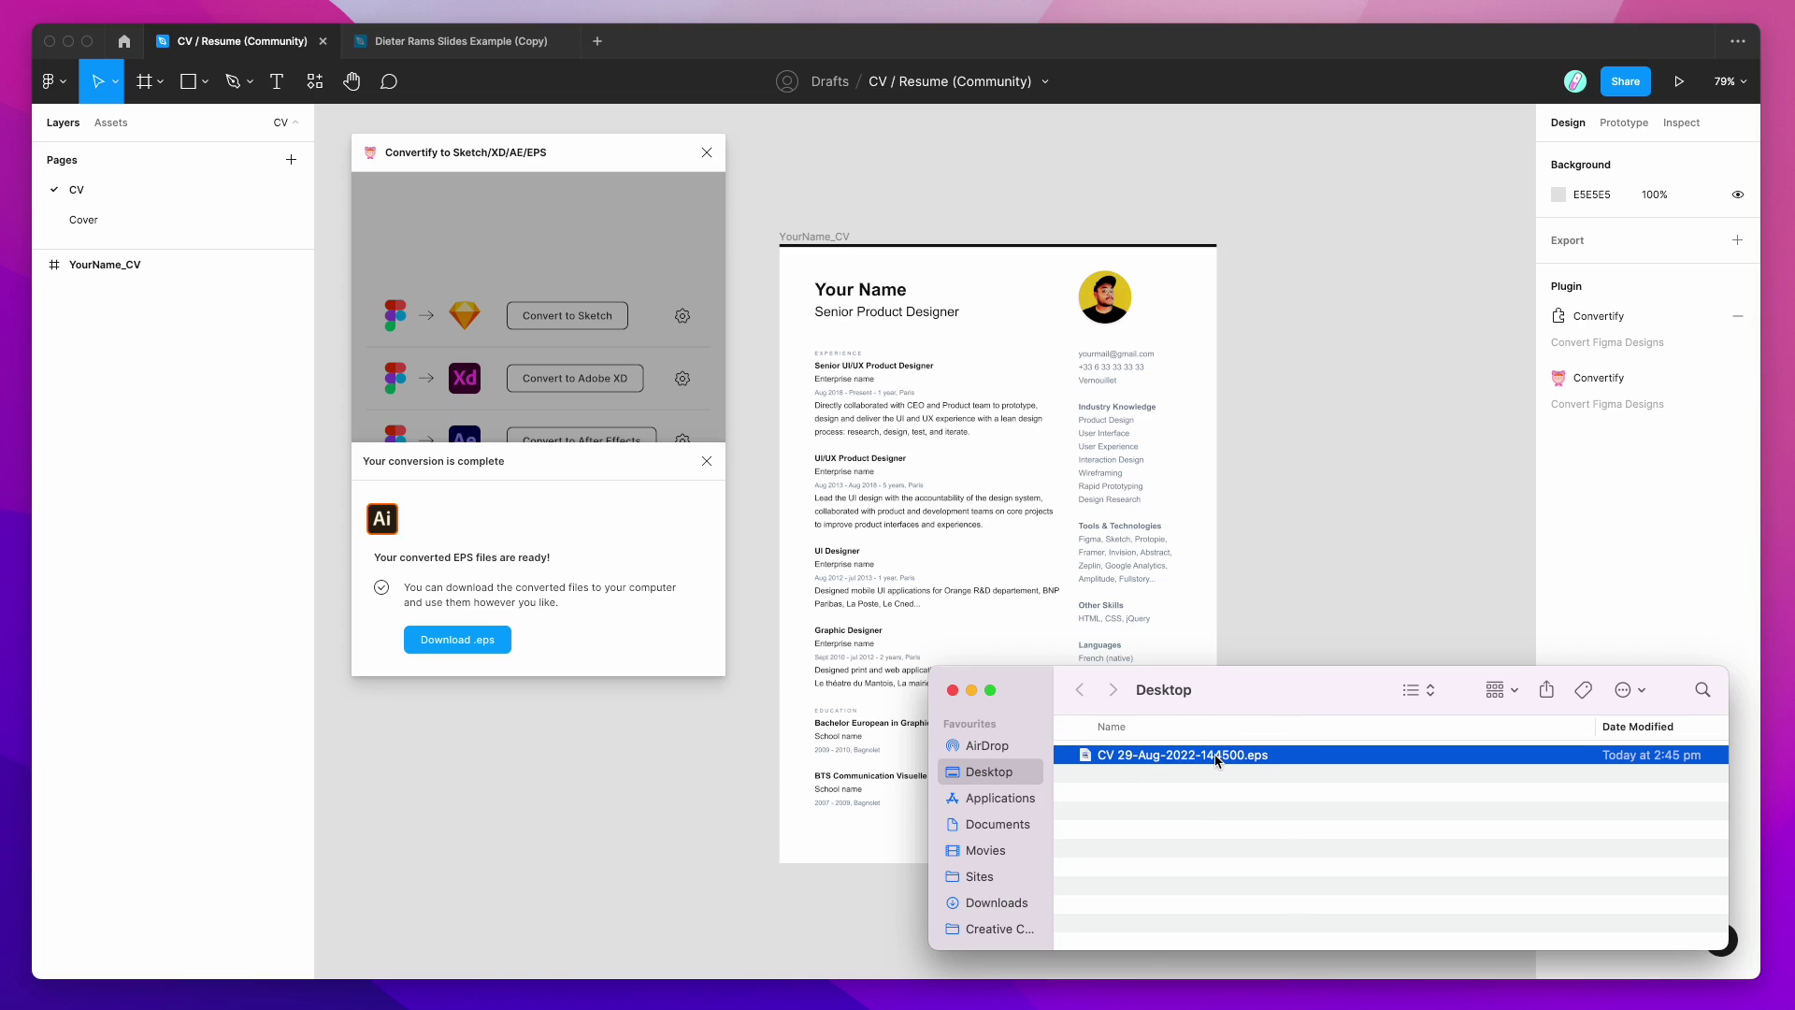
pyautogui.click(971, 689)
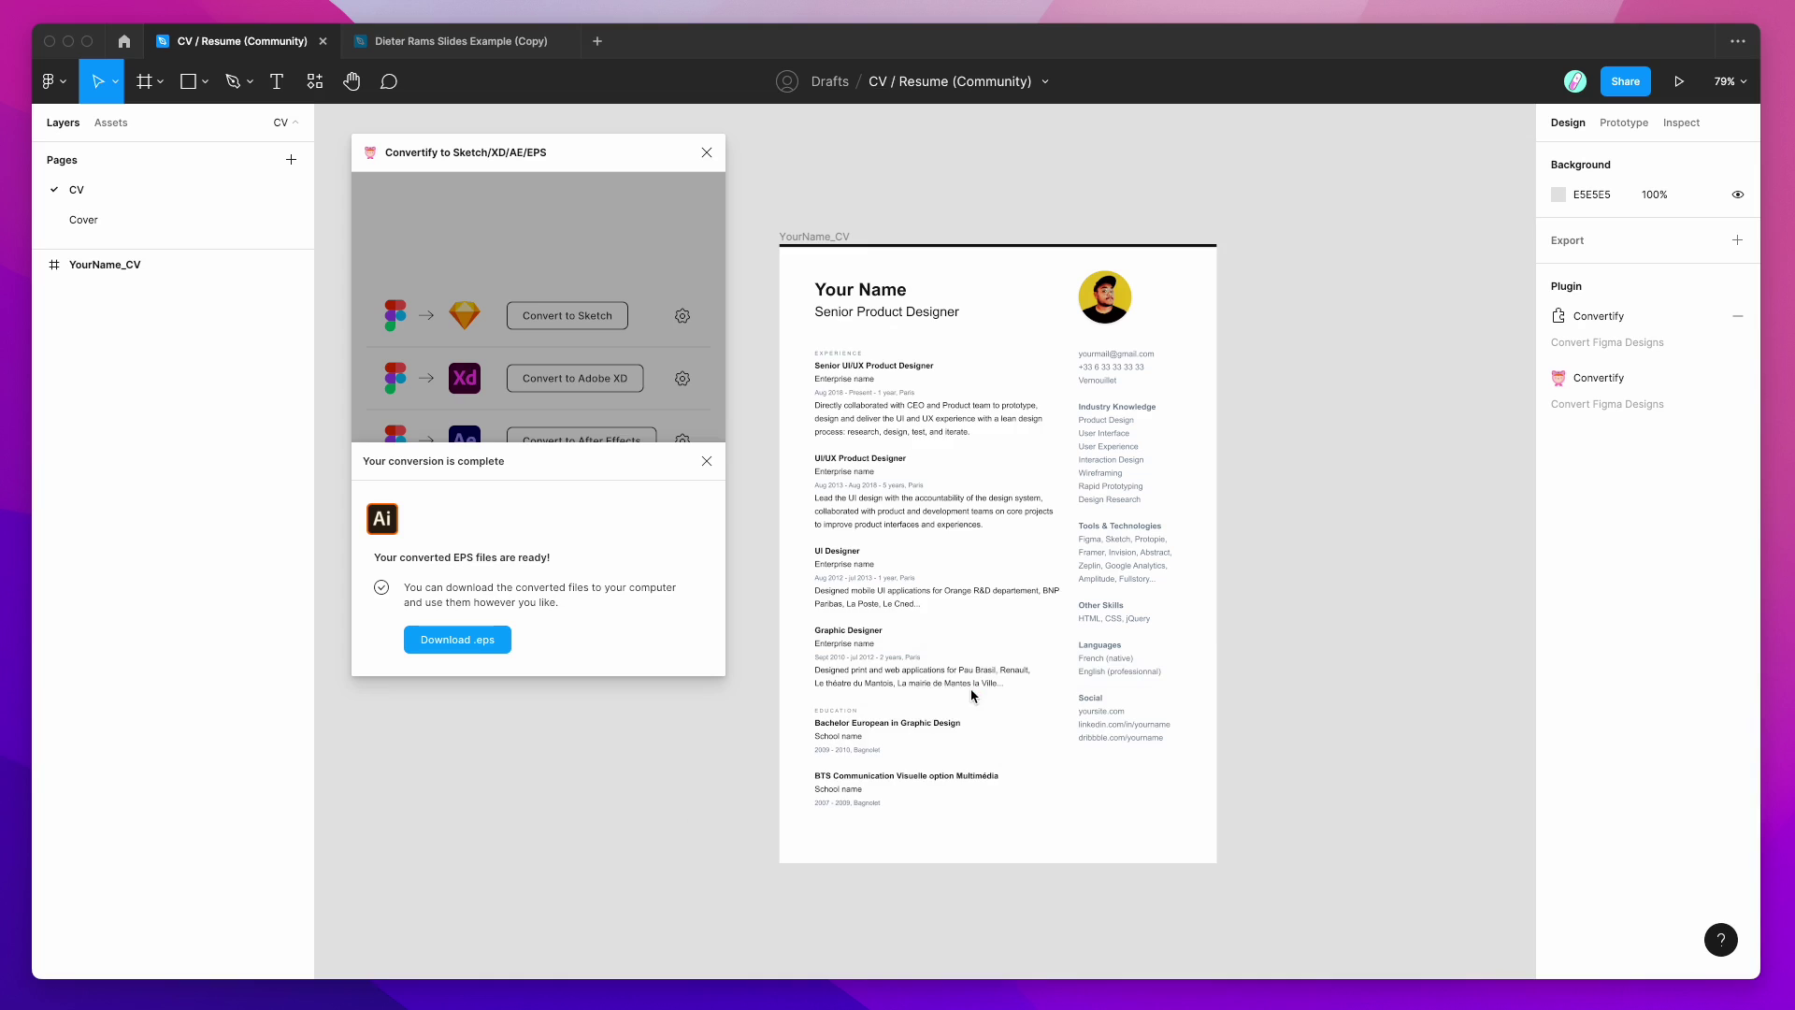
# Close Convertify and switch to the Dieter Rams Slides Example (Copy) file.
pyautogui.click(707, 154)
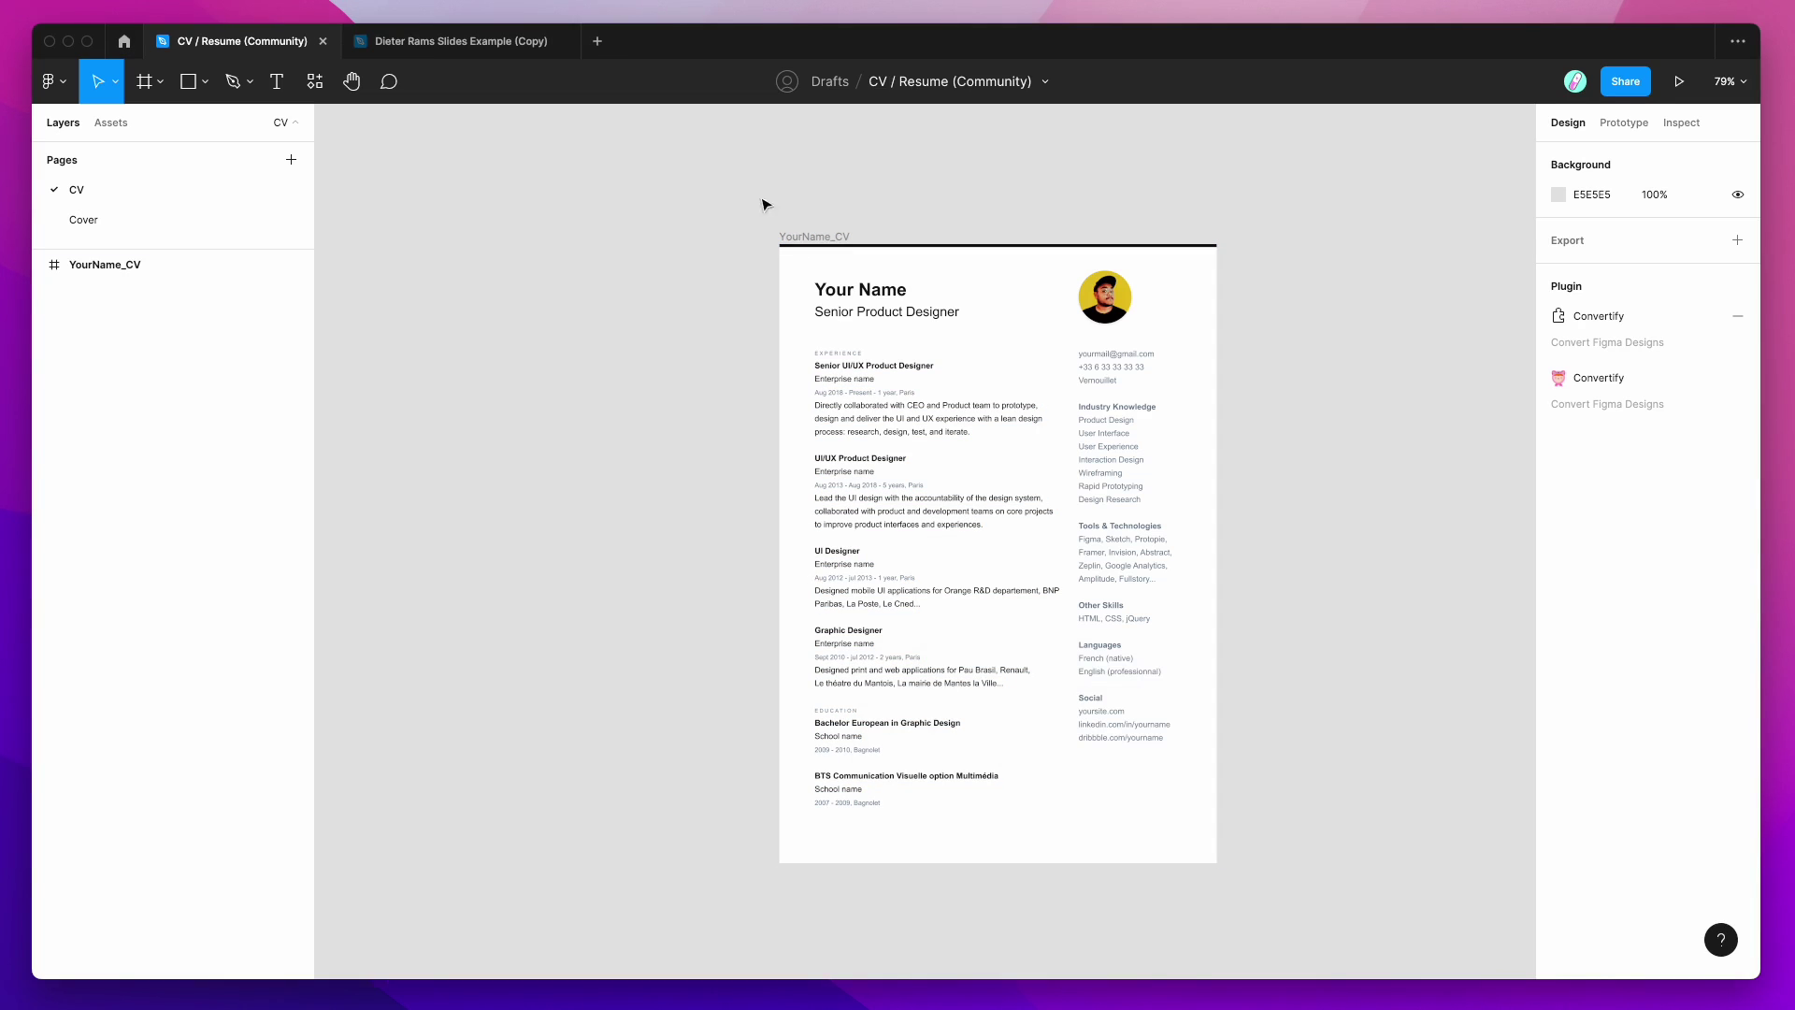
pyautogui.click(804, 237)
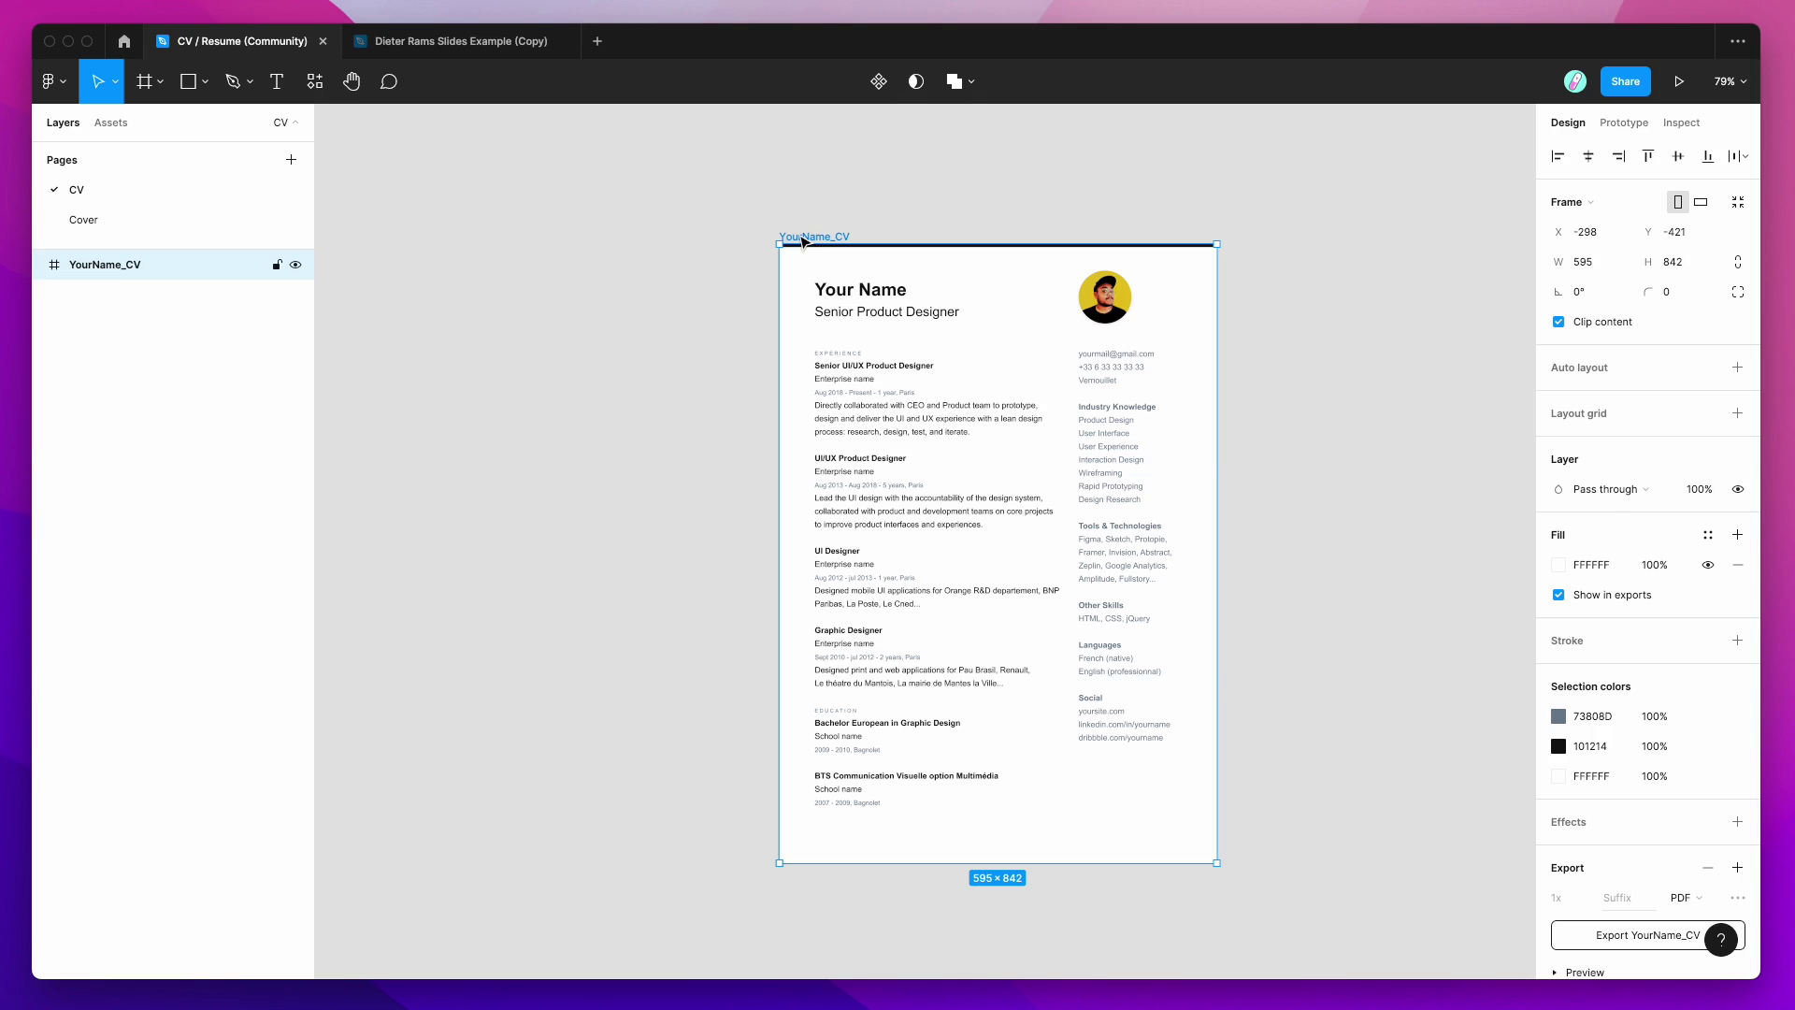
pyautogui.click(472, 44)
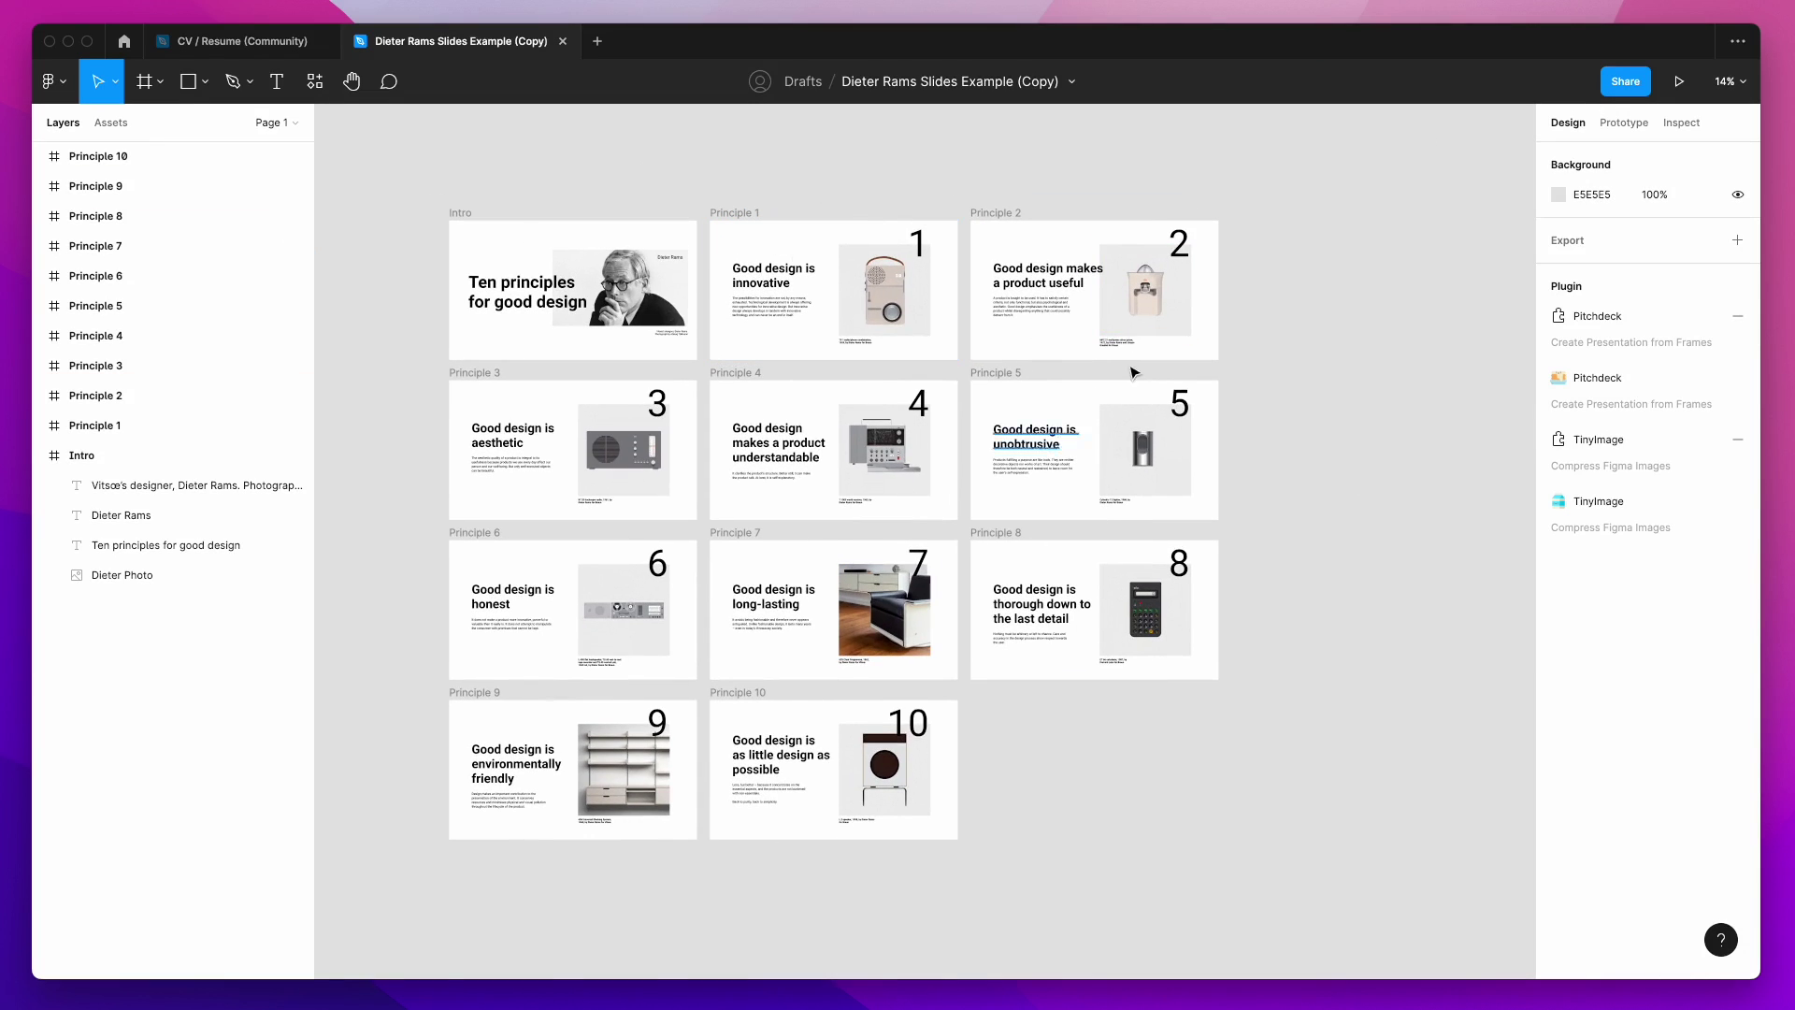
# Run Convertify on the slides file from the canvas Plugins menu.
pyautogui.rightClick(591, 161)
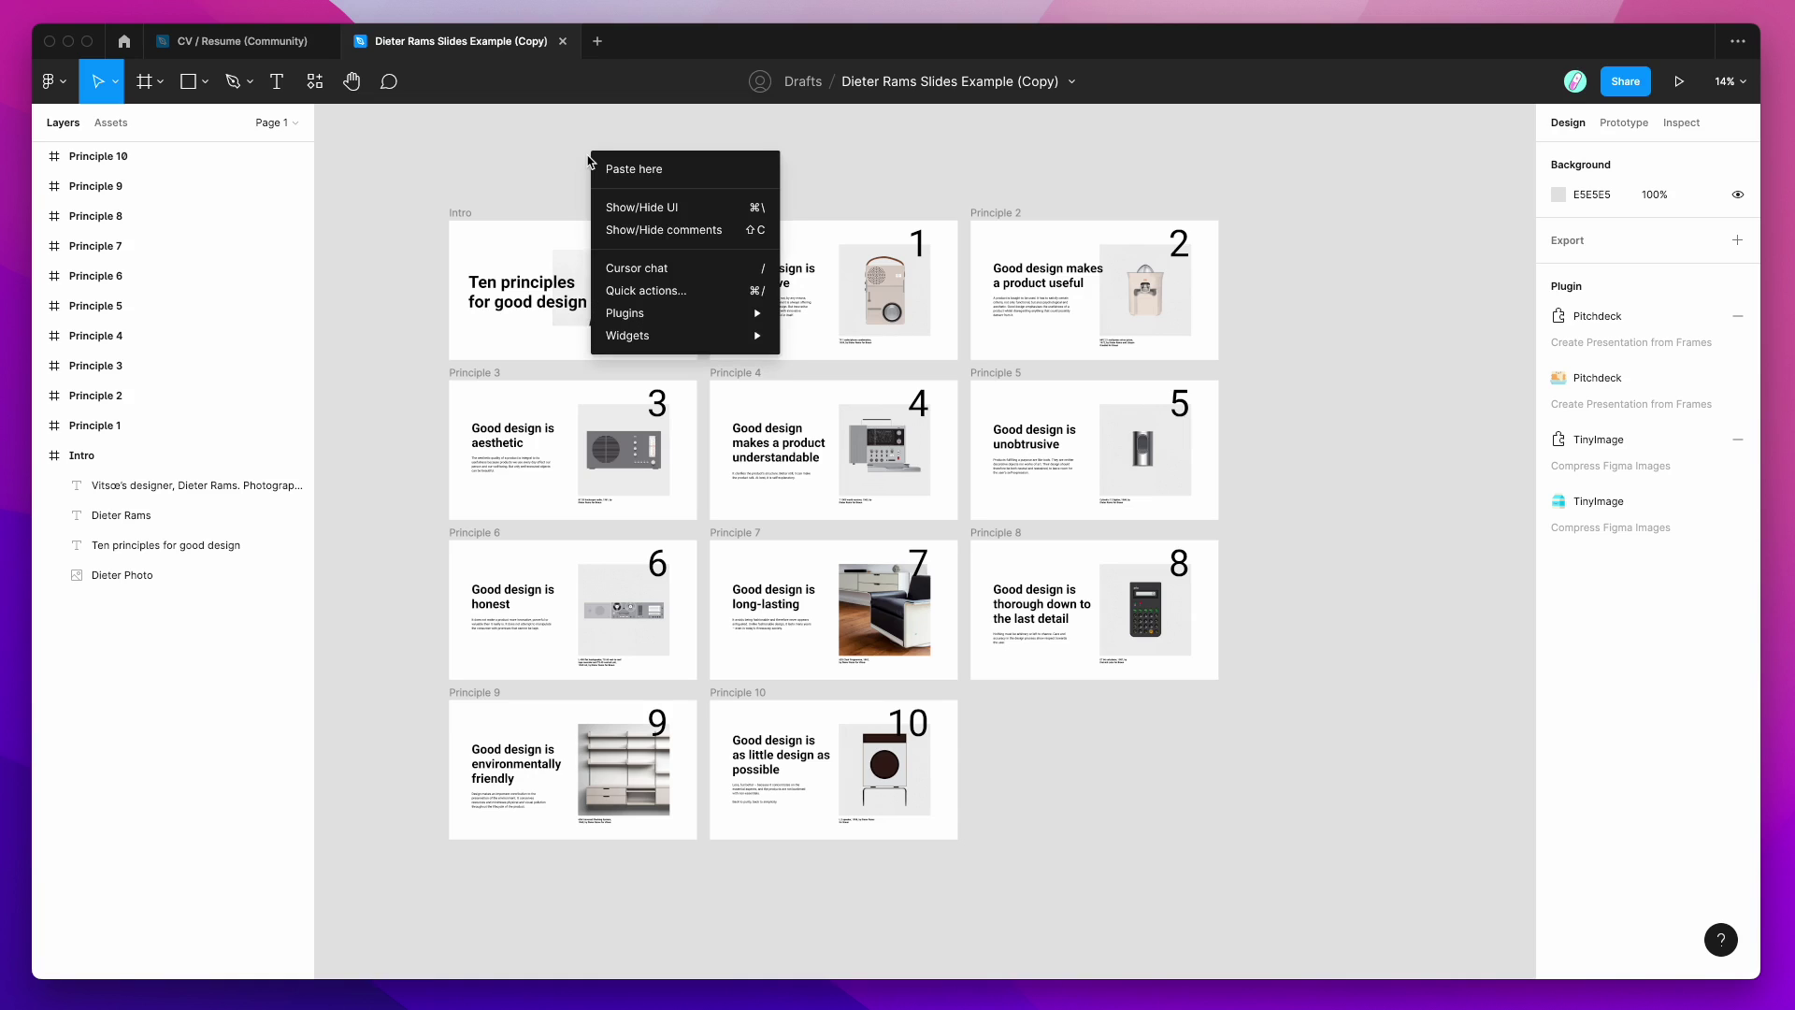
pyautogui.moveTo(690, 318)
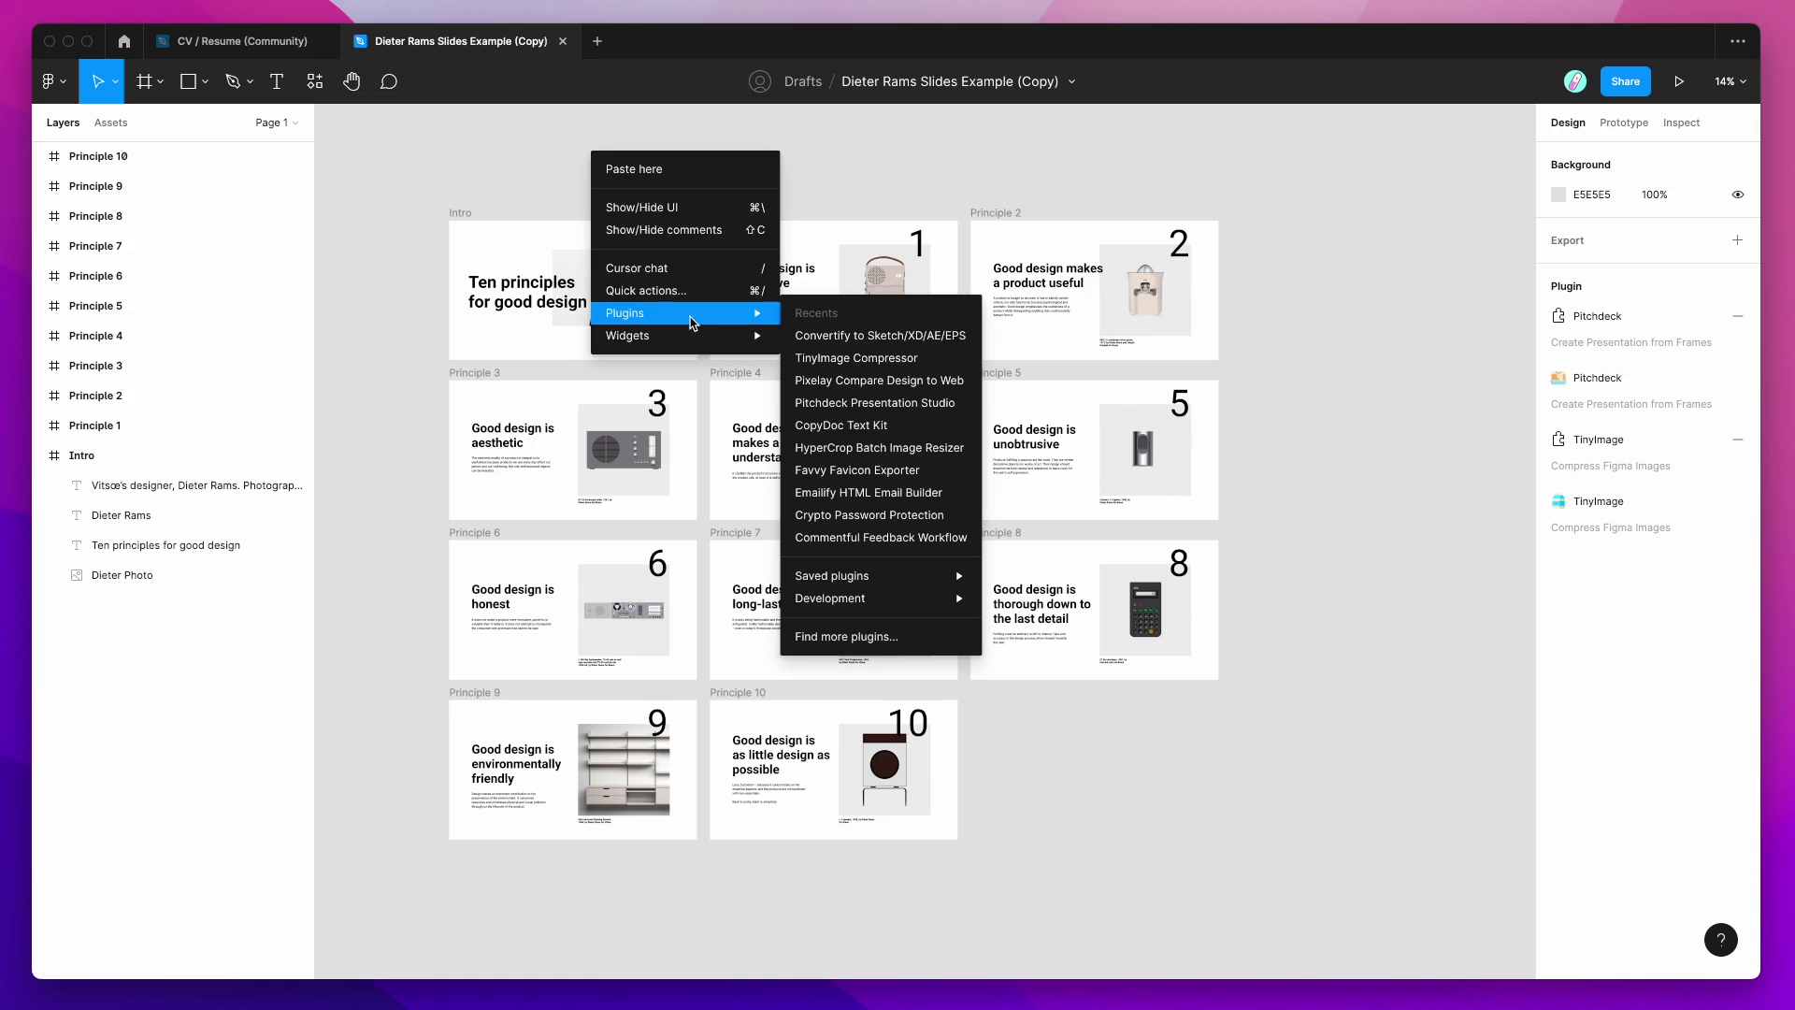
pyautogui.click(849, 335)
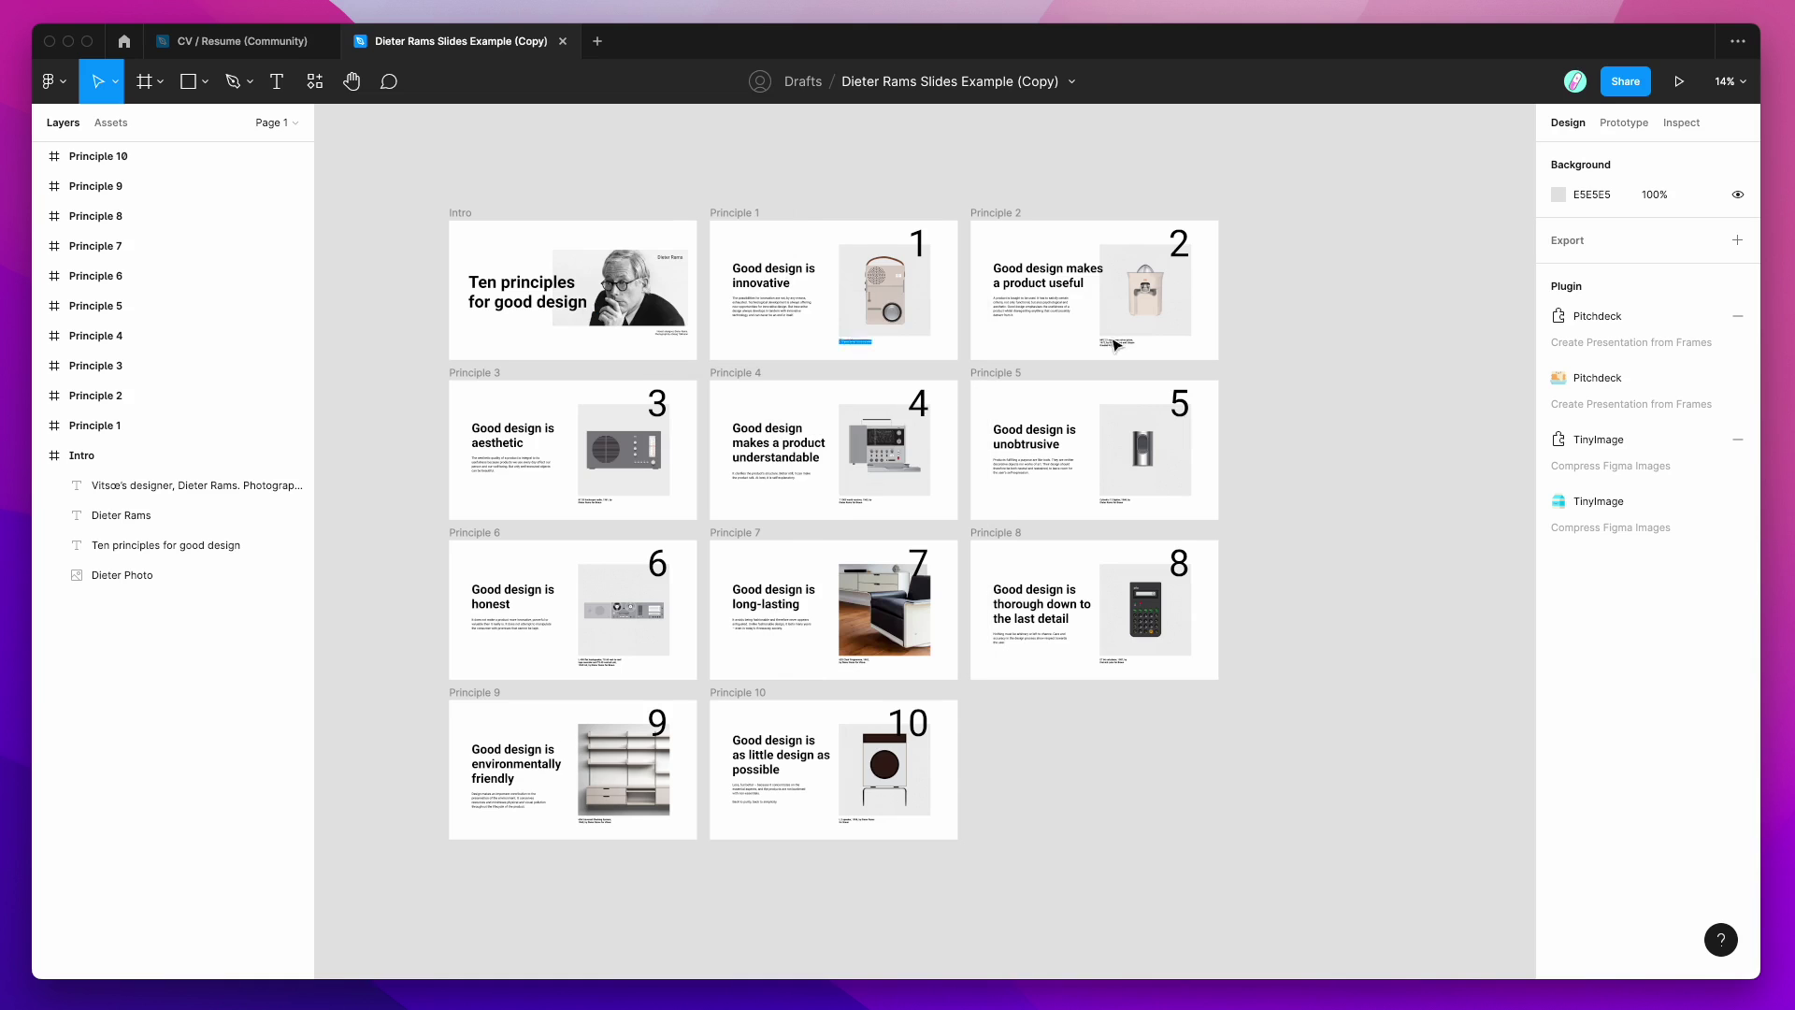
pyautogui.click(1739, 316)
pyautogui.click(1738, 316)
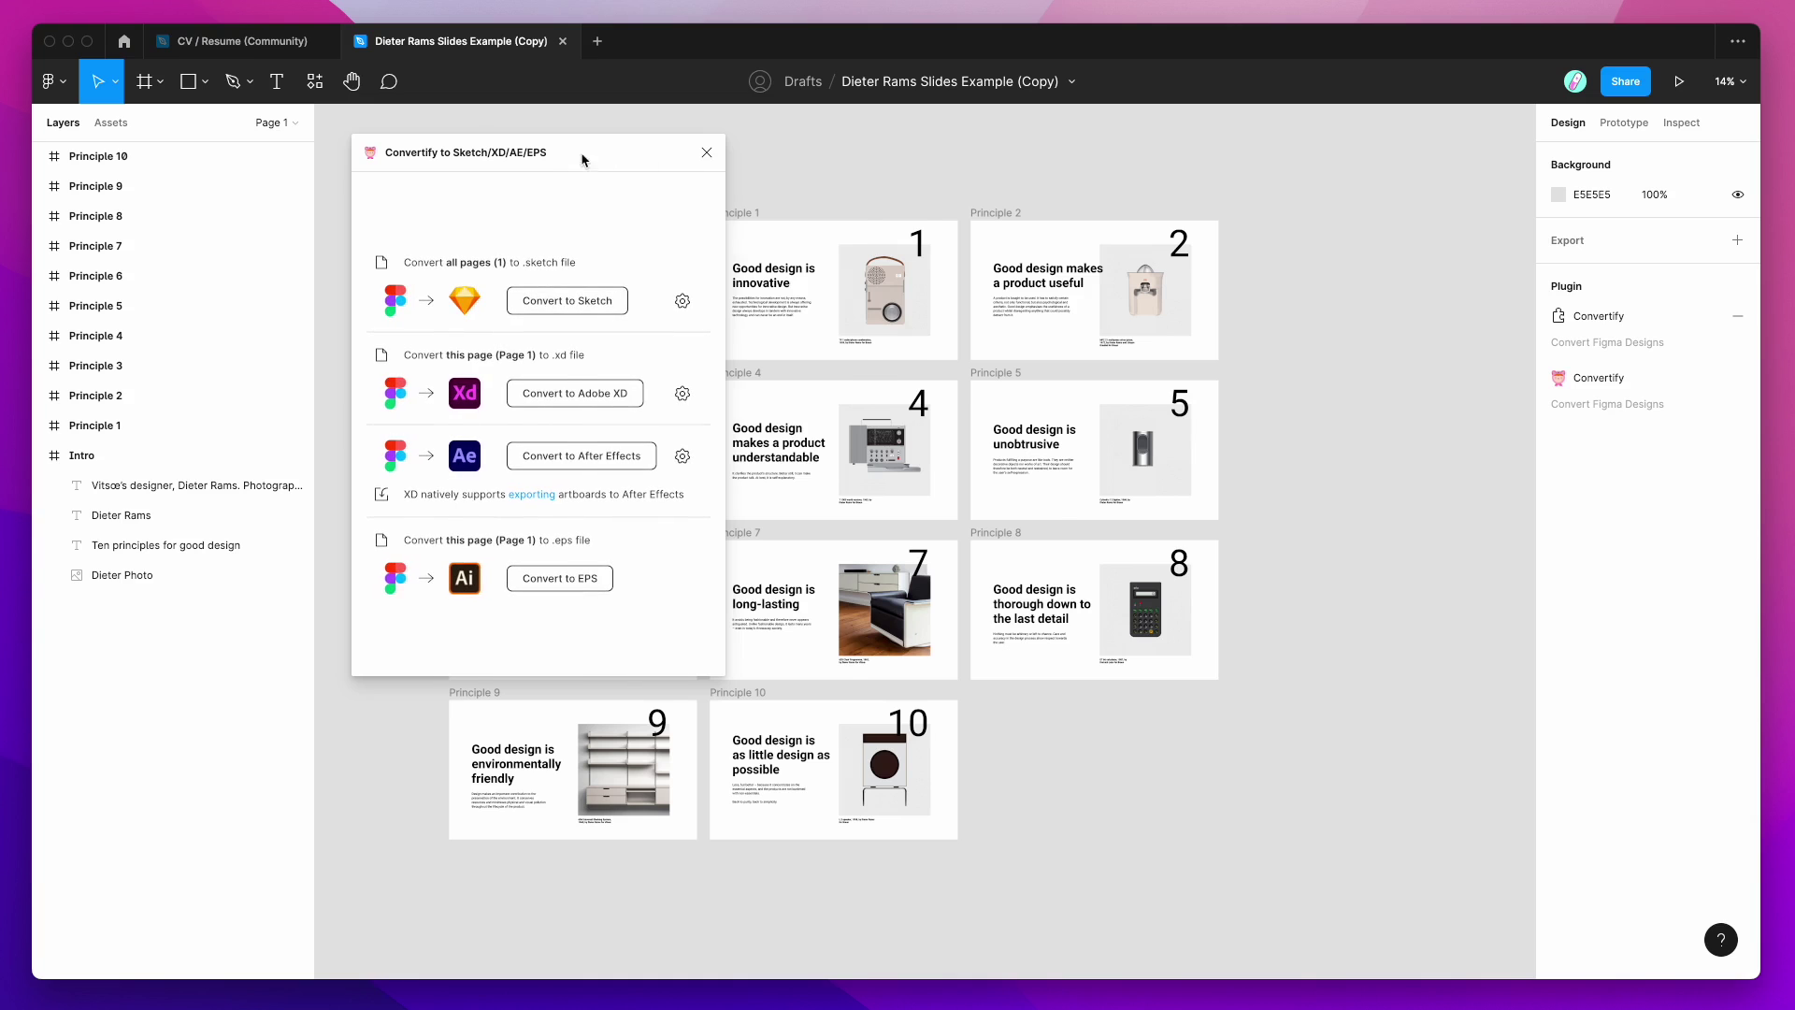
# Move the Convertify window to the right of the slides and pan the canvas.
pyautogui.moveTo(585, 160); pyautogui.dragTo(1333, 336)
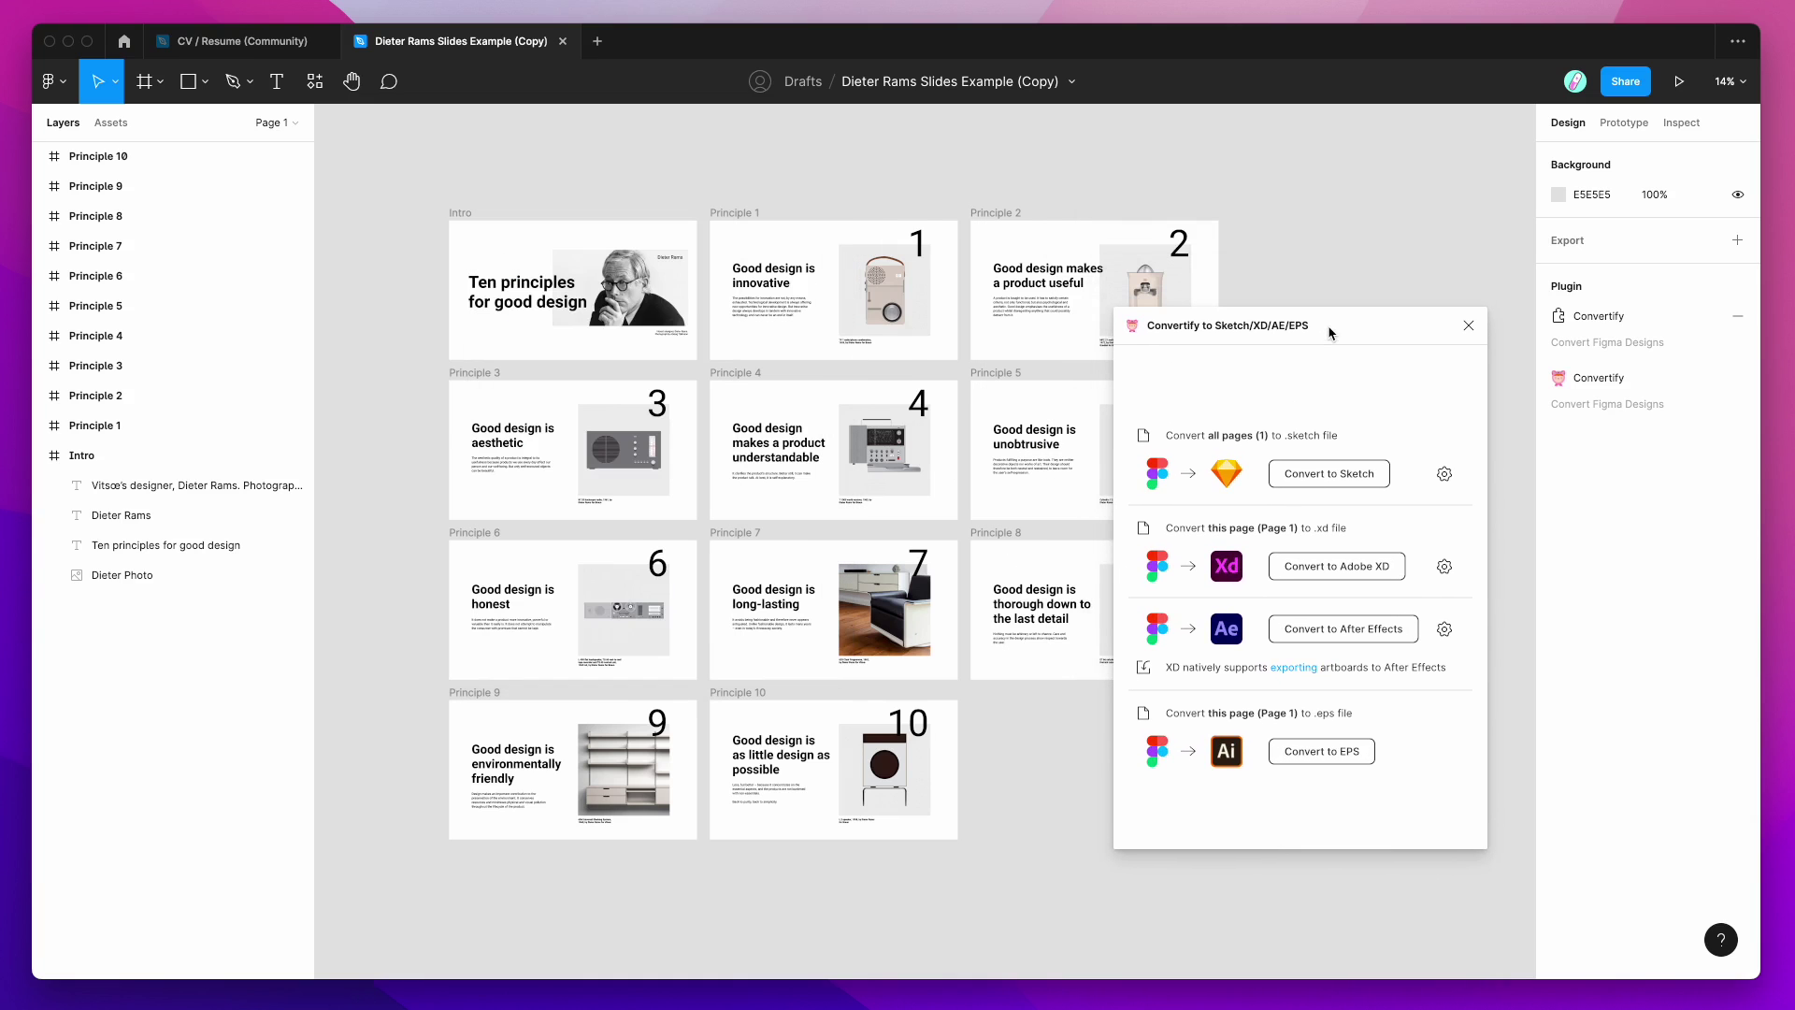
pyautogui.hscroll(2, 1251, 254)
pyautogui.scroll(-1, 1251, 253)
pyautogui.hscroll(1, 1251, 253)
pyautogui.scroll(1, 1251, 254)
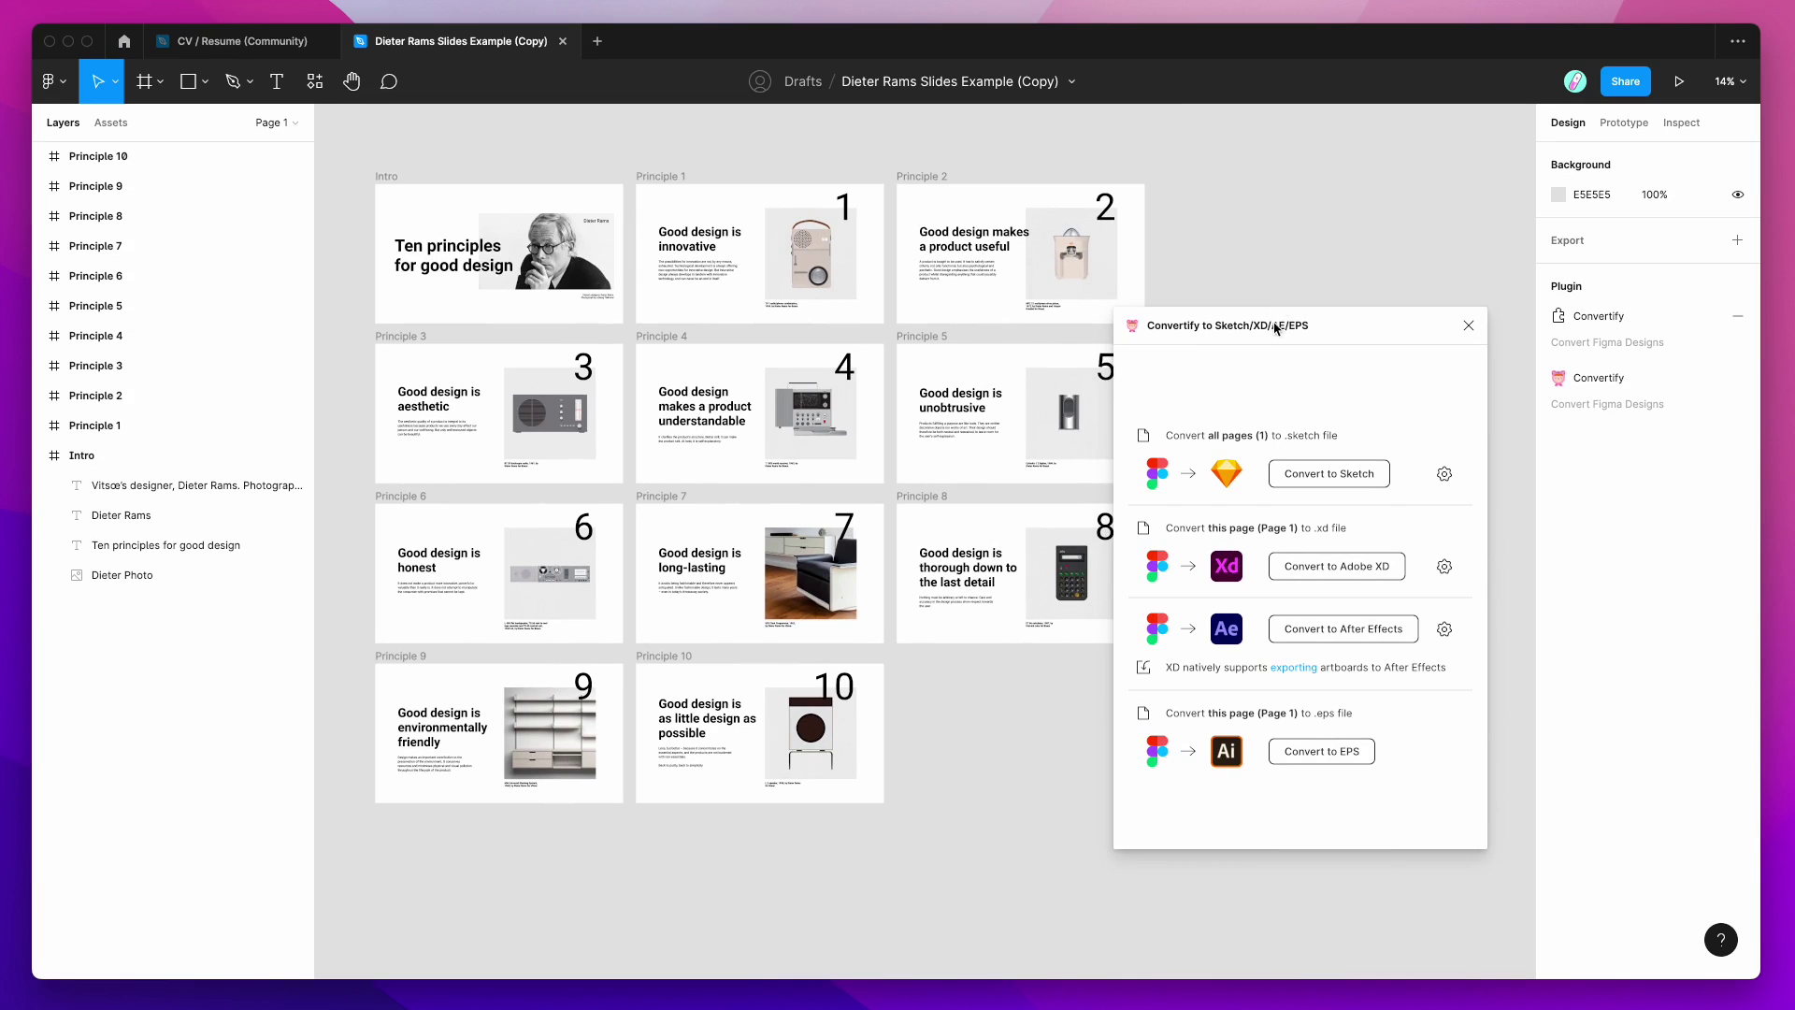
pyautogui.moveTo(1277, 333); pyautogui.dragTo(1303, 335)
pyautogui.hscroll(1, 1273, 313)
pyautogui.scroll(-1, 1273, 313)
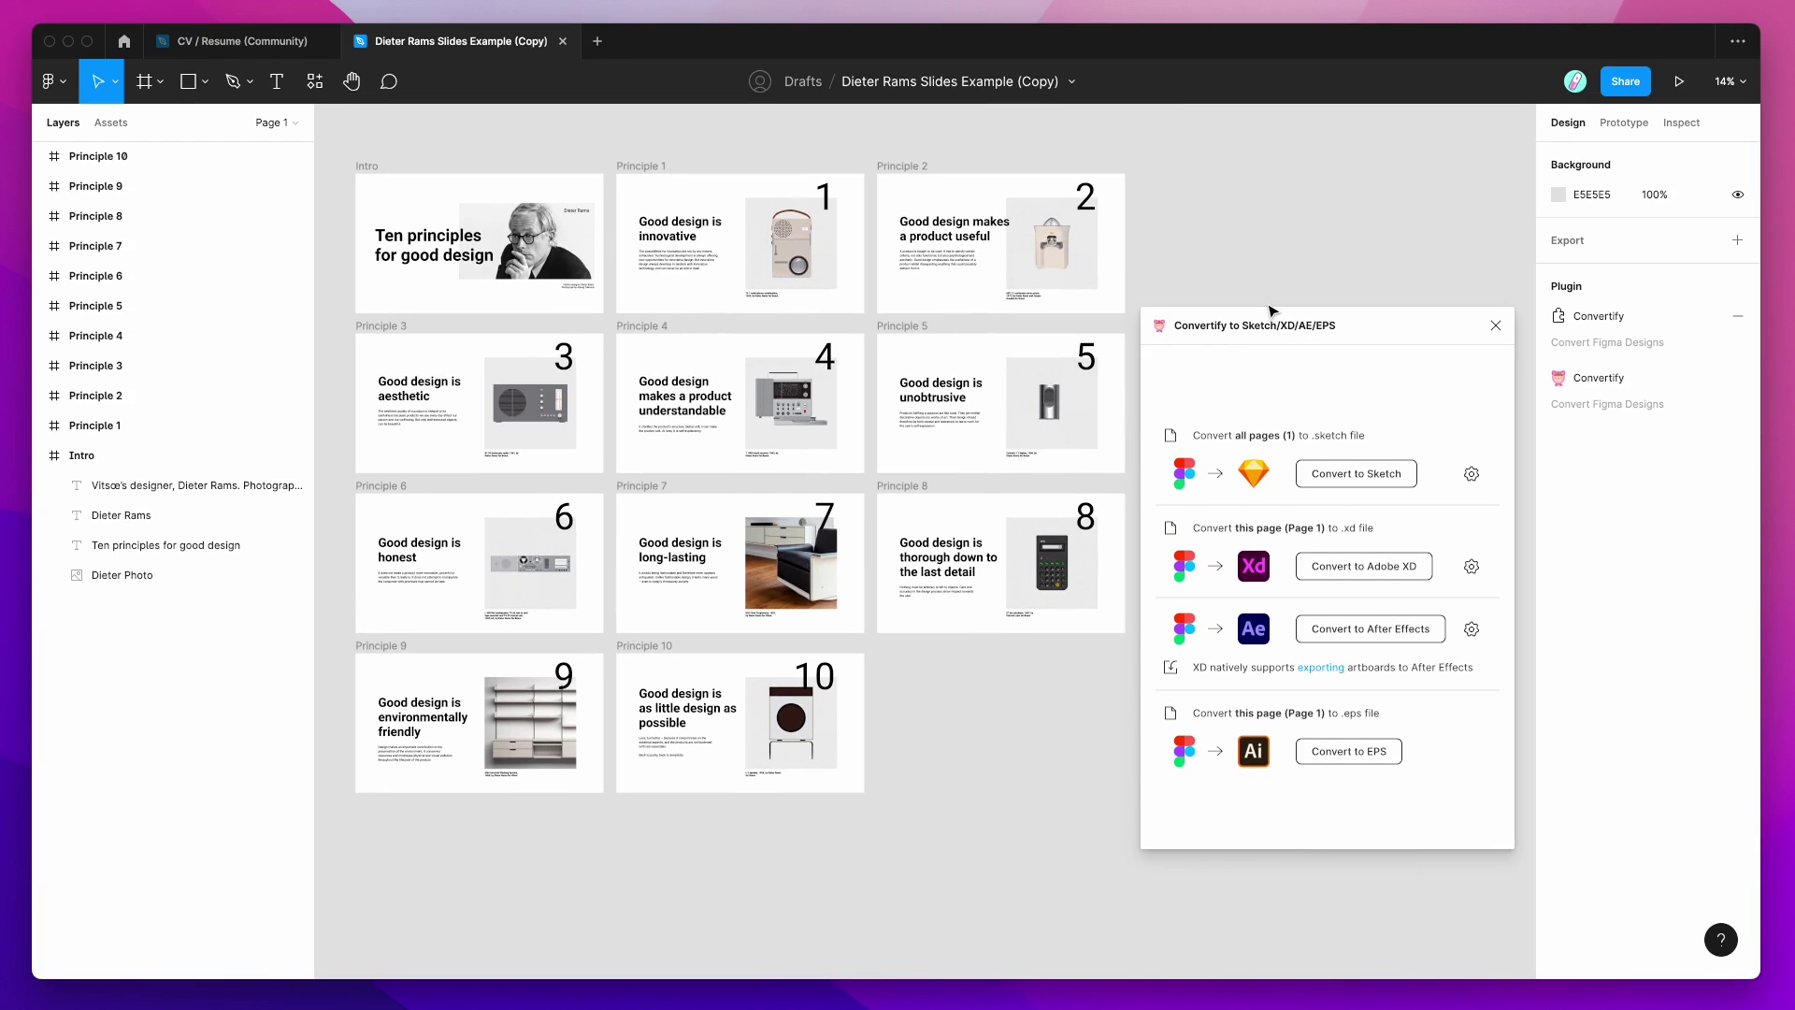
pyautogui.hscroll(1, 1200, 233)
pyautogui.scroll(-1, 1199, 233)
pyautogui.hscroll(-1, 1199, 233)
pyautogui.scroll(1, 1200, 233)
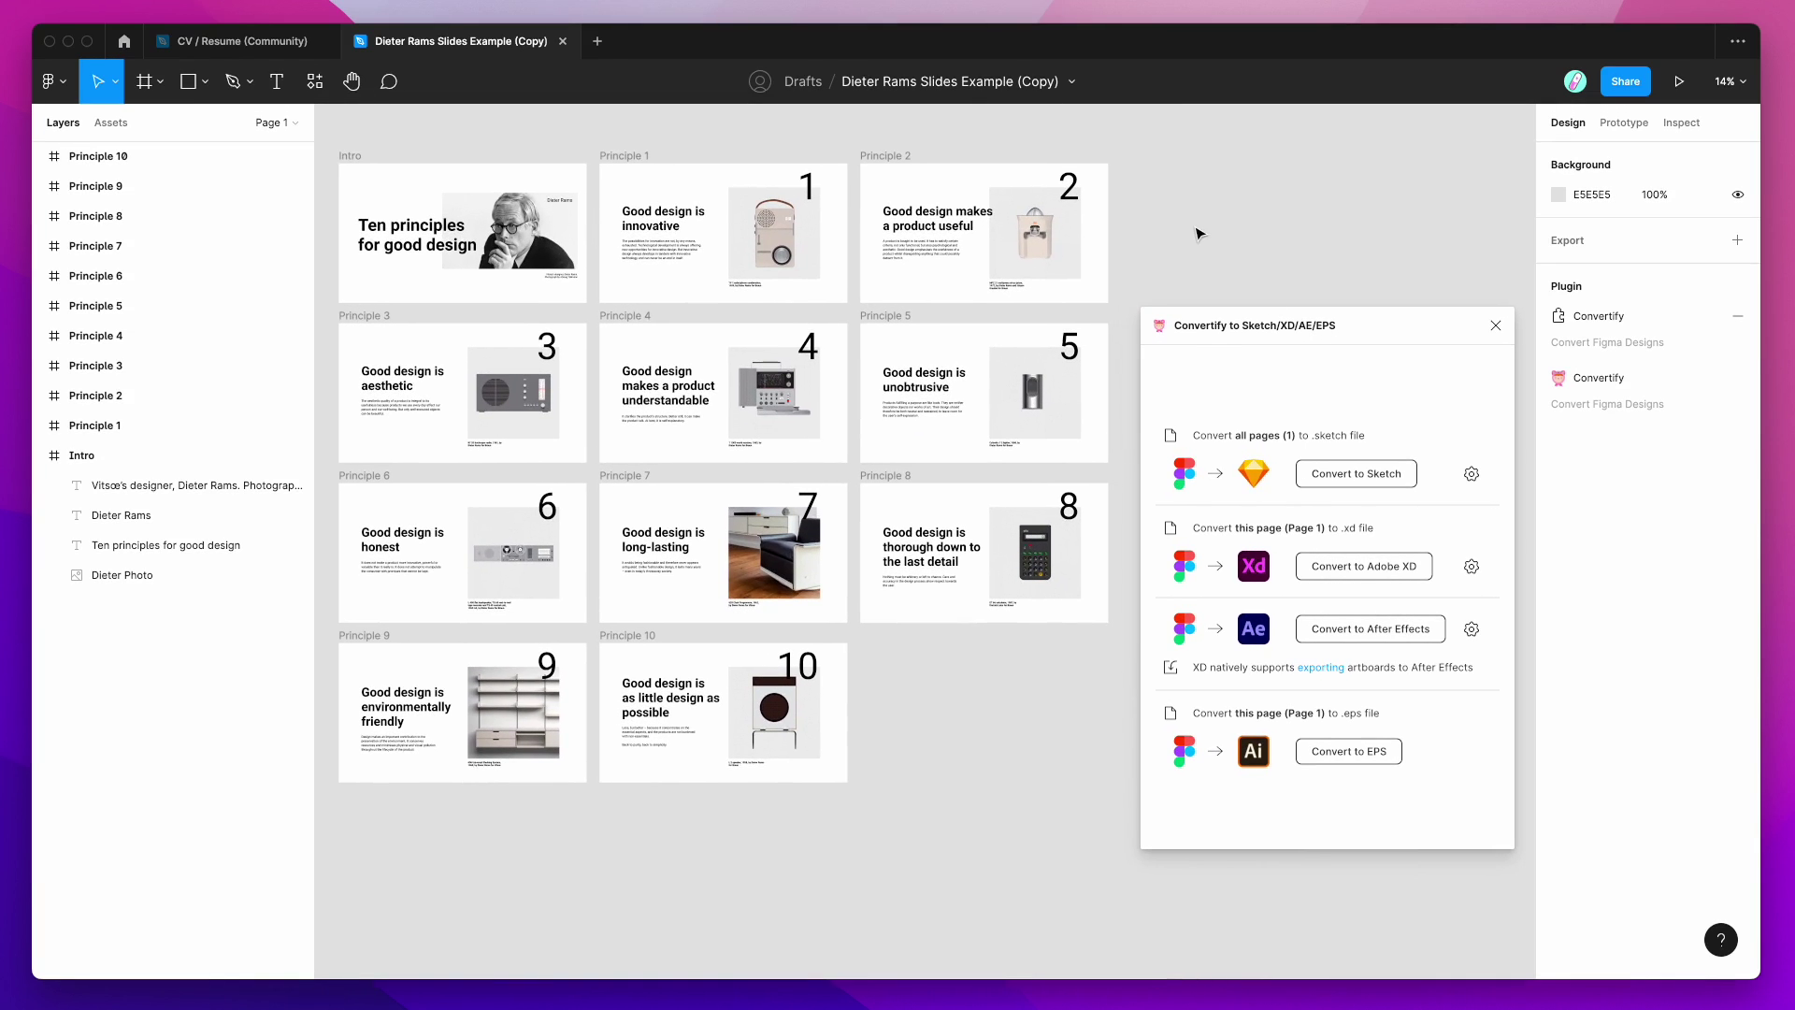
pyautogui.hscroll(1, 1200, 233)
pyautogui.scroll(1, 1200, 233)
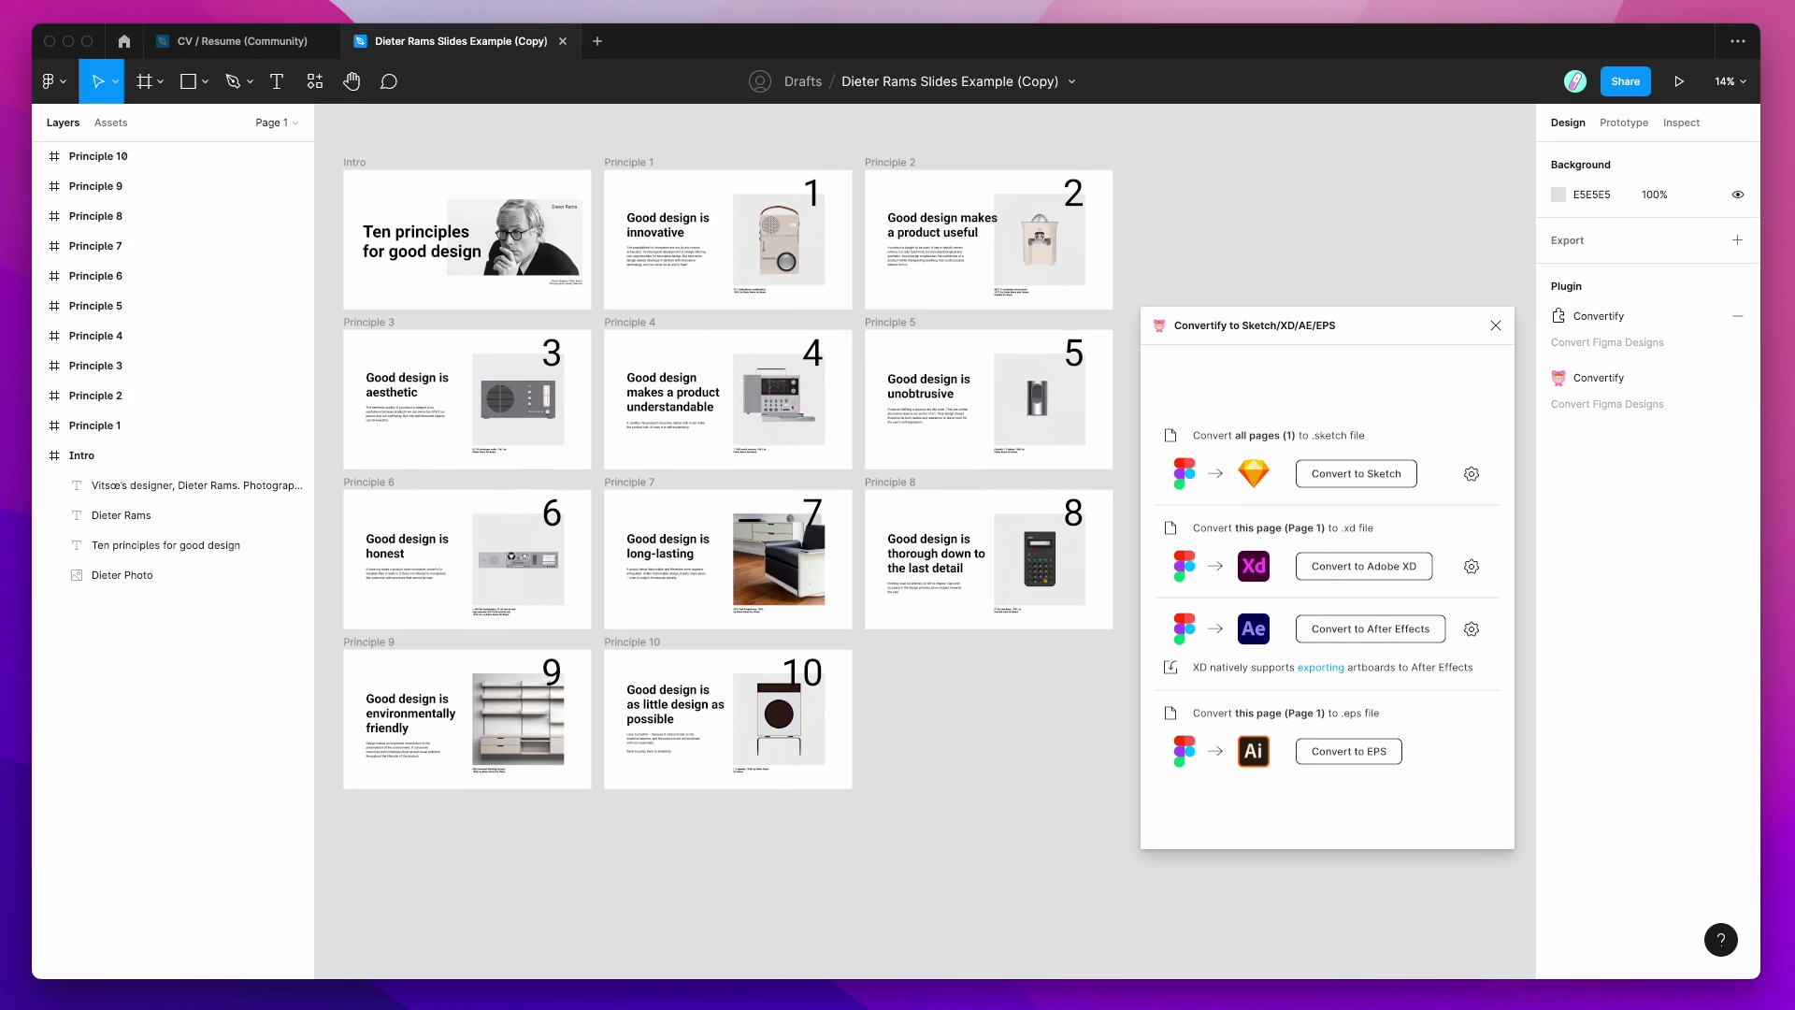
# Select the Intro, Principle 1 and Principle 2 slide frames together.
pyautogui.click(356, 161)
pyautogui.click(632, 163)
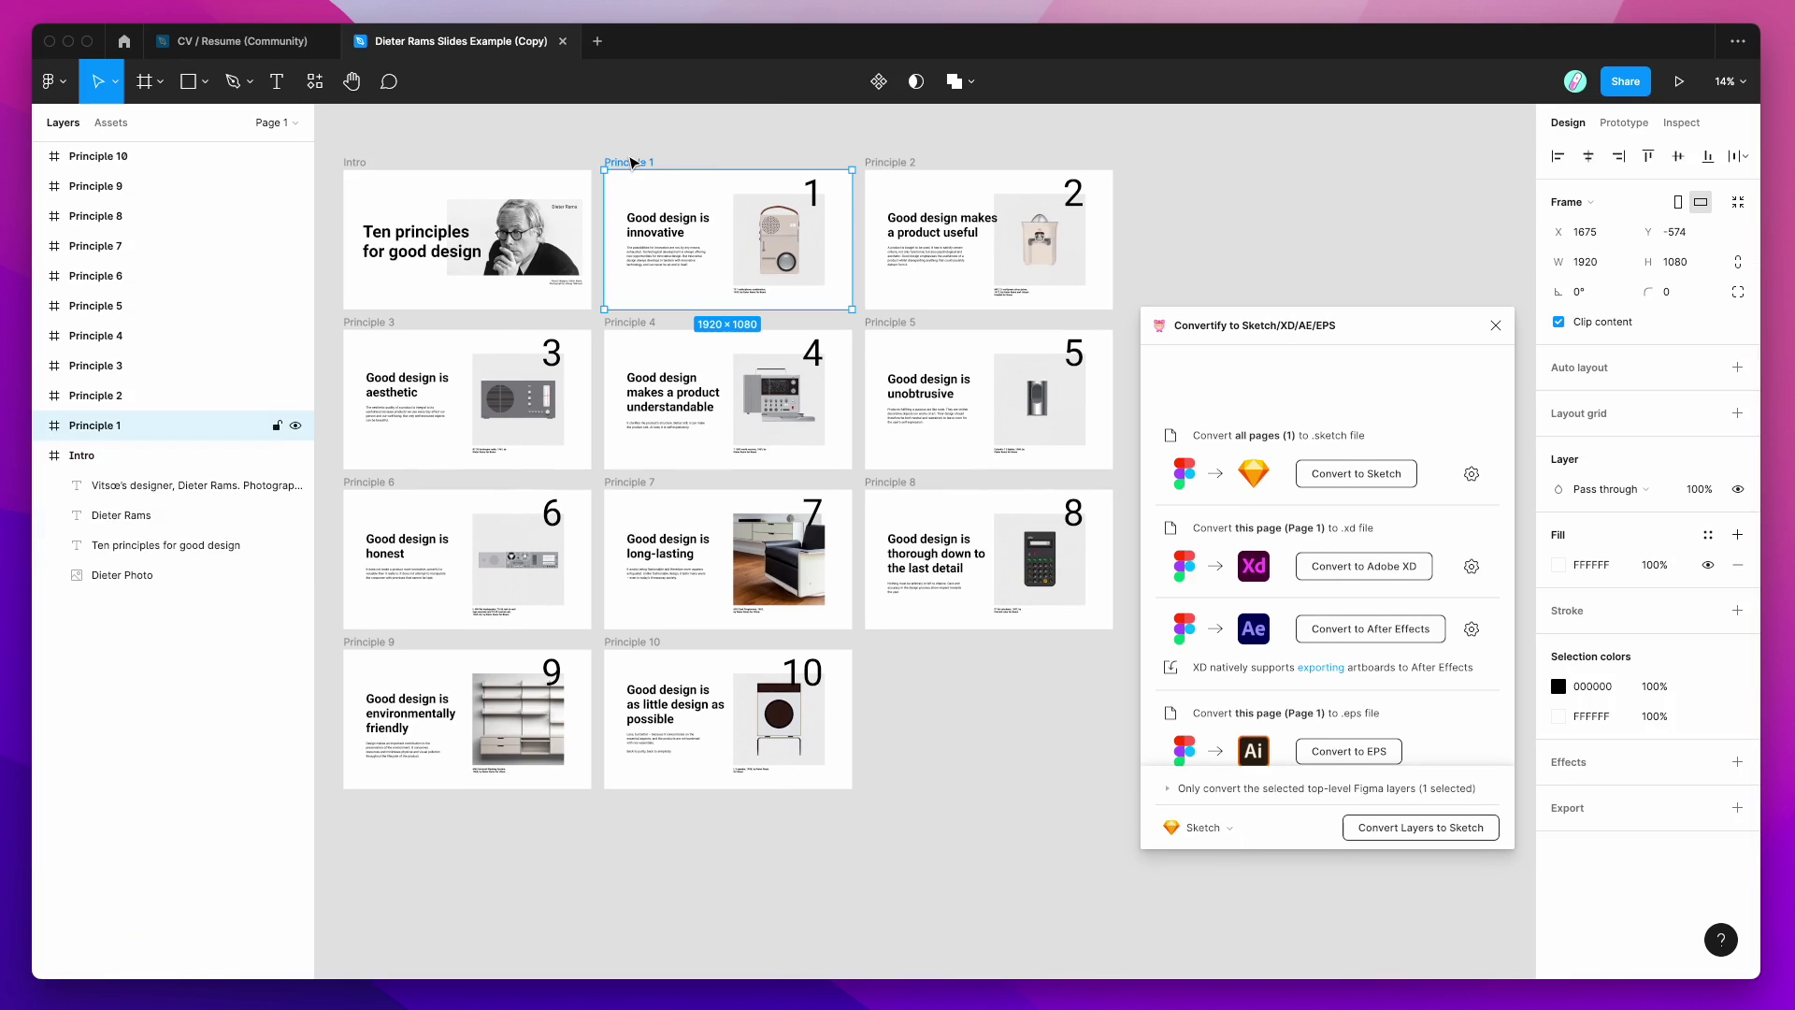
pyautogui.click(889, 164)
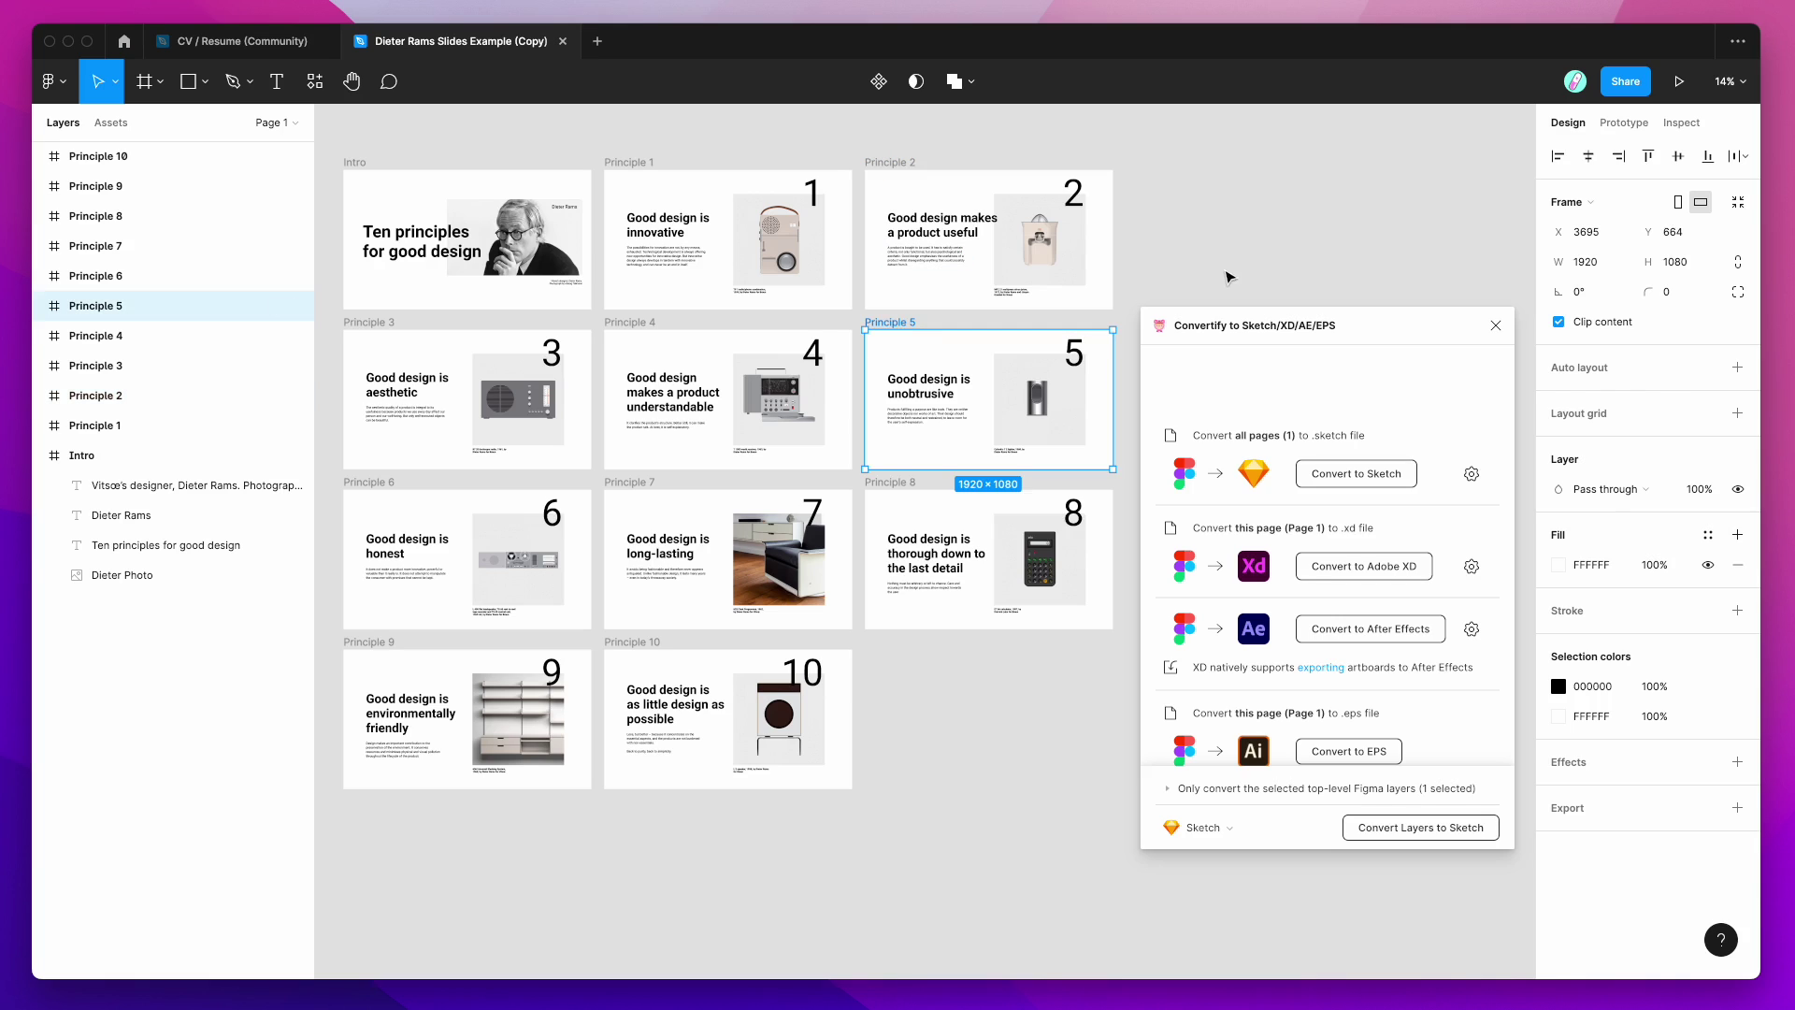
pyautogui.click(1180, 268)
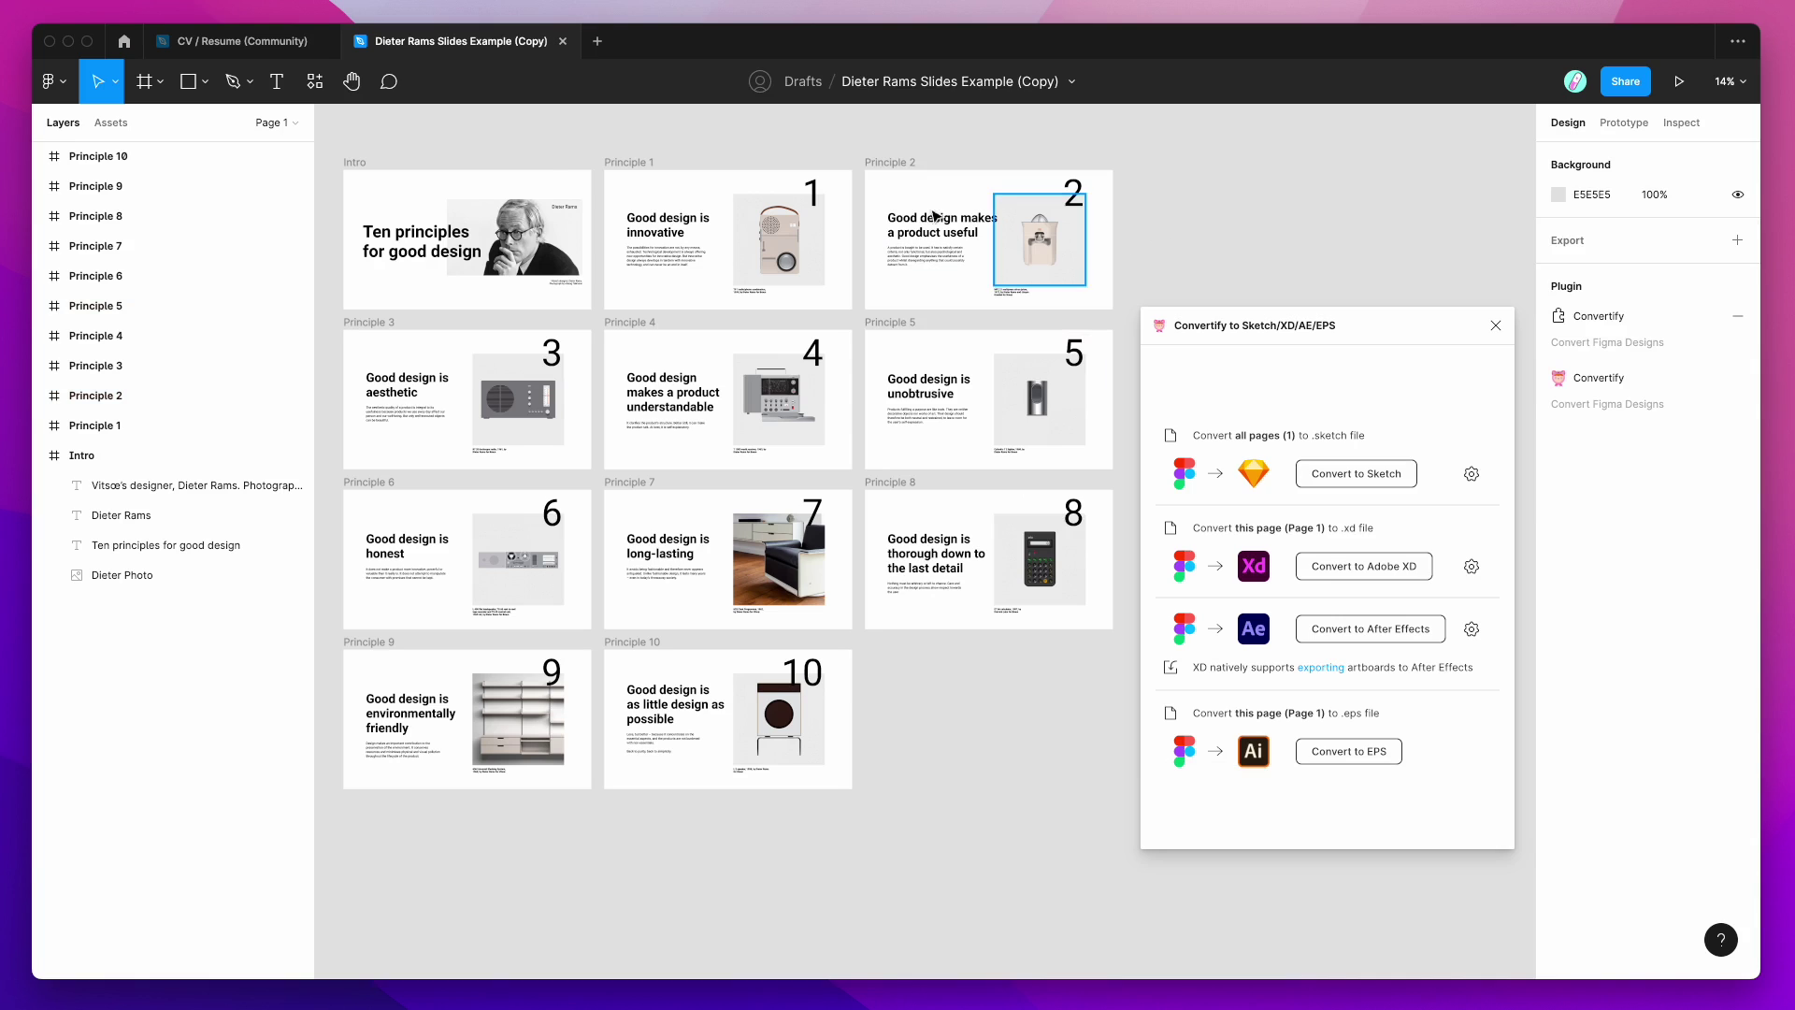
pyautogui.click(355, 163)
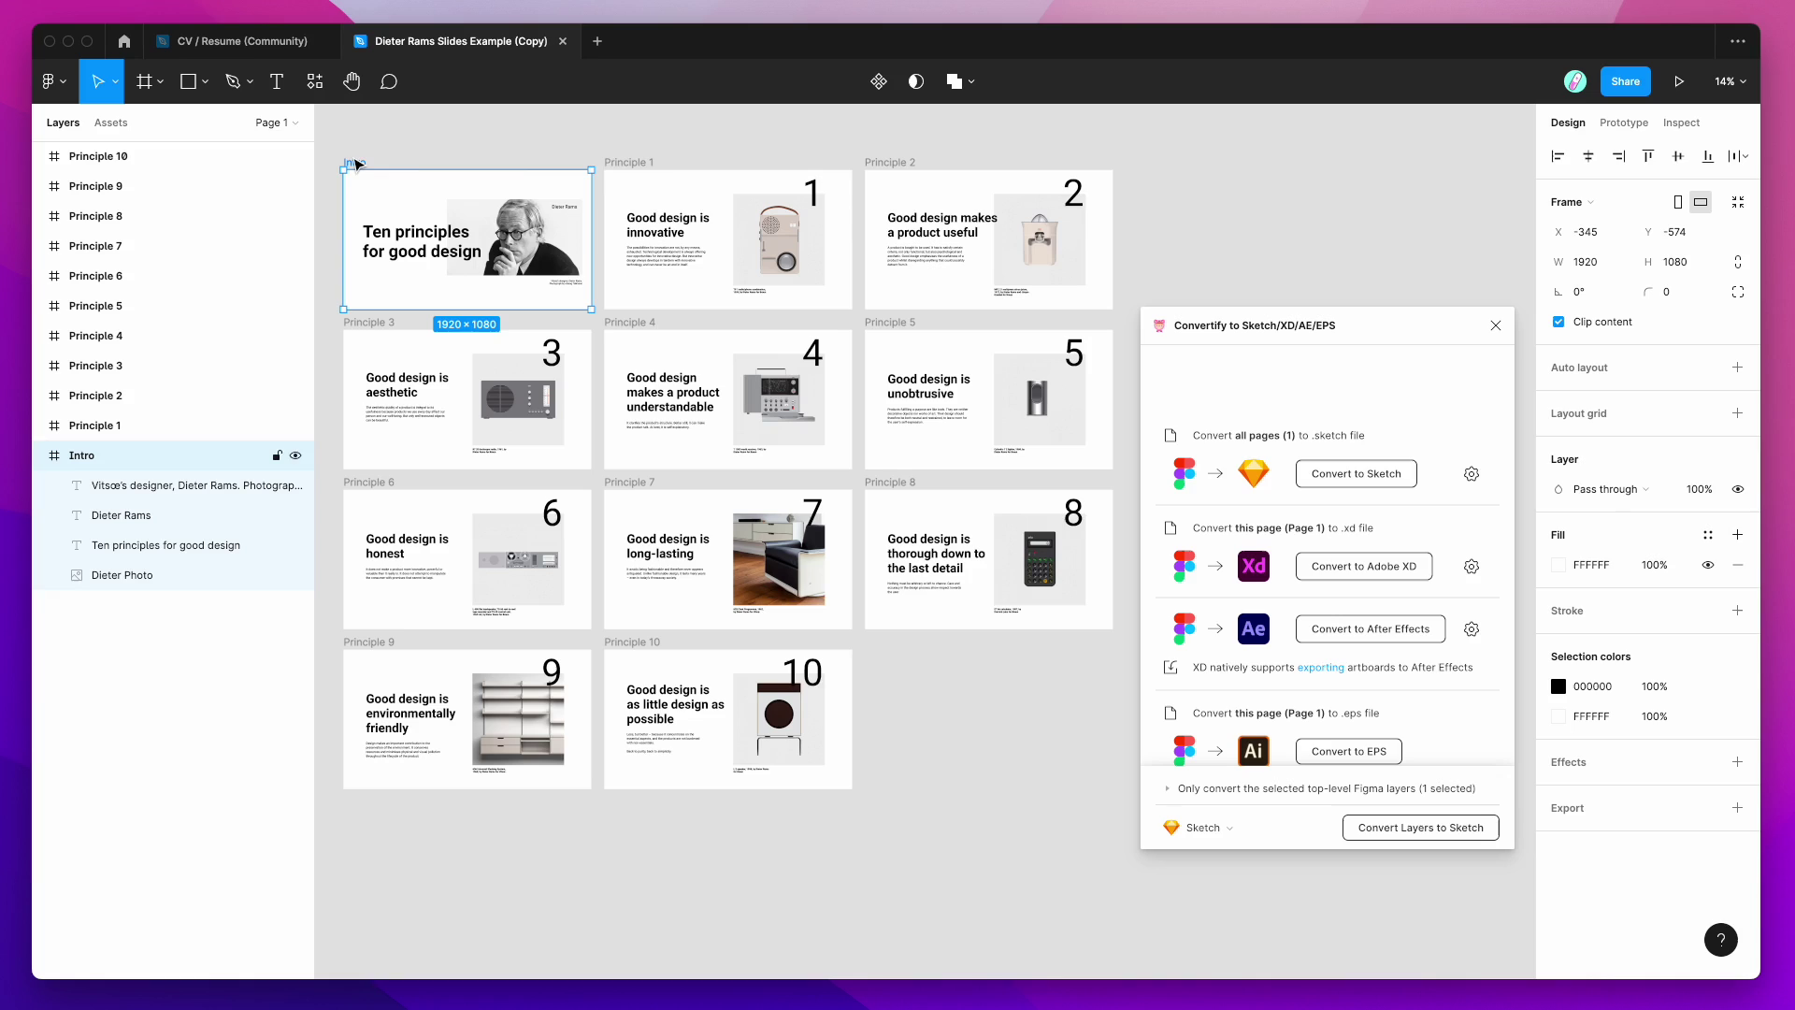
pyautogui.keyDown('shift'); pyautogui.click(642, 166); pyautogui.keyUp('shift')
pyautogui.keyDown('shift'); pyautogui.click(890, 162); pyautogui.keyUp('shift')
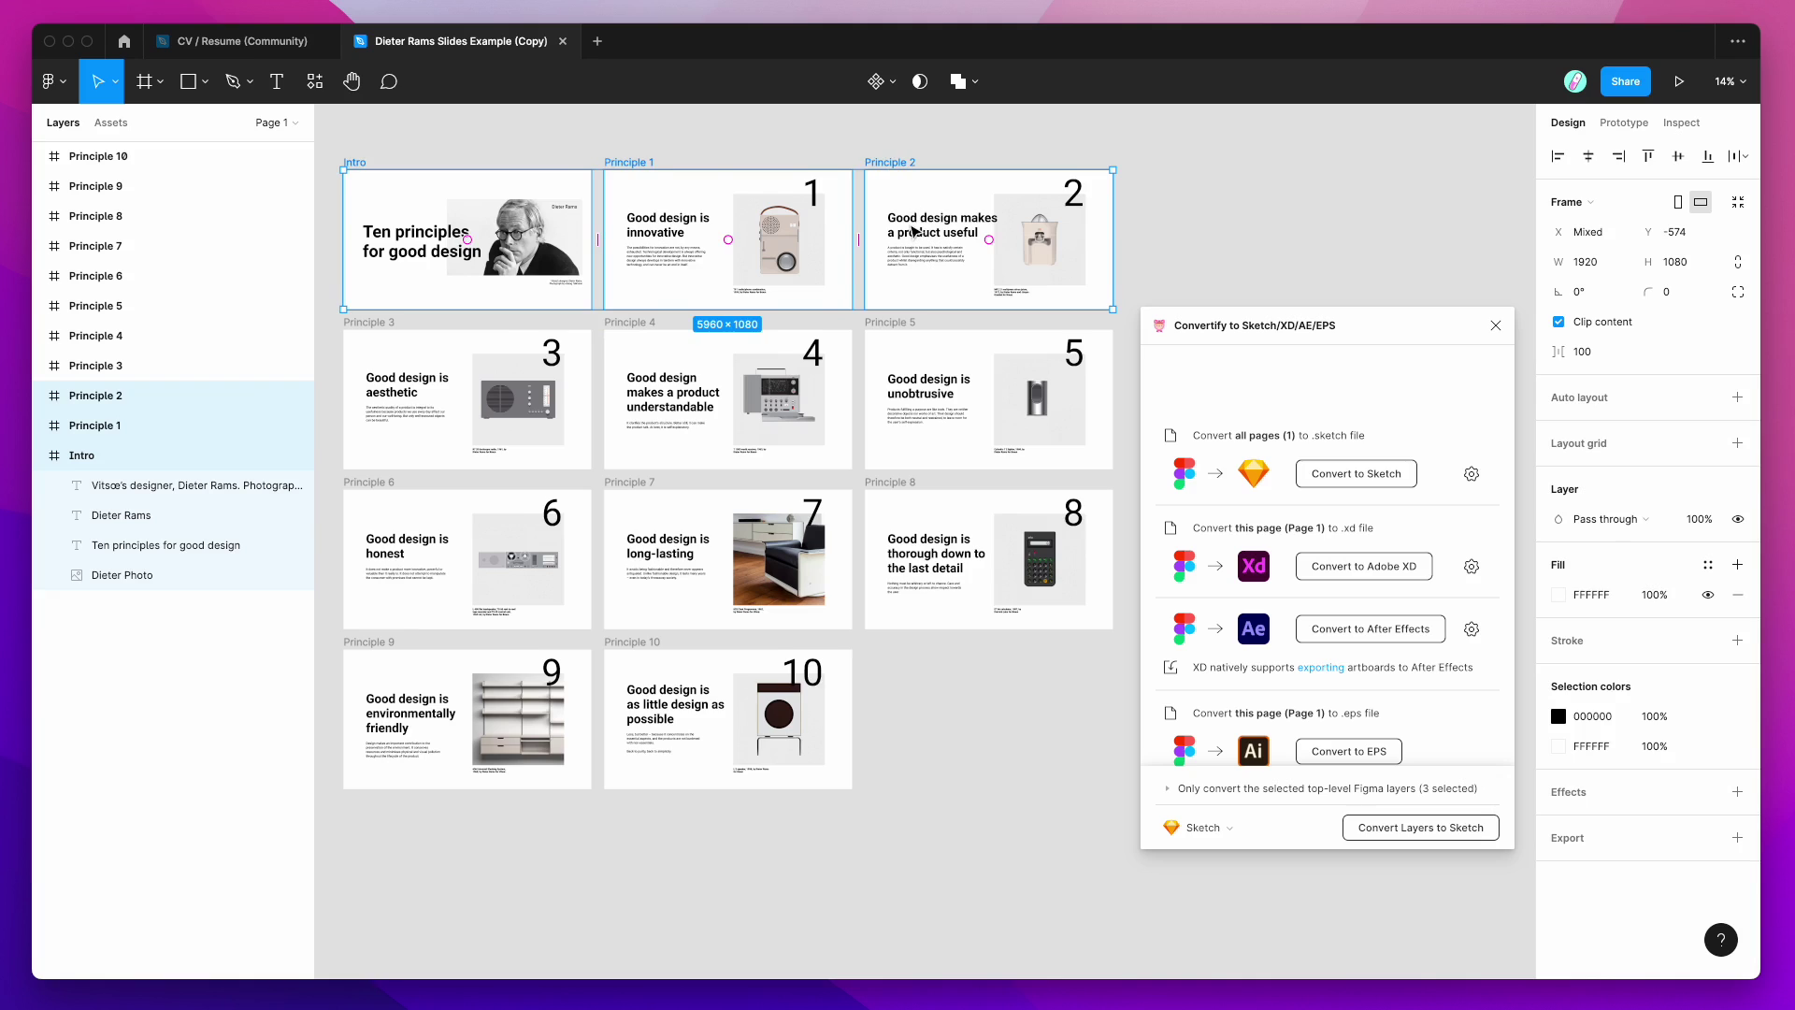
pyautogui.scroll(1, 915, 230)
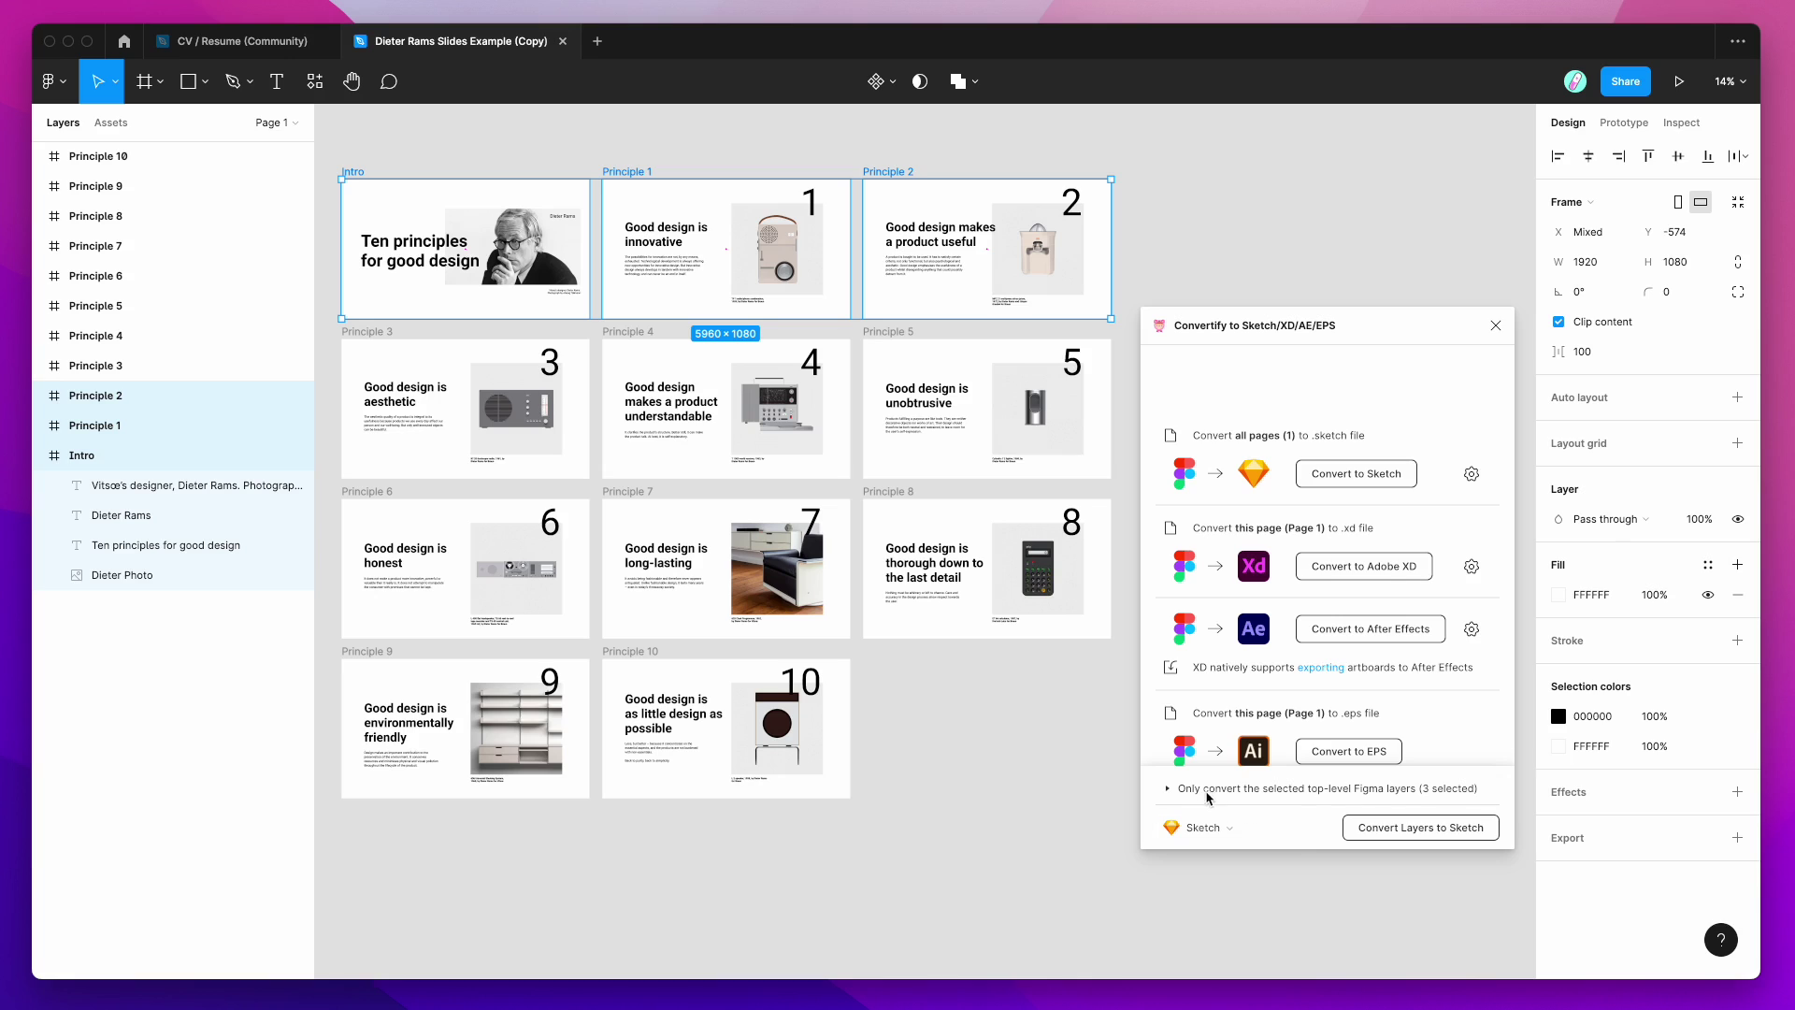
# Convert only the selected layers, with EPS as the output format.
pyautogui.click(1291, 791)
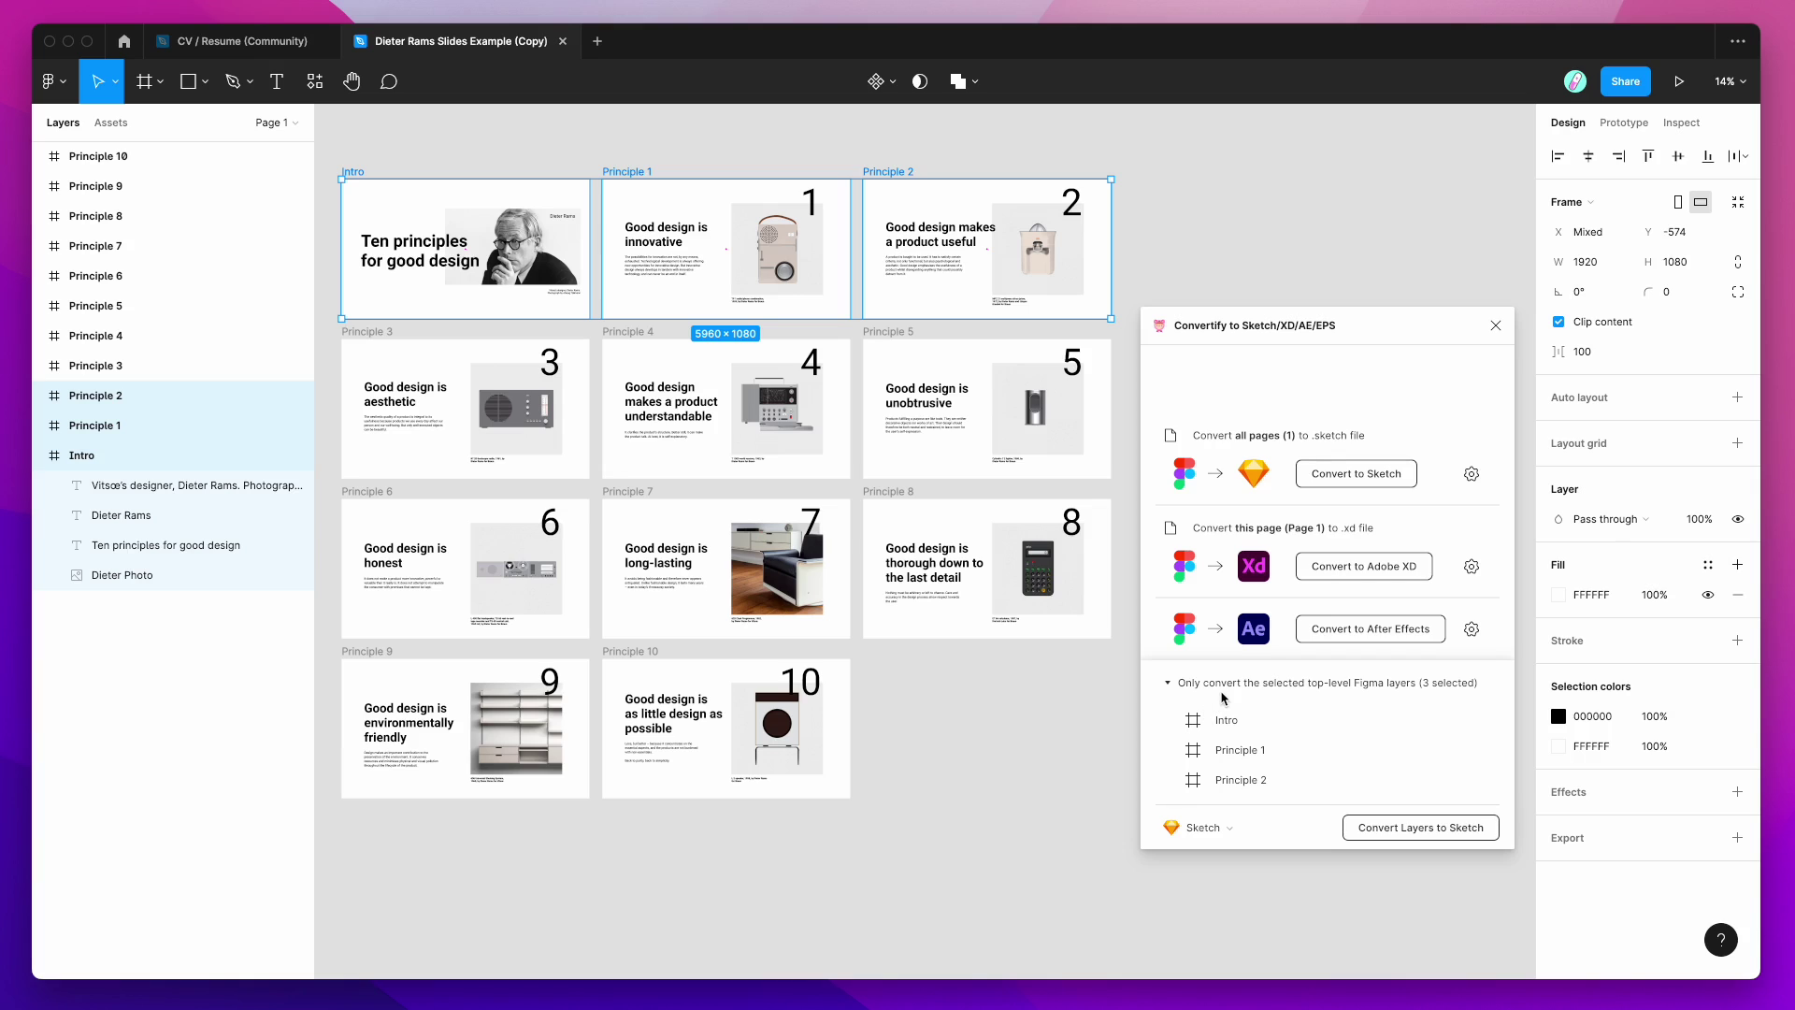
pyautogui.click(1227, 832)
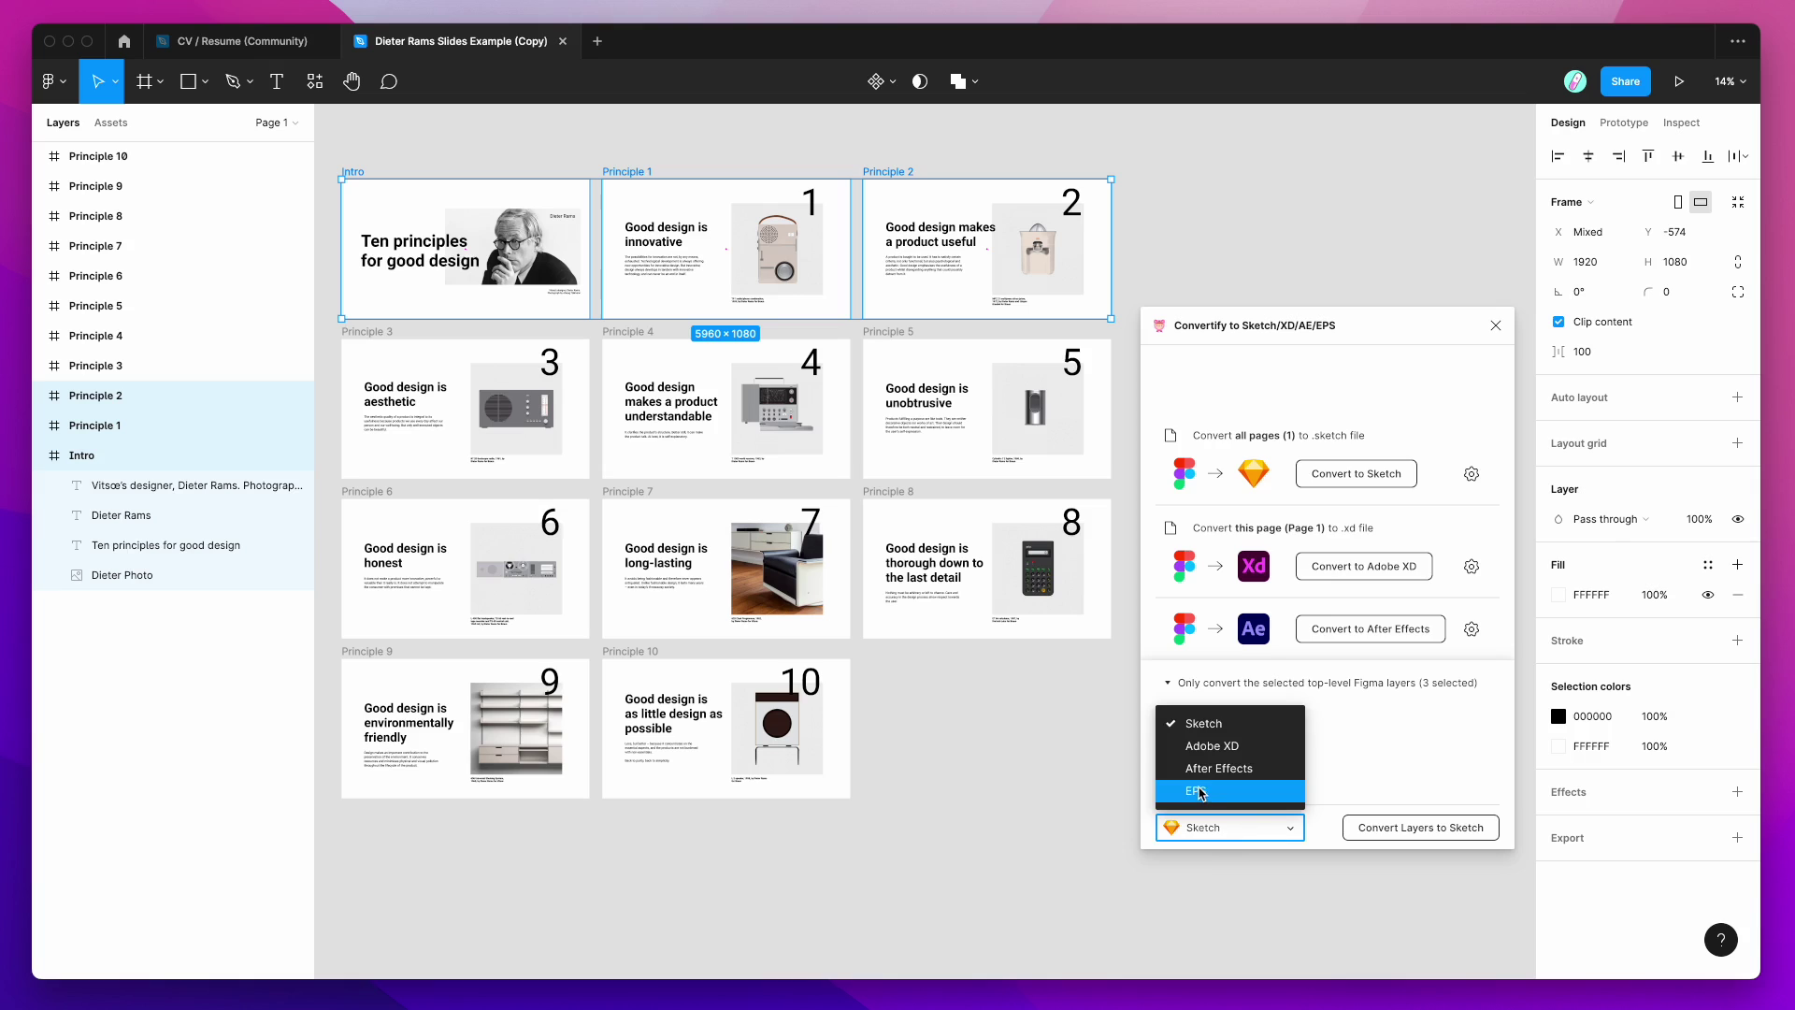
pyautogui.click(1206, 797)
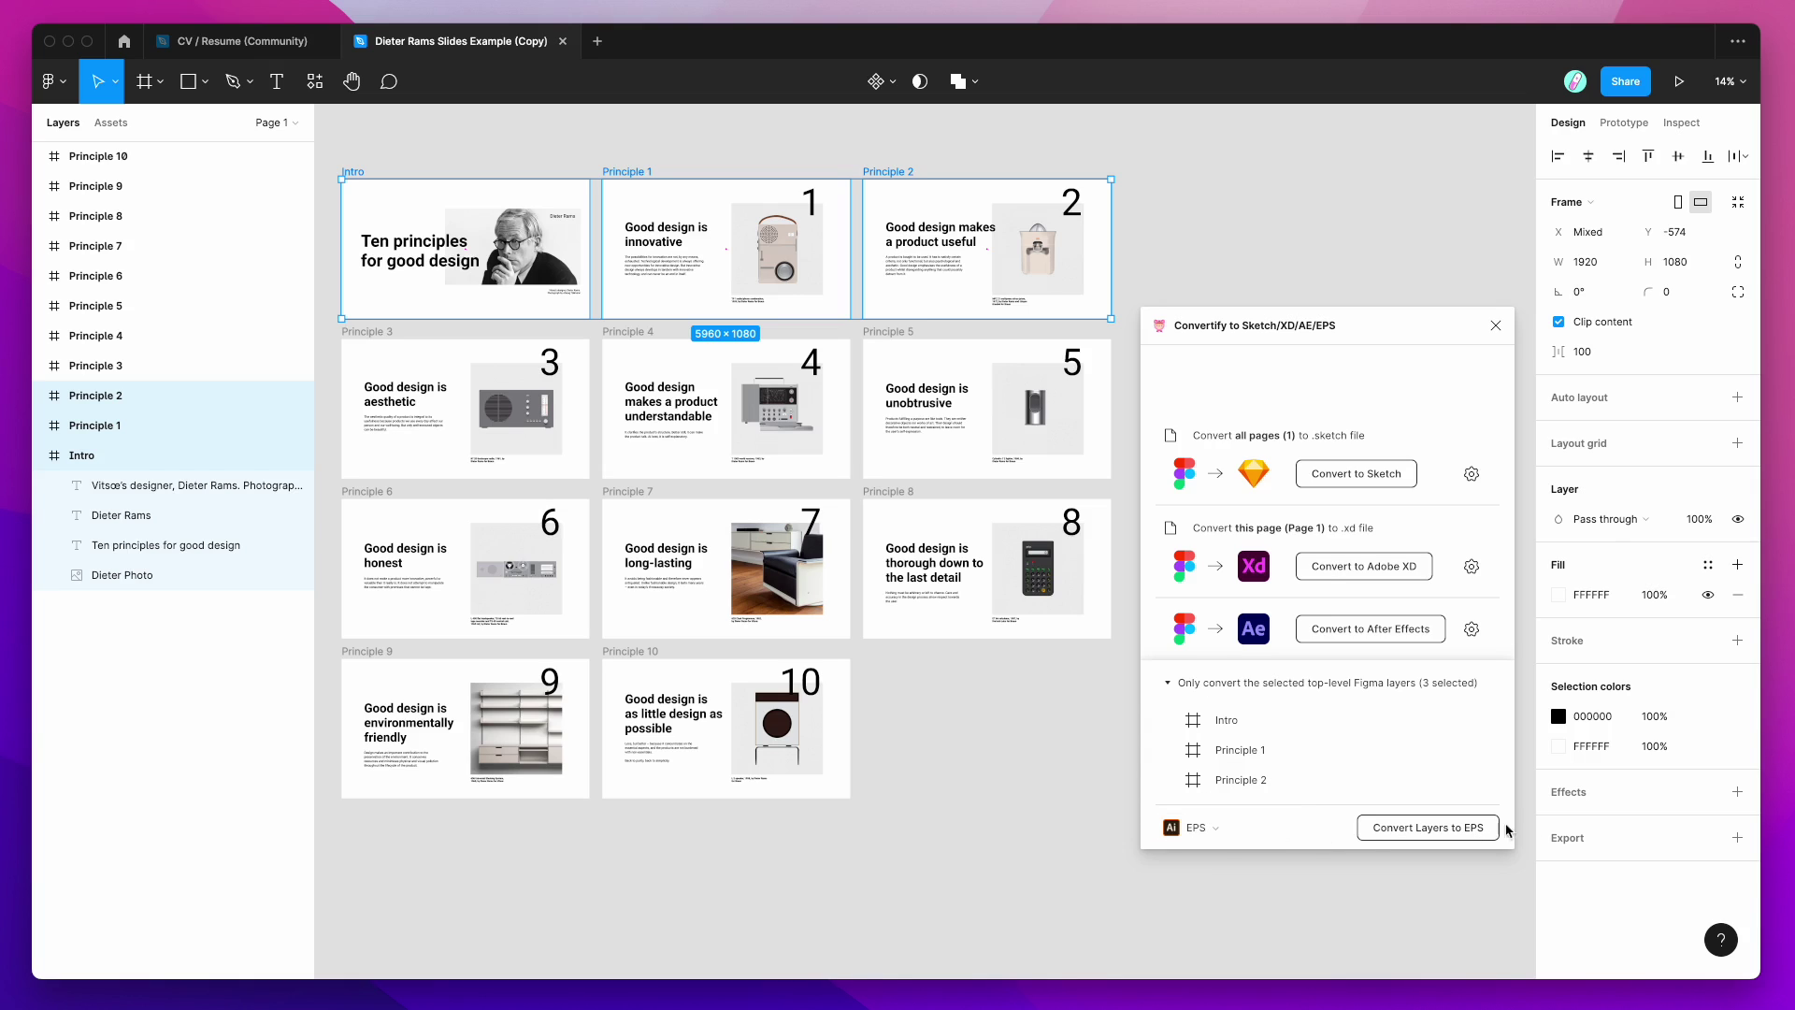
pyautogui.click(1396, 830)
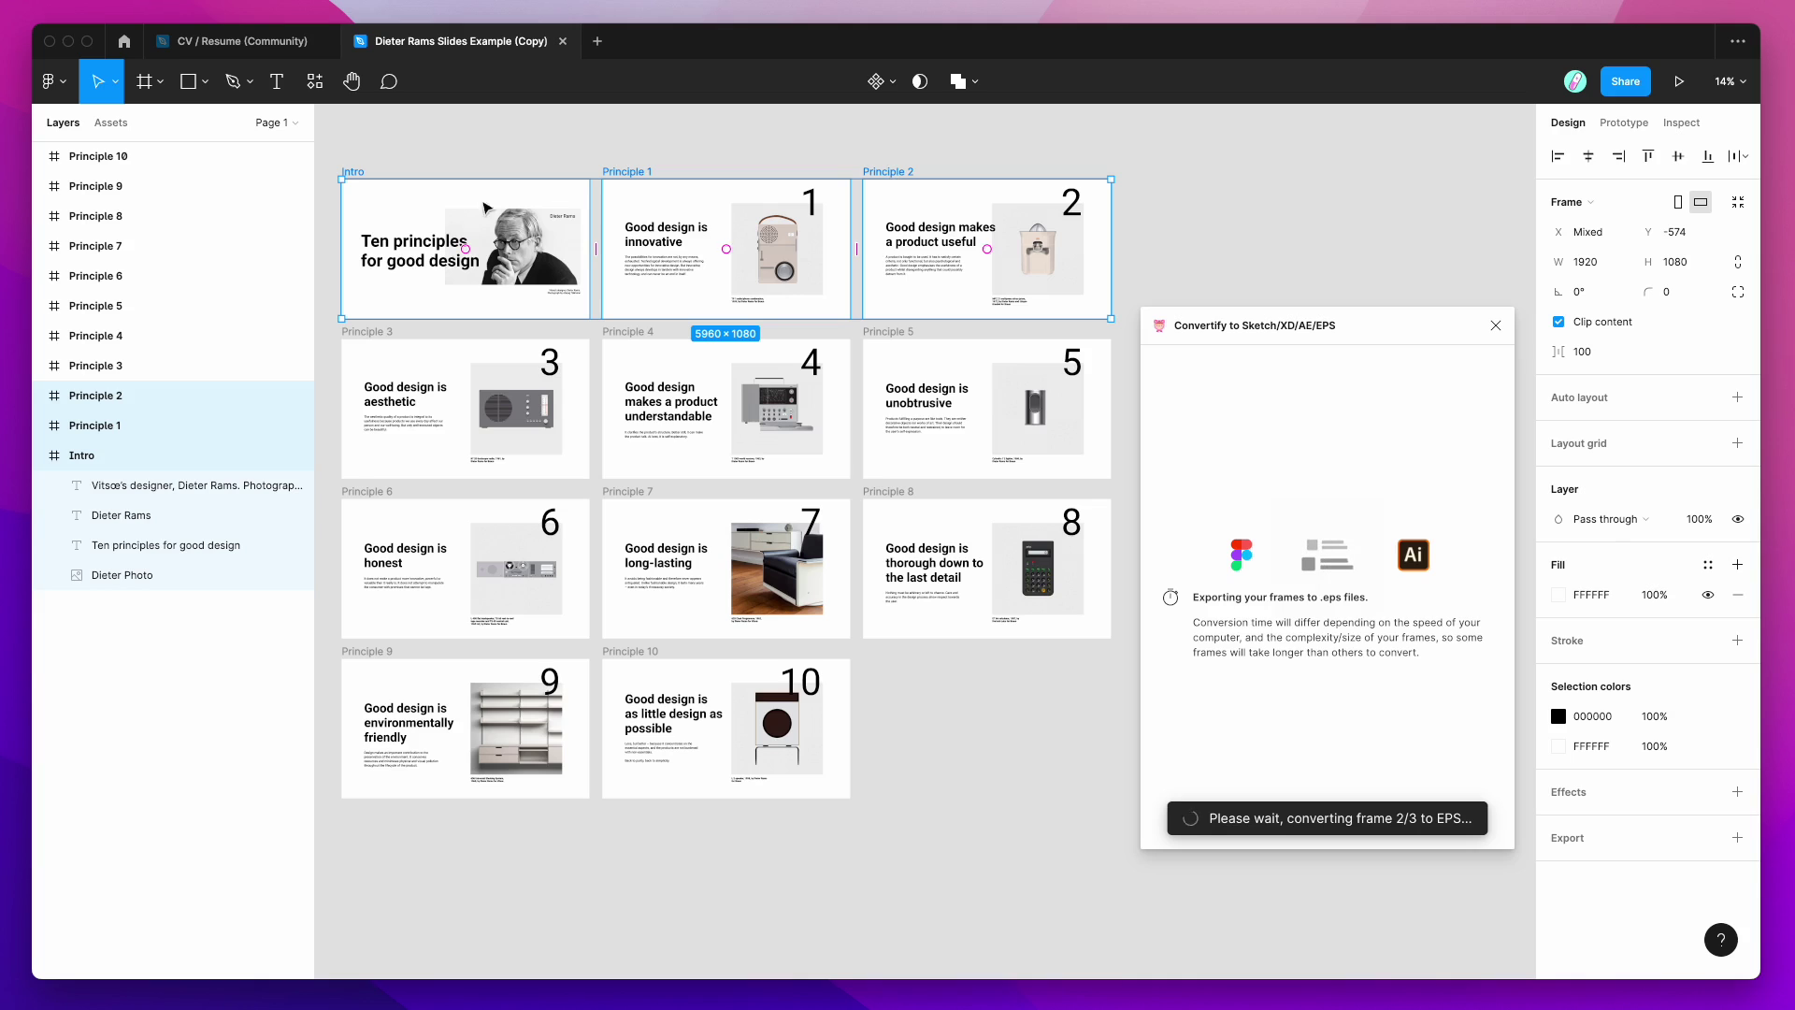
# Deselect the three slides on the canvas while the EPS conversion finishes.
pyautogui.click(950, 160)
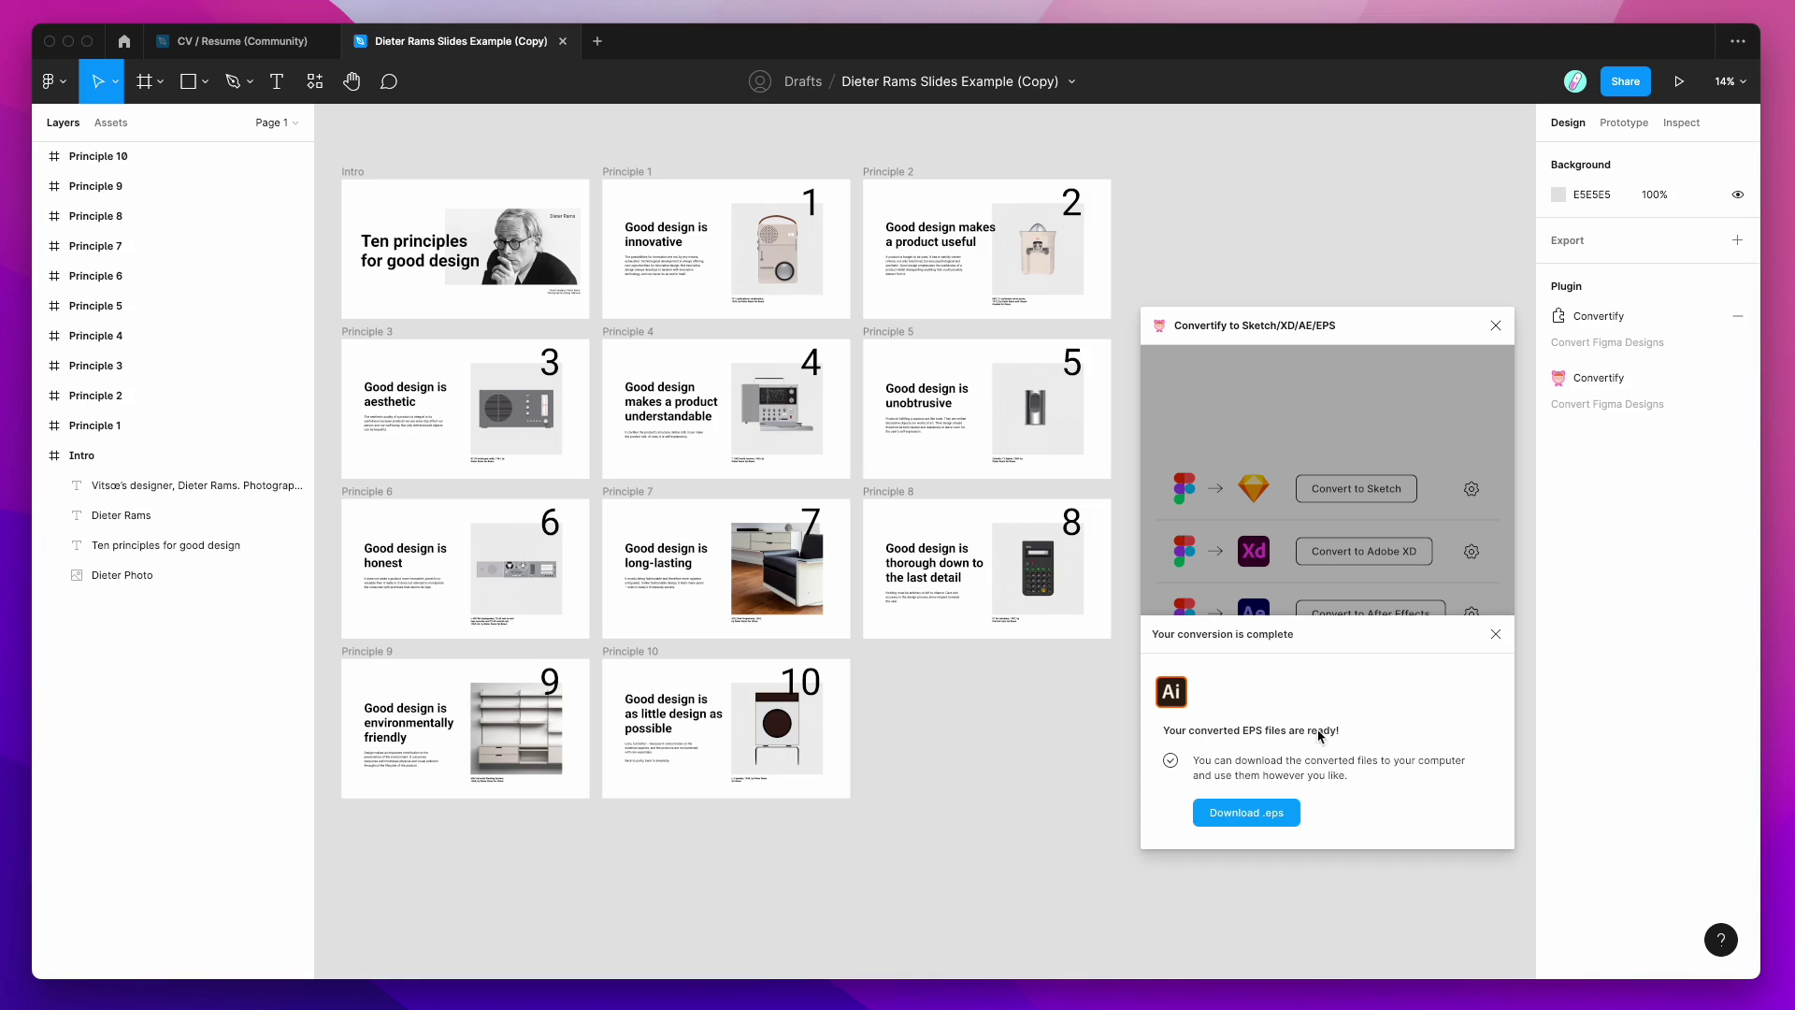
# Download the EPS zip to the Desktop and extract it.
pyautogui.click(1241, 814)
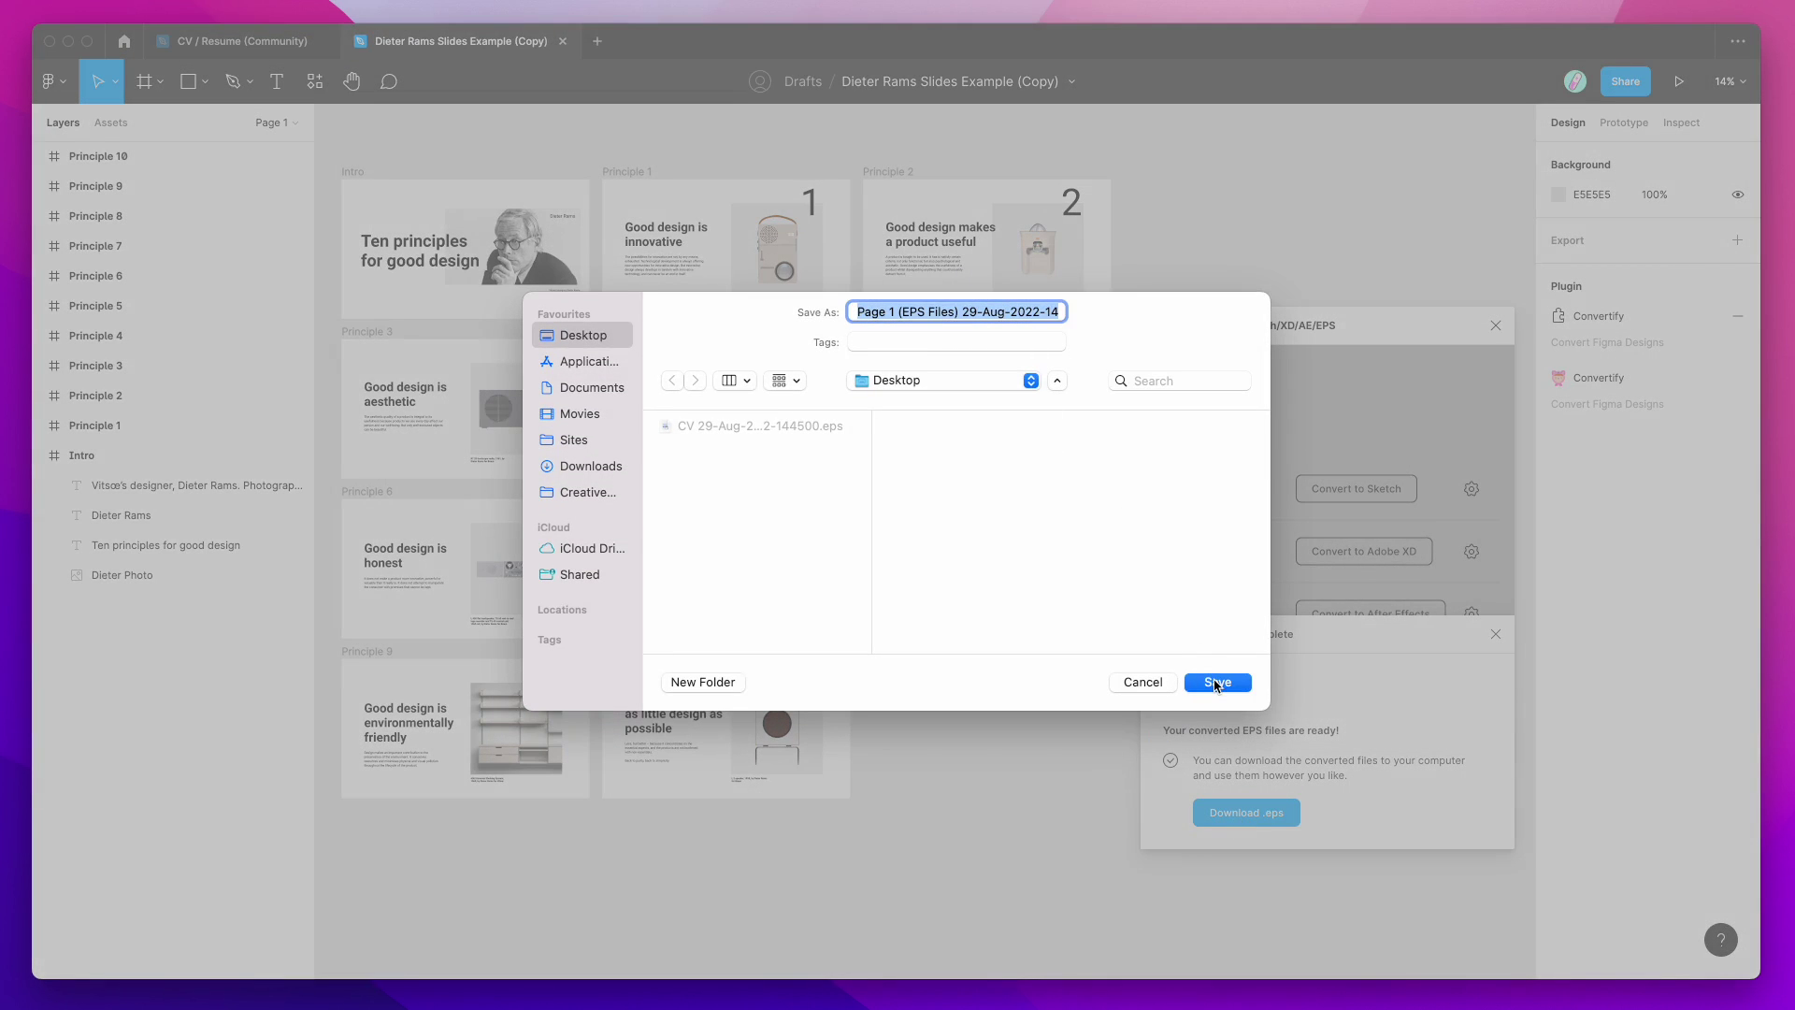
pyautogui.click(1217, 683)
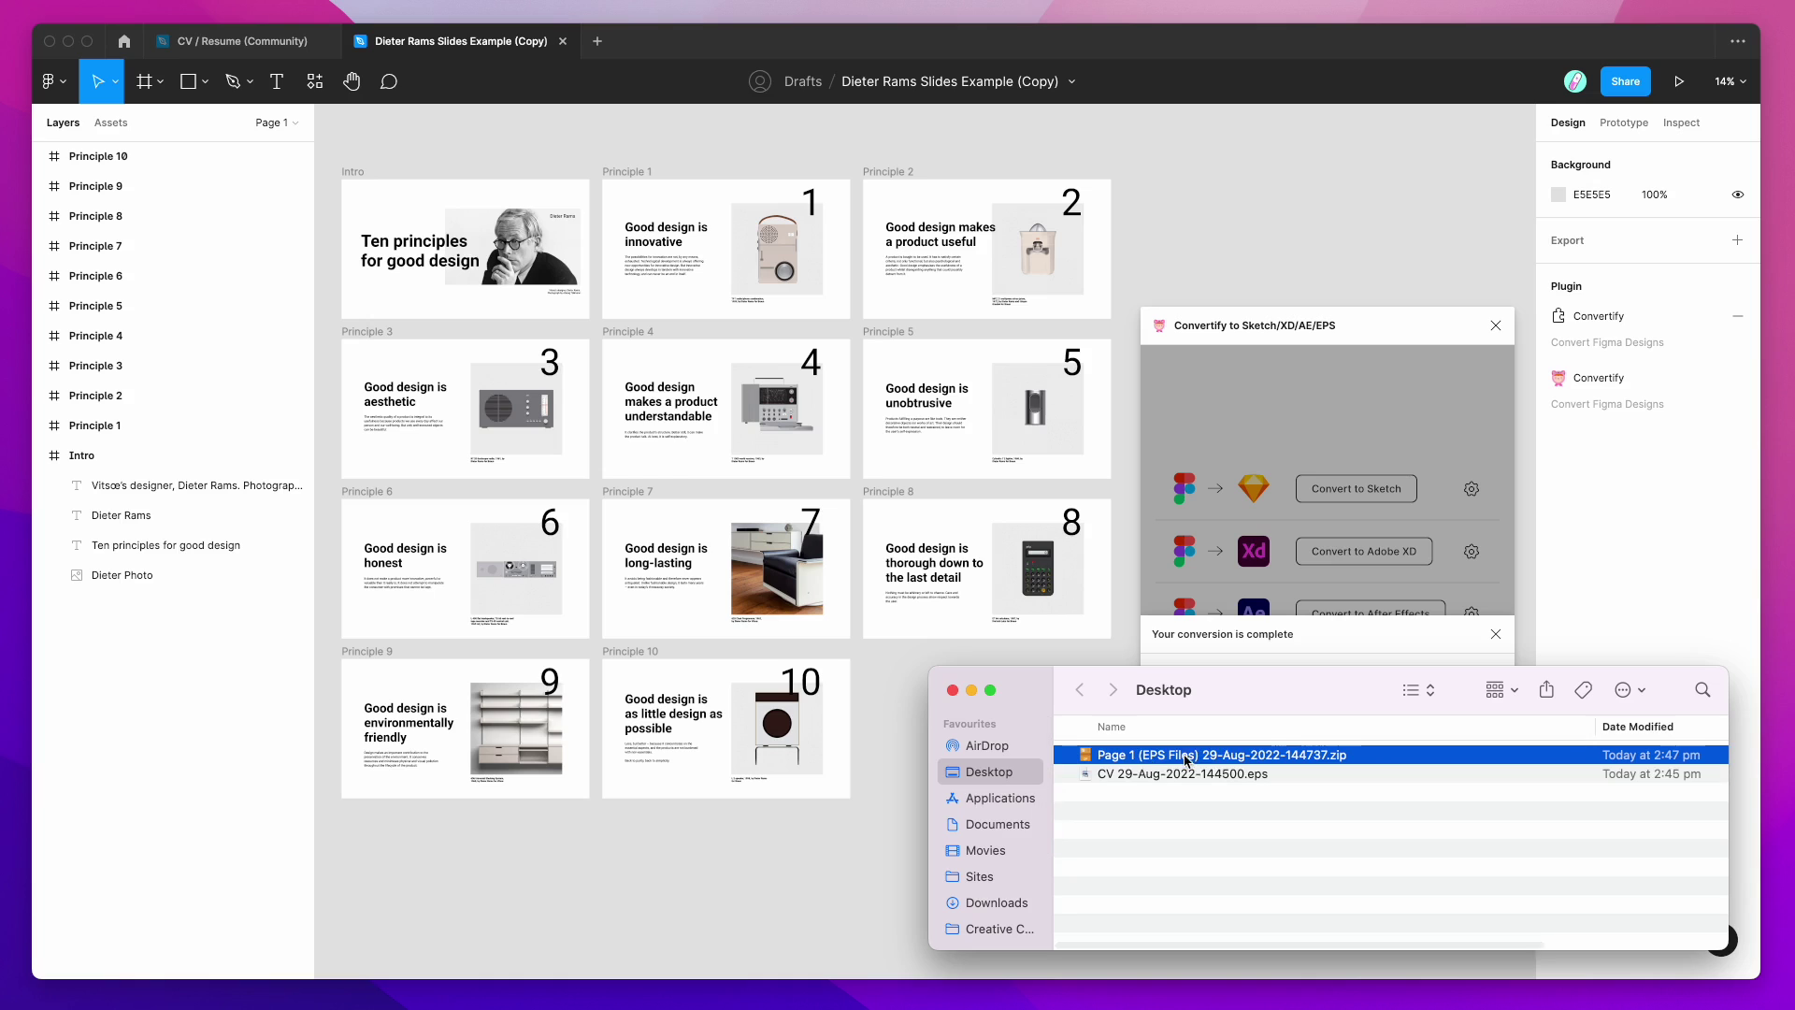
pyautogui.doubleClick(1127, 757)
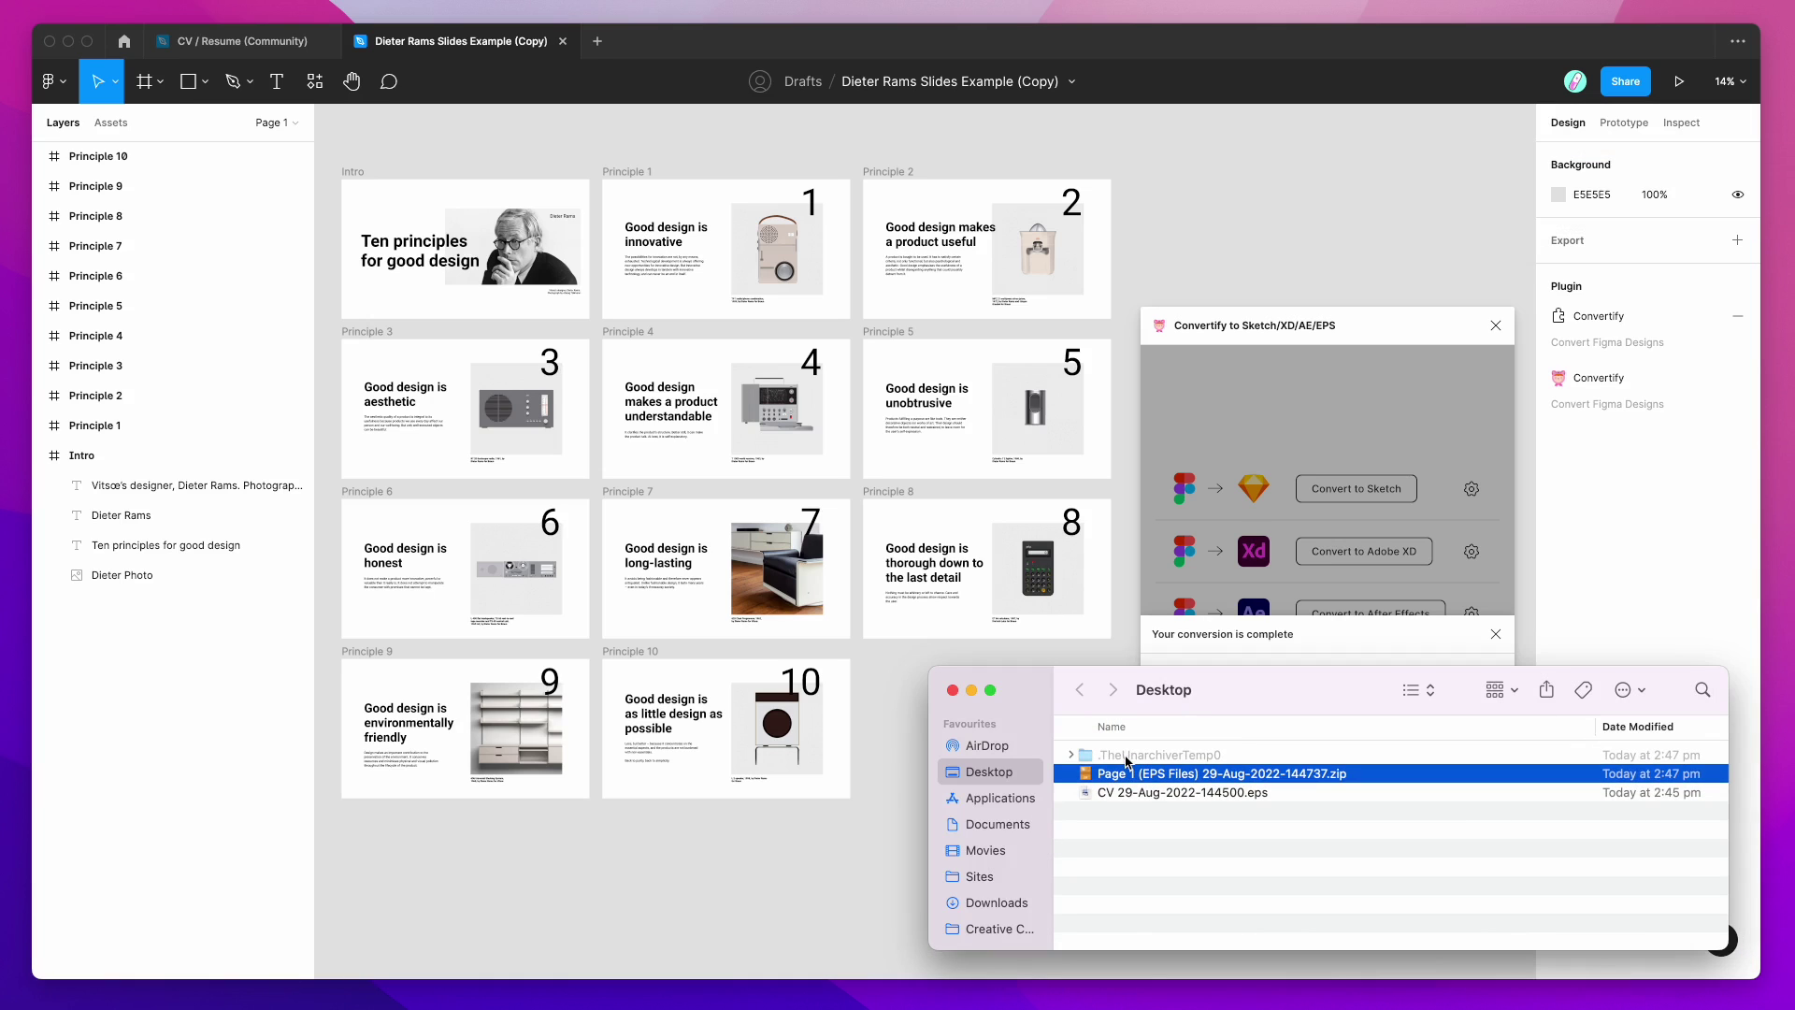
# Open the Page 1 (EPS Files) folder and check Intro.eps, Principle 1.eps and Principle 2.eps.
pyautogui.click(1159, 758)
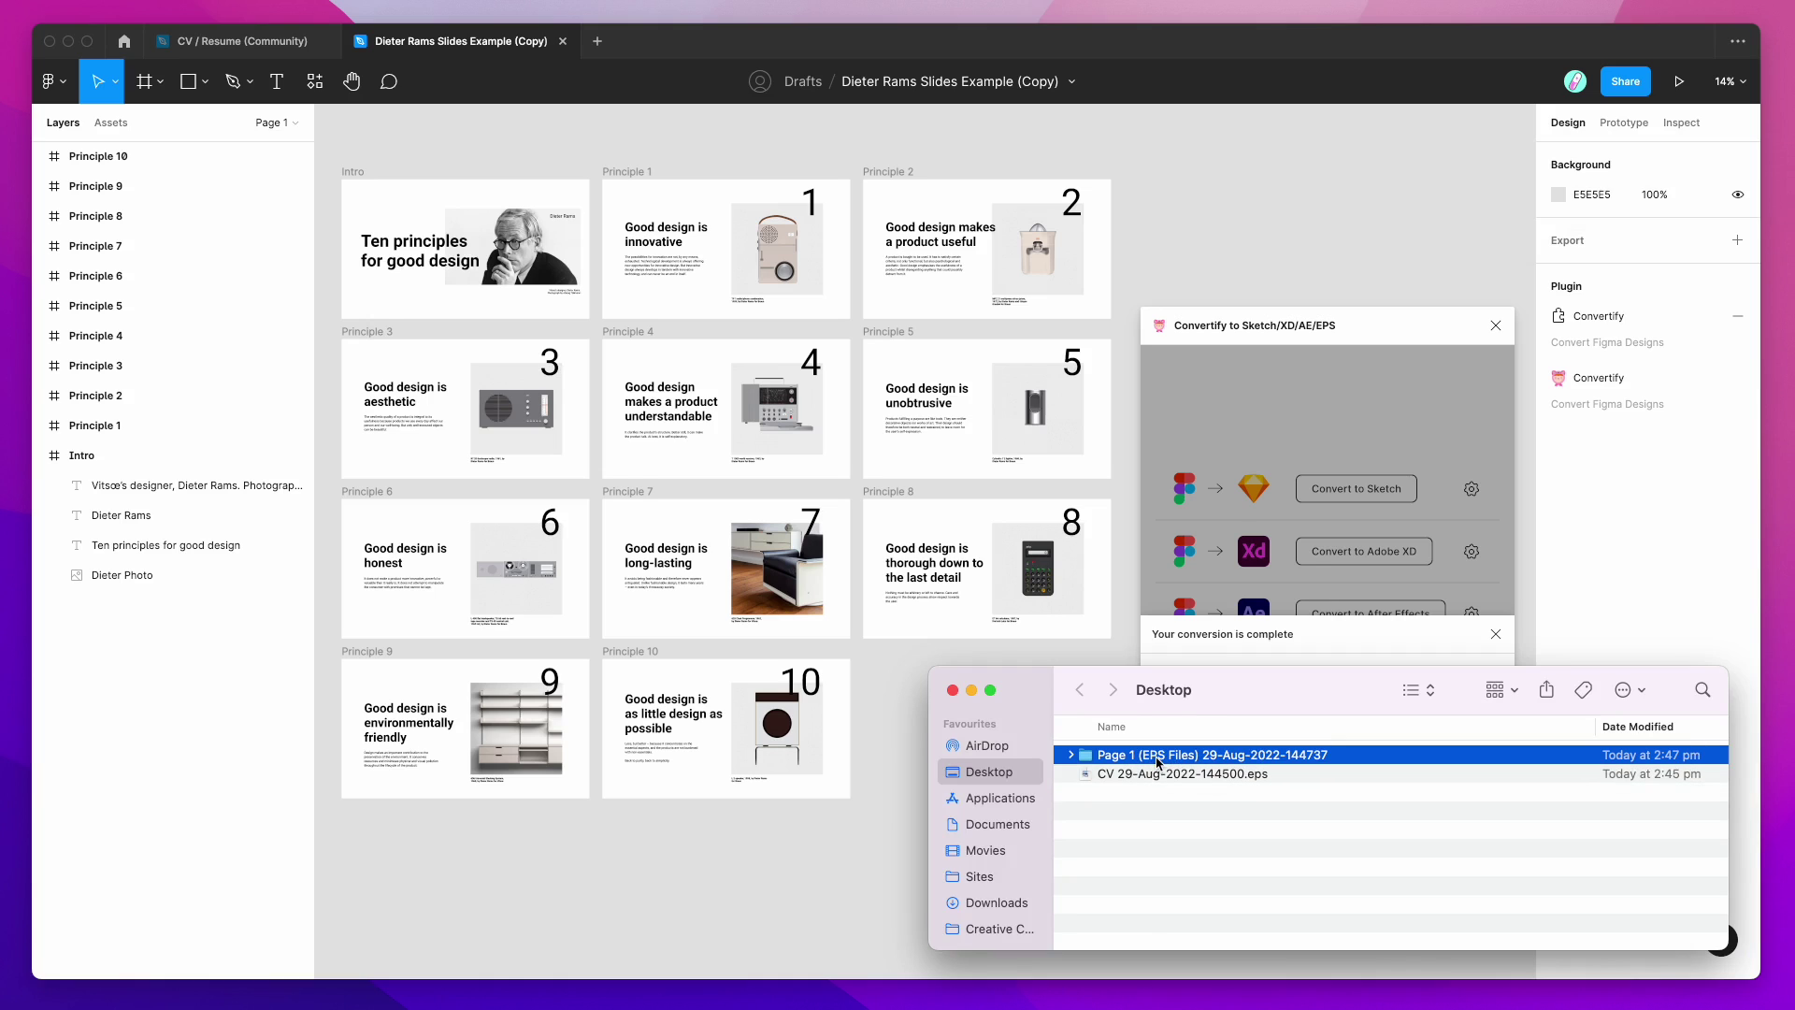
pyautogui.doubleClick(1140, 757)
pyautogui.click(1173, 757)
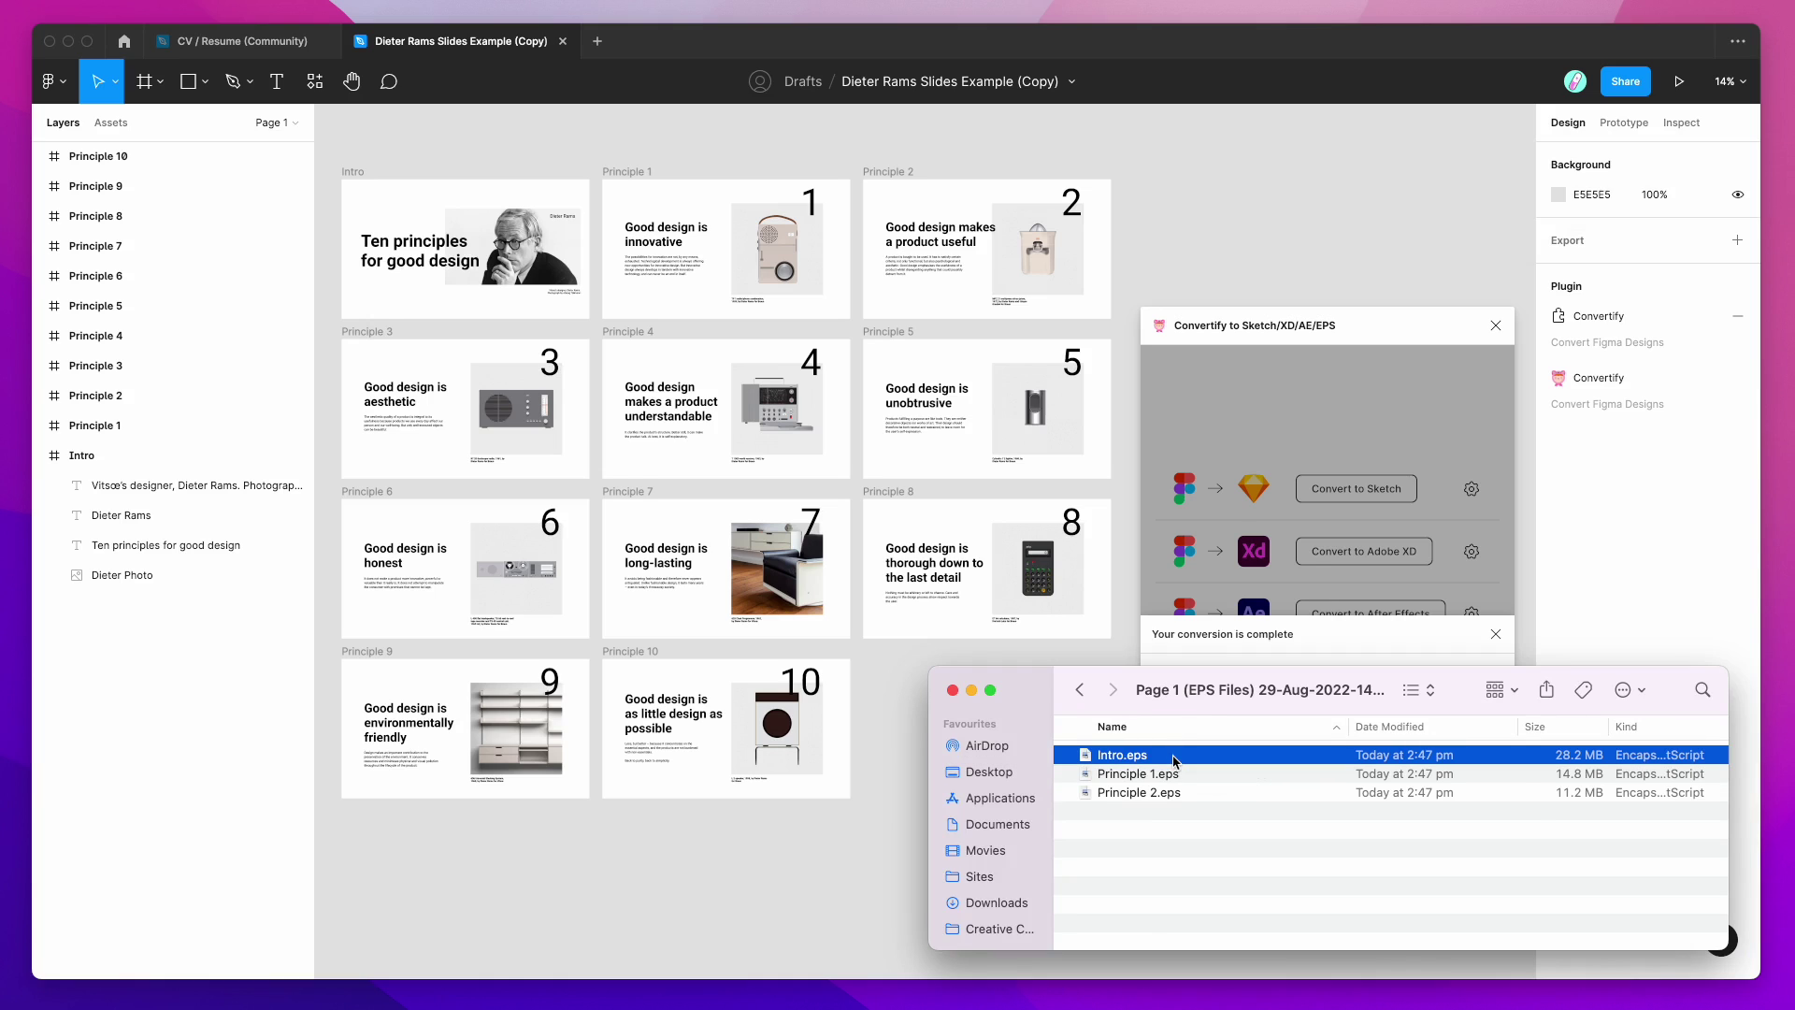
pyautogui.click(1125, 776)
pyautogui.click(1132, 795)
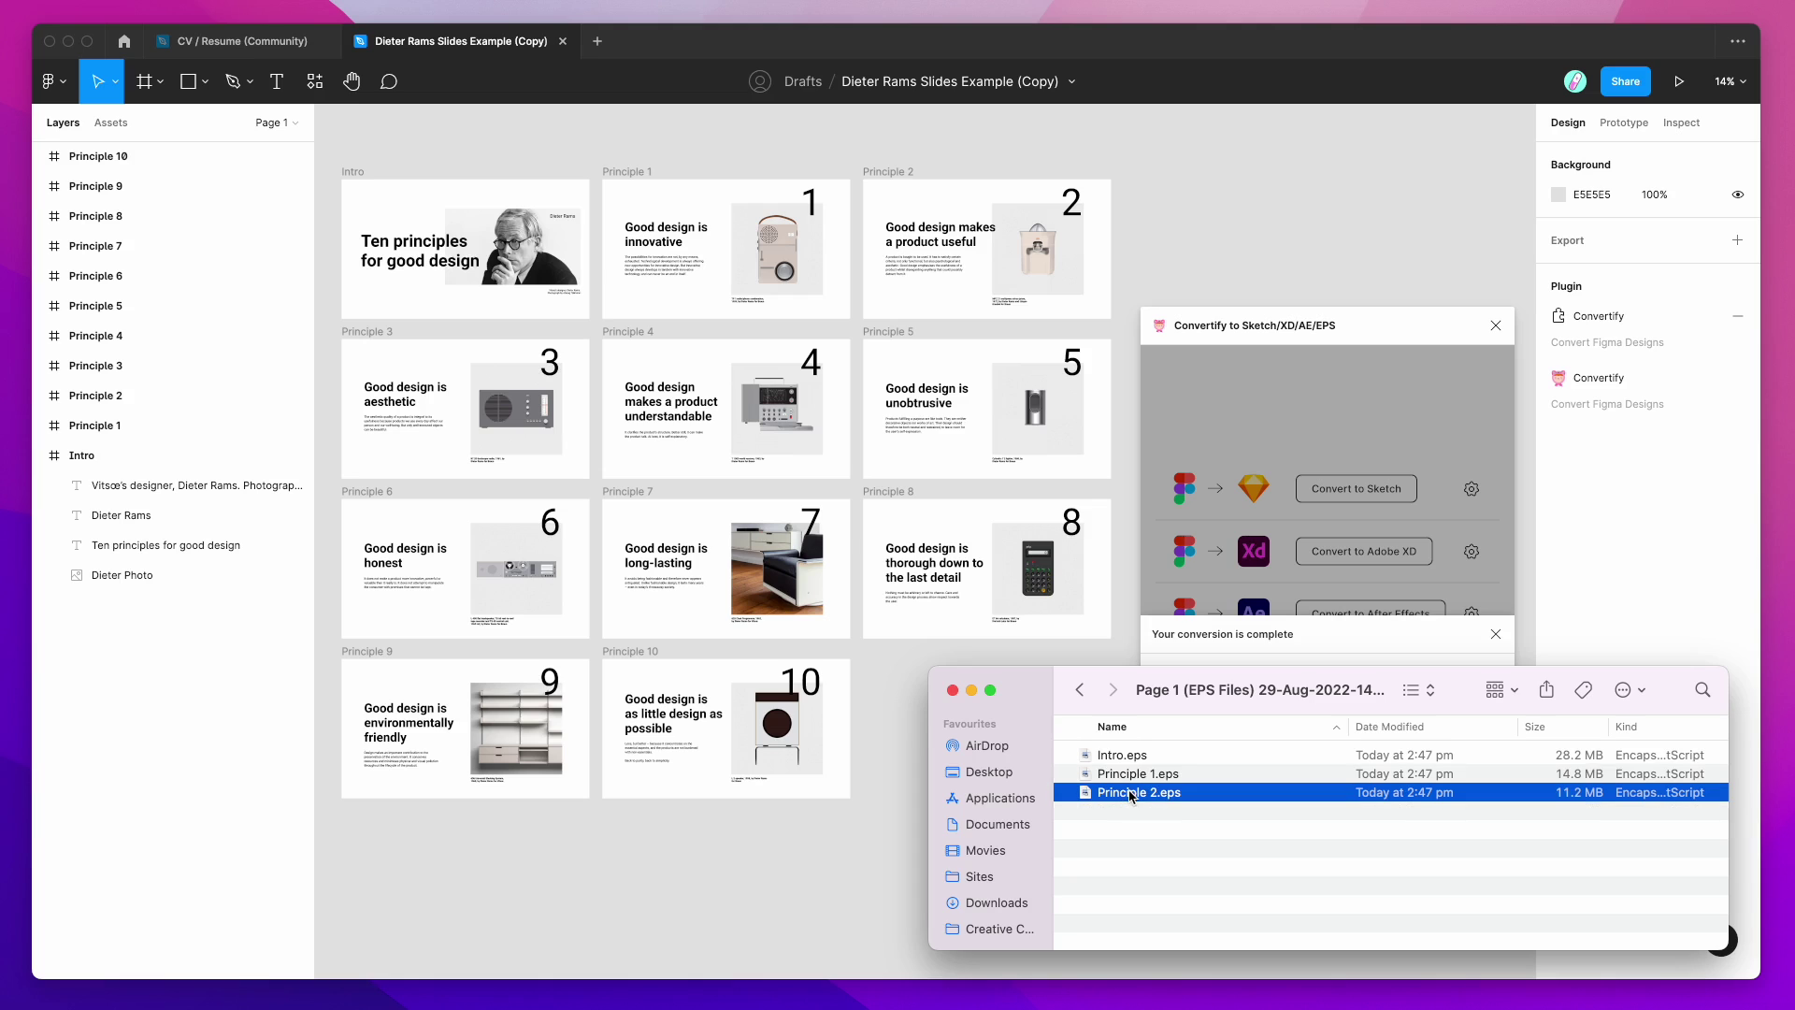
pyautogui.click(1122, 757)
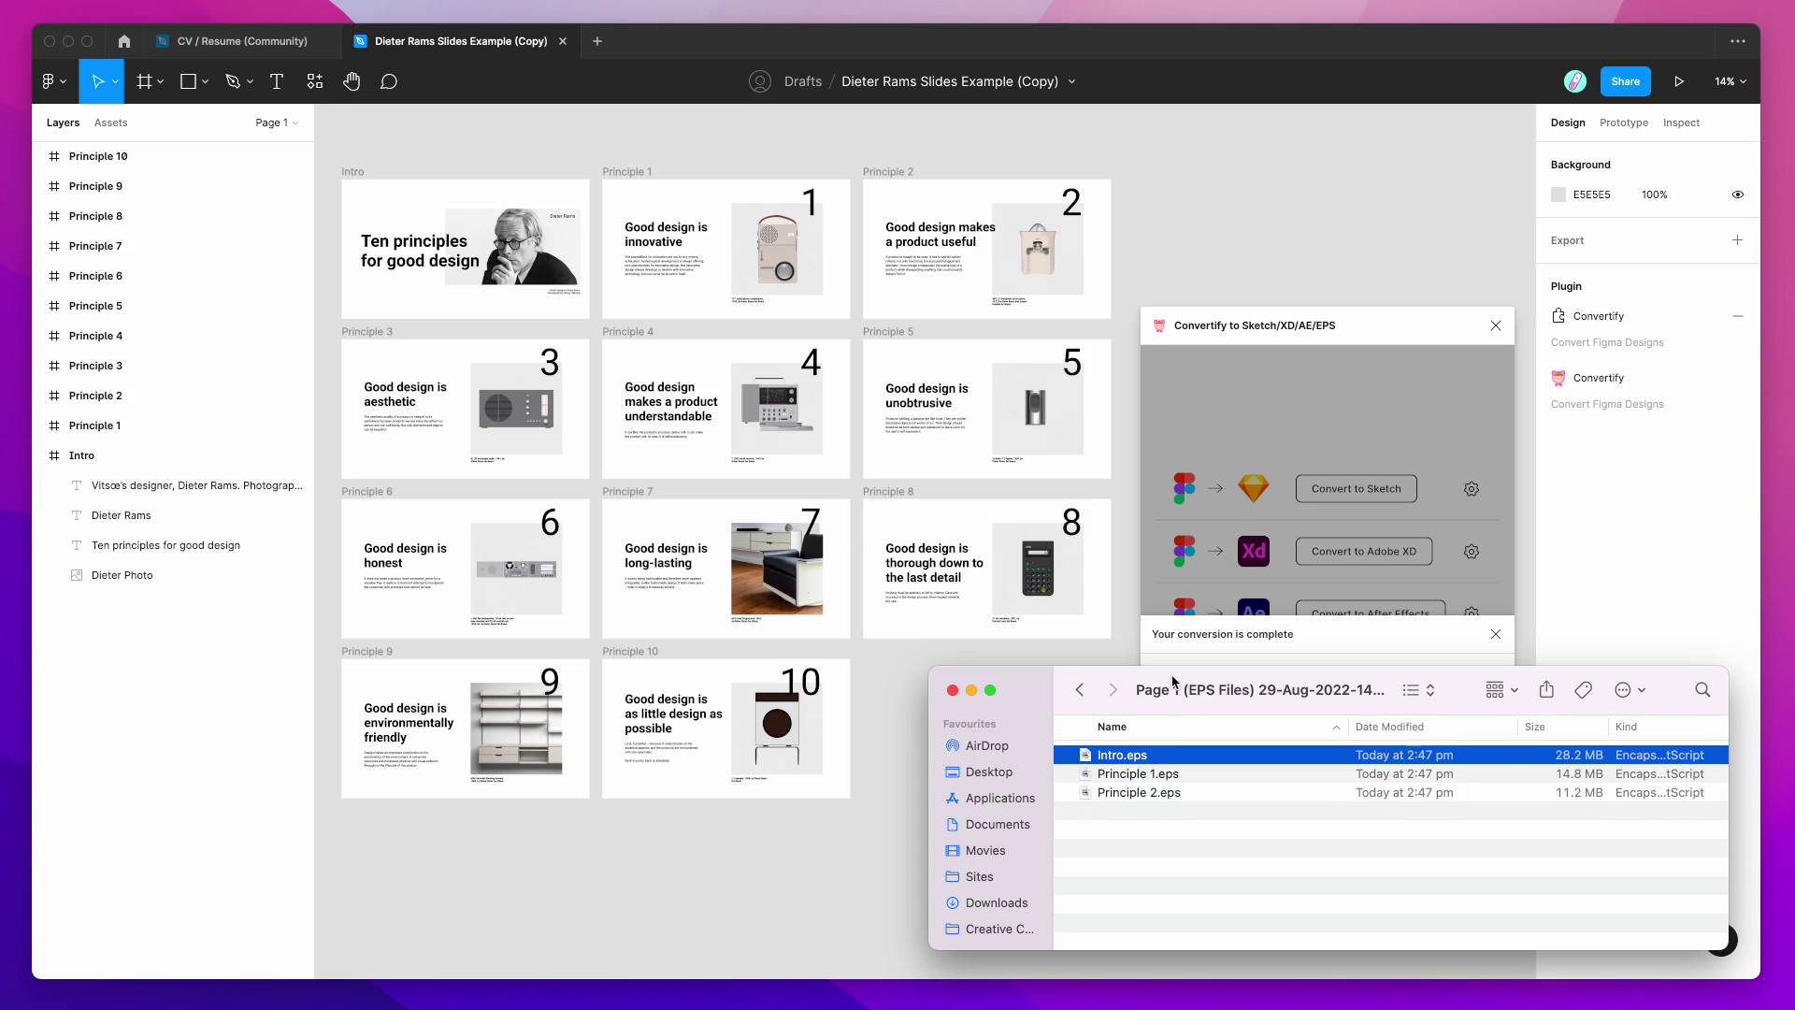
pyautogui.moveTo(1172, 689); pyautogui.dragTo(1115, 689)
# Minimize Finder and clear the slide selection so Convertify's conversion options return.
pyautogui.click(917, 690)
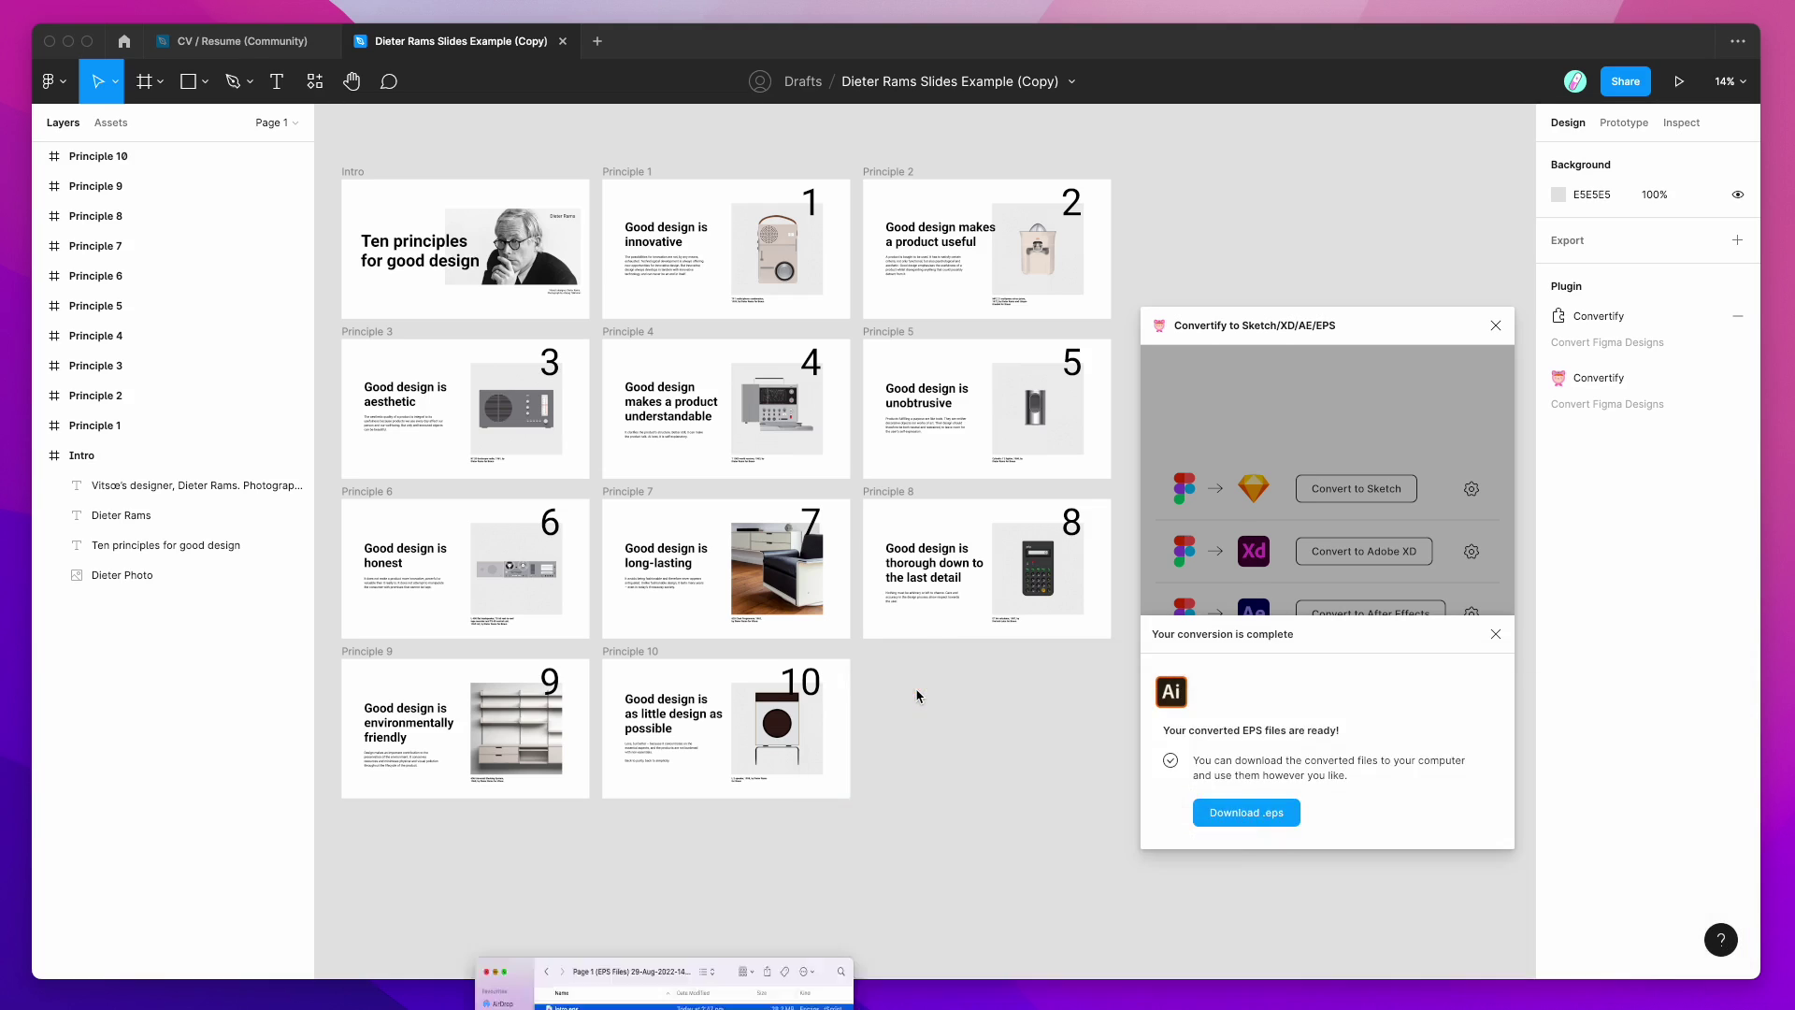
pyautogui.scroll(1, 789, 306)
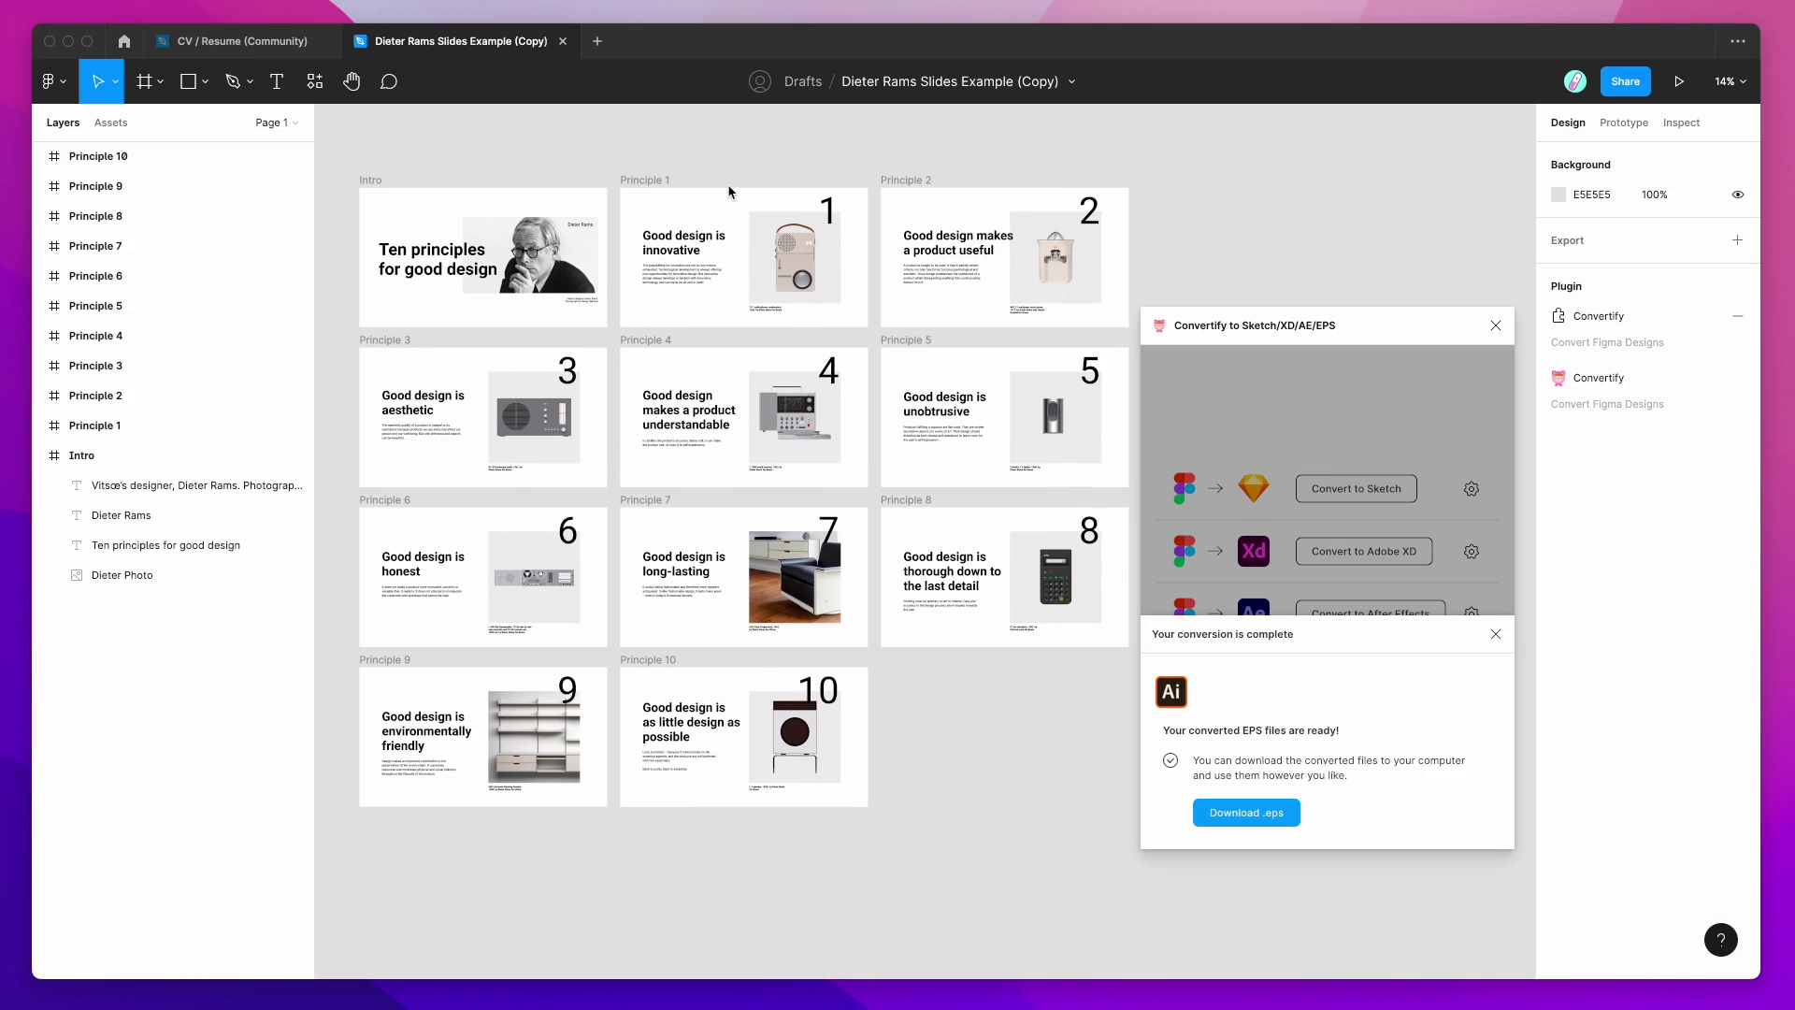
pyautogui.hscroll(1, 729, 192)
pyautogui.click(632, 183)
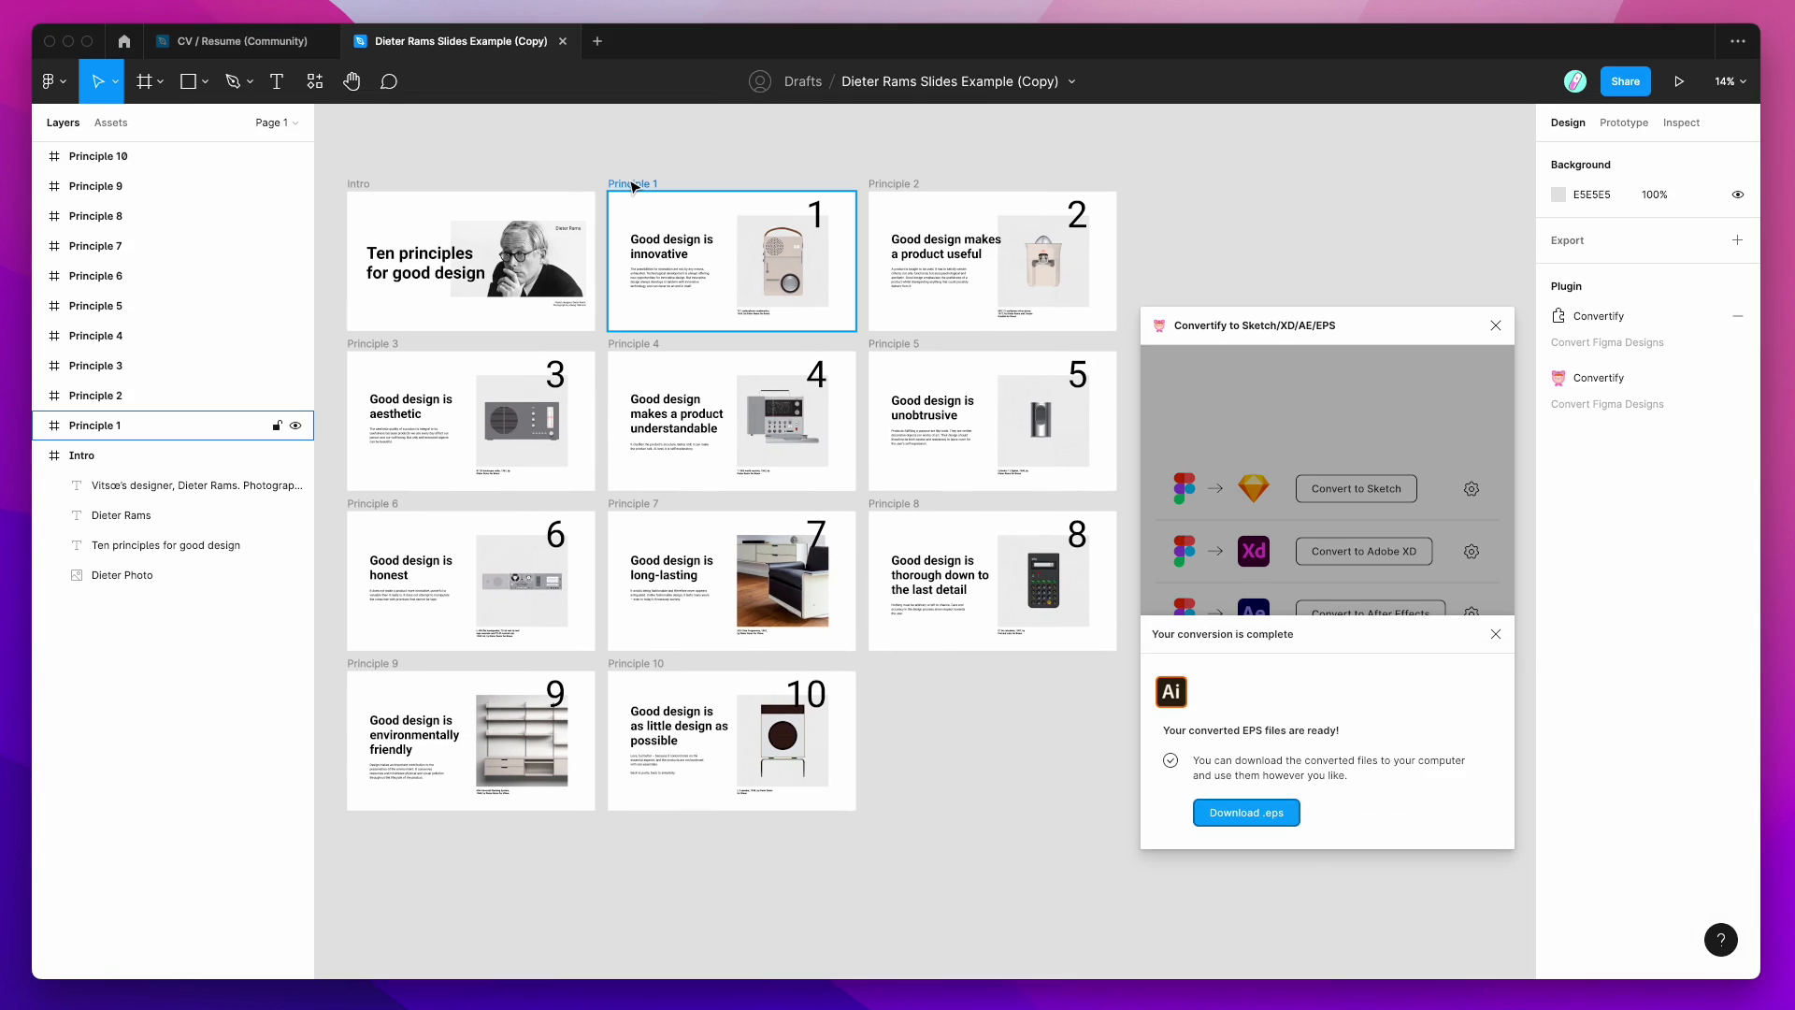
pyautogui.click(613, 165)
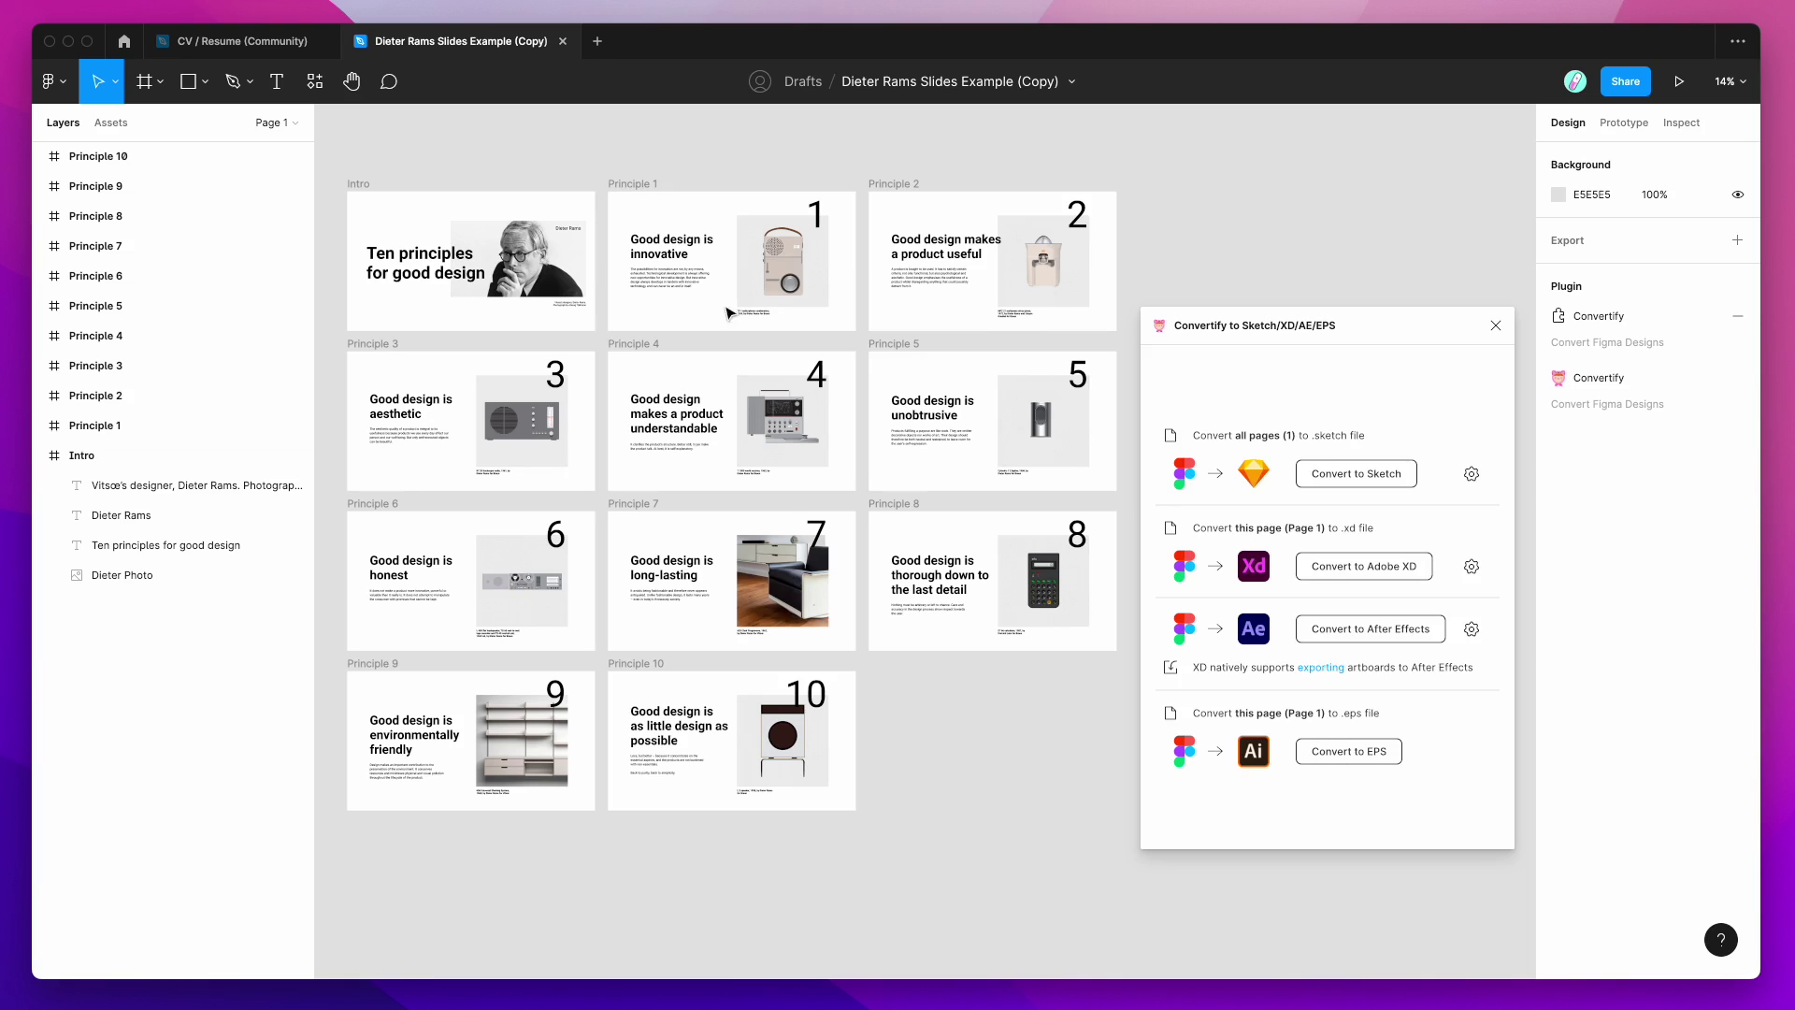
pyautogui.moveTo(330, 151); pyautogui.dragTo(1134, 834)
pyautogui.click(1134, 834)
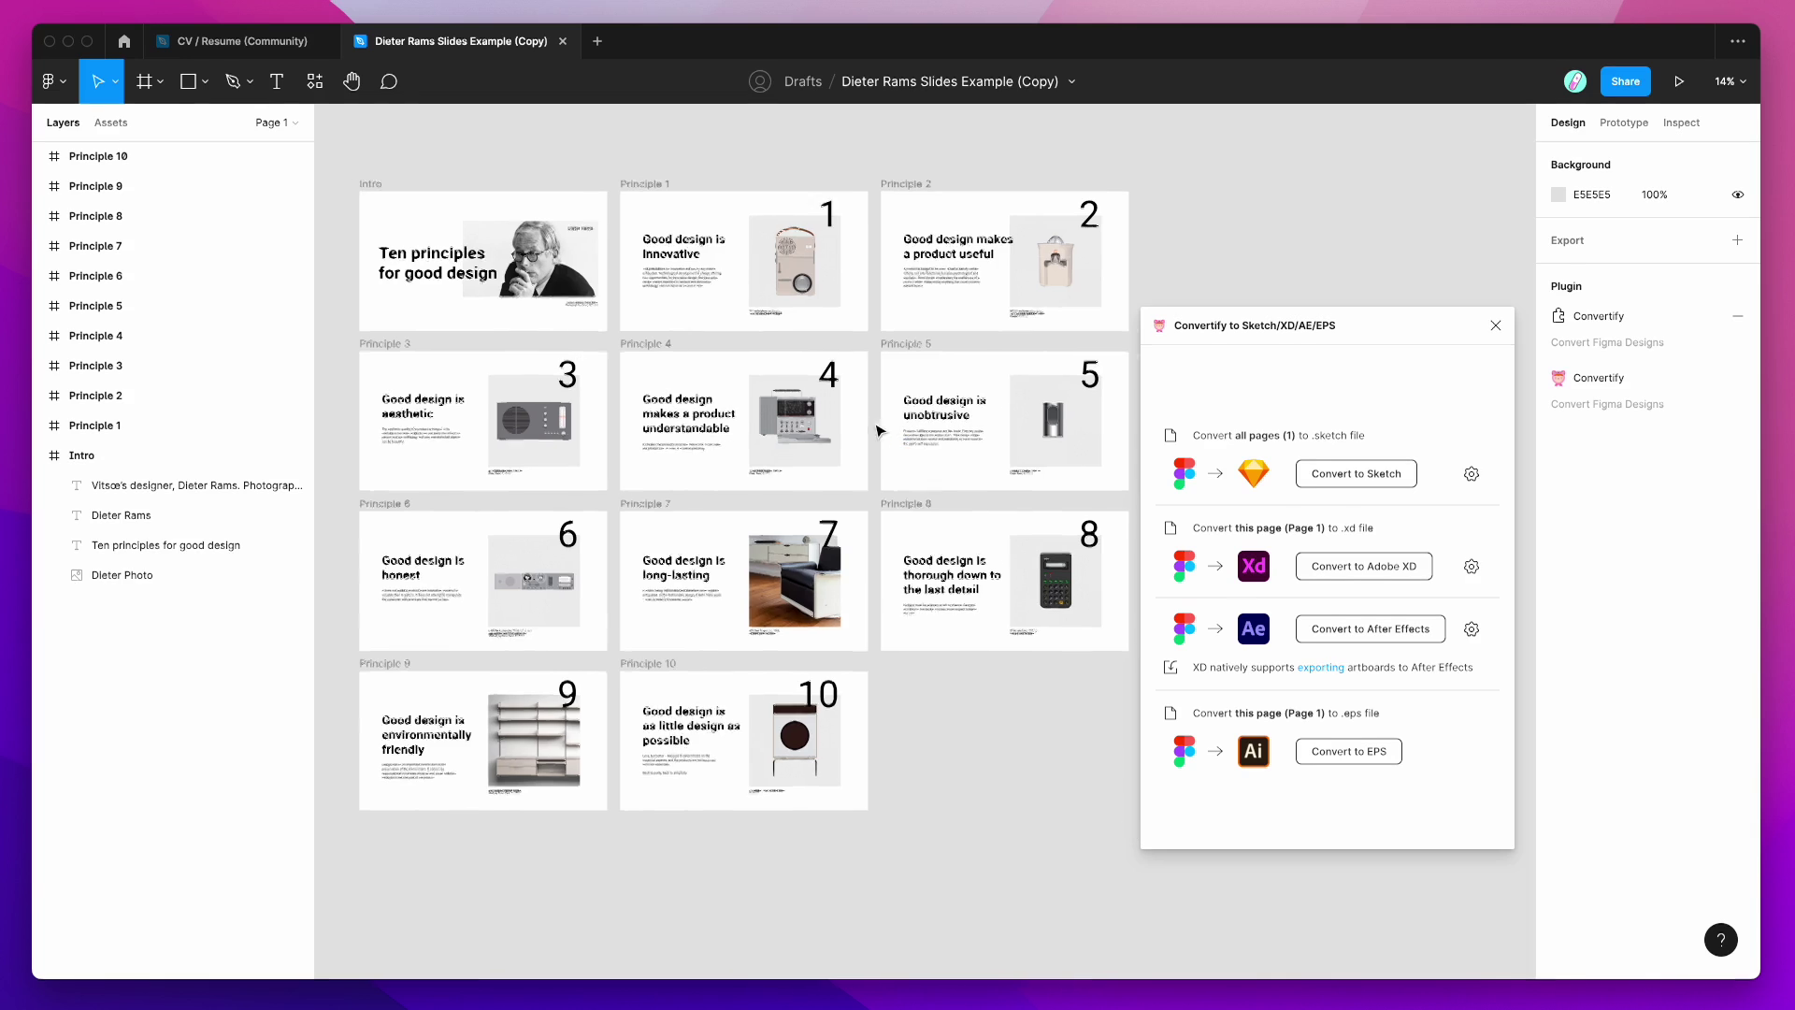
pyautogui.scroll(2, 842, 393)
pyautogui.scroll(-1, 857, 319)
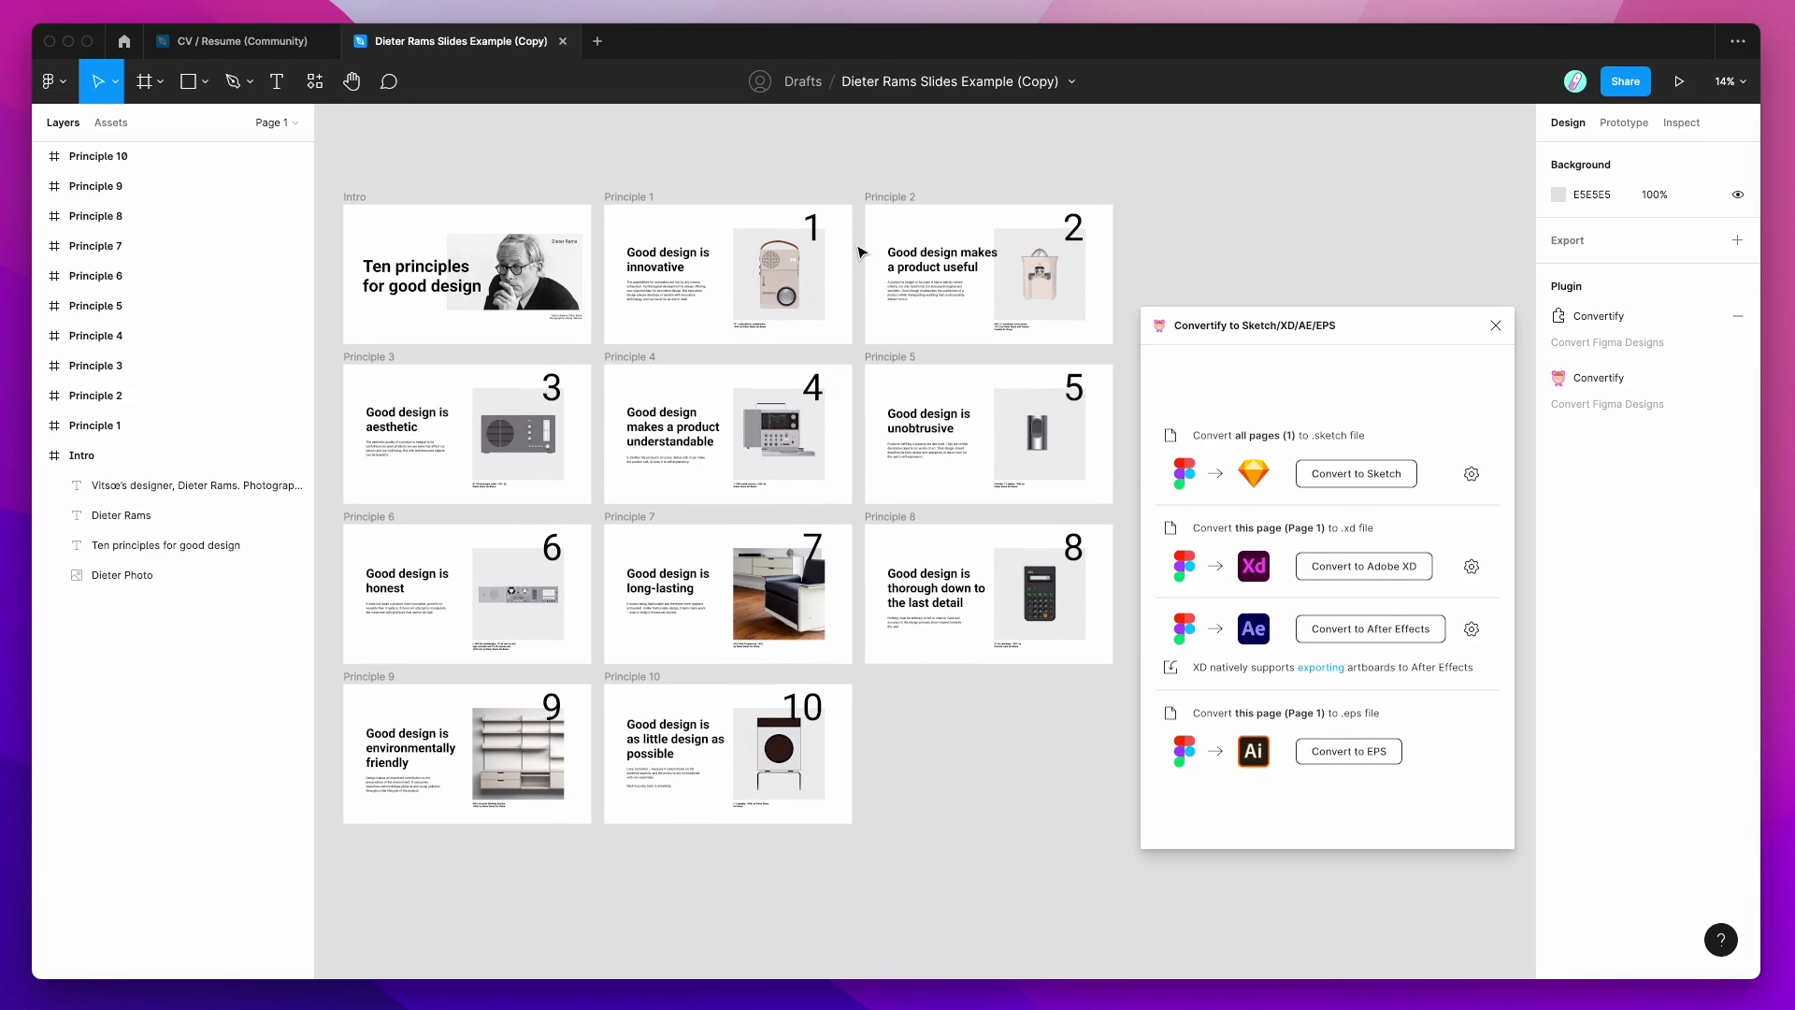
# Select the Principle 3 and Principle 7 slide frames.
pyautogui.click(98, 217)
pyautogui.click(103, 251)
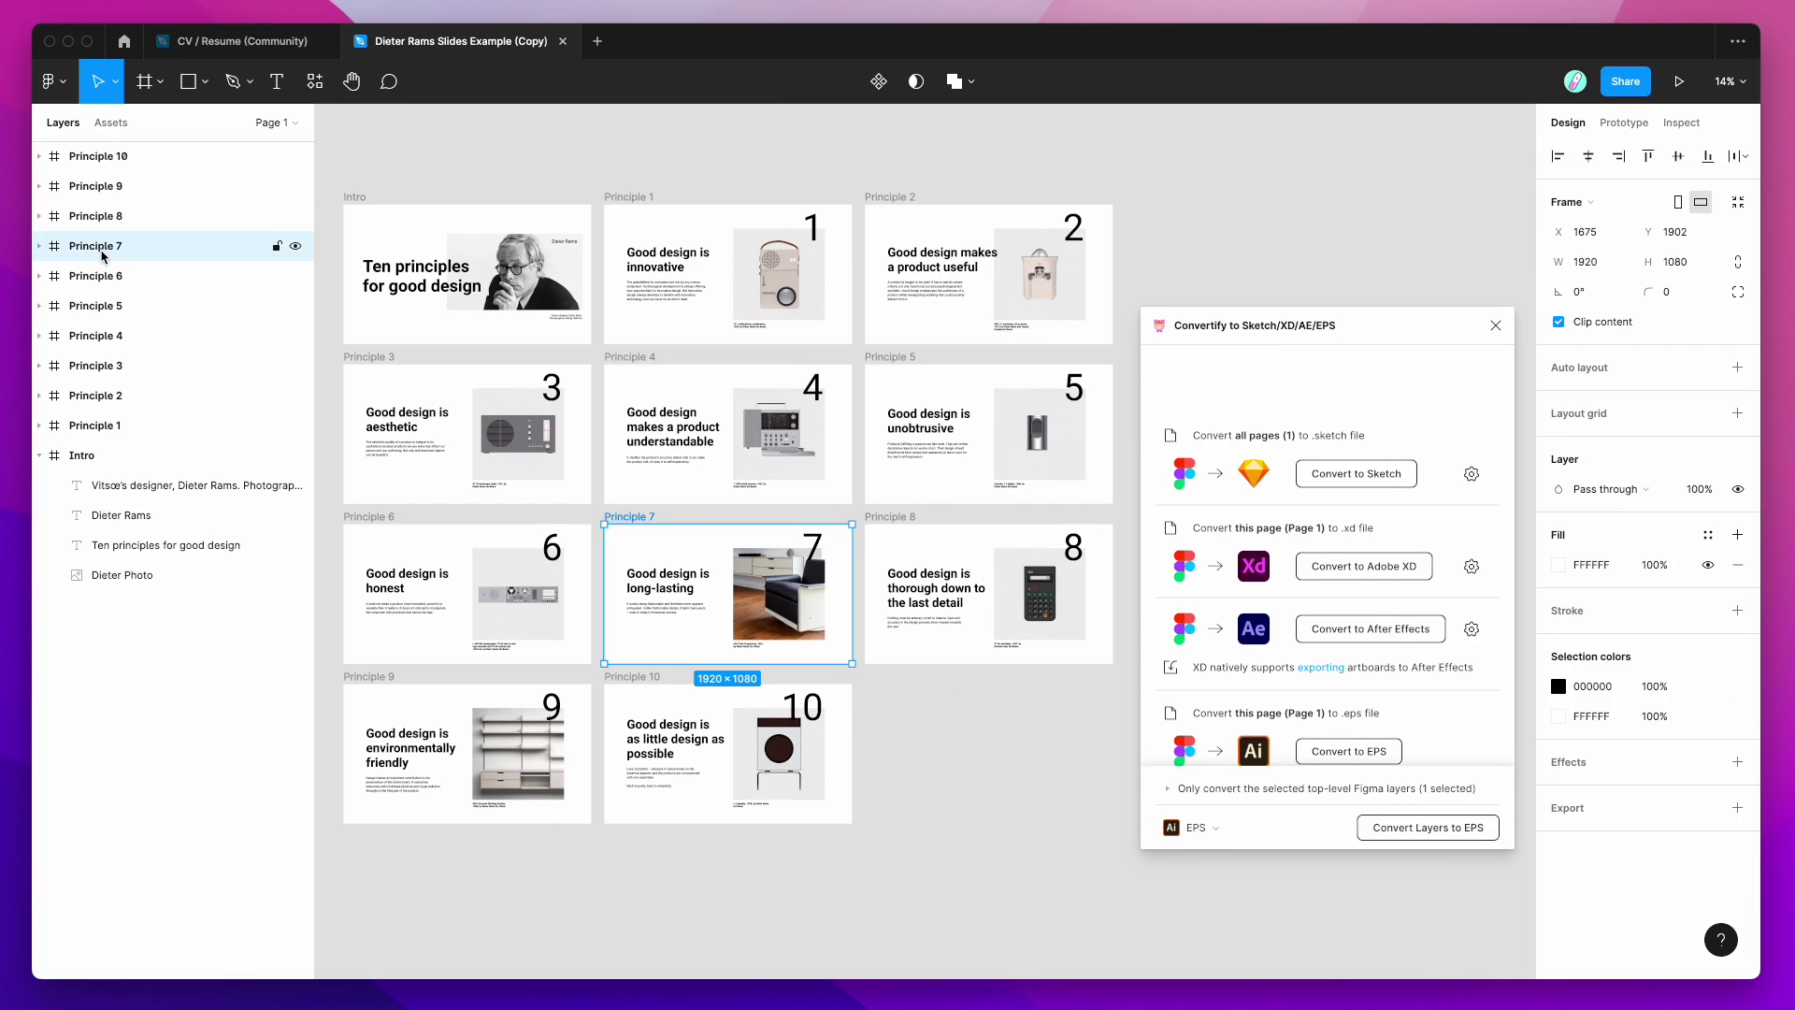
pyautogui.click(379, 356)
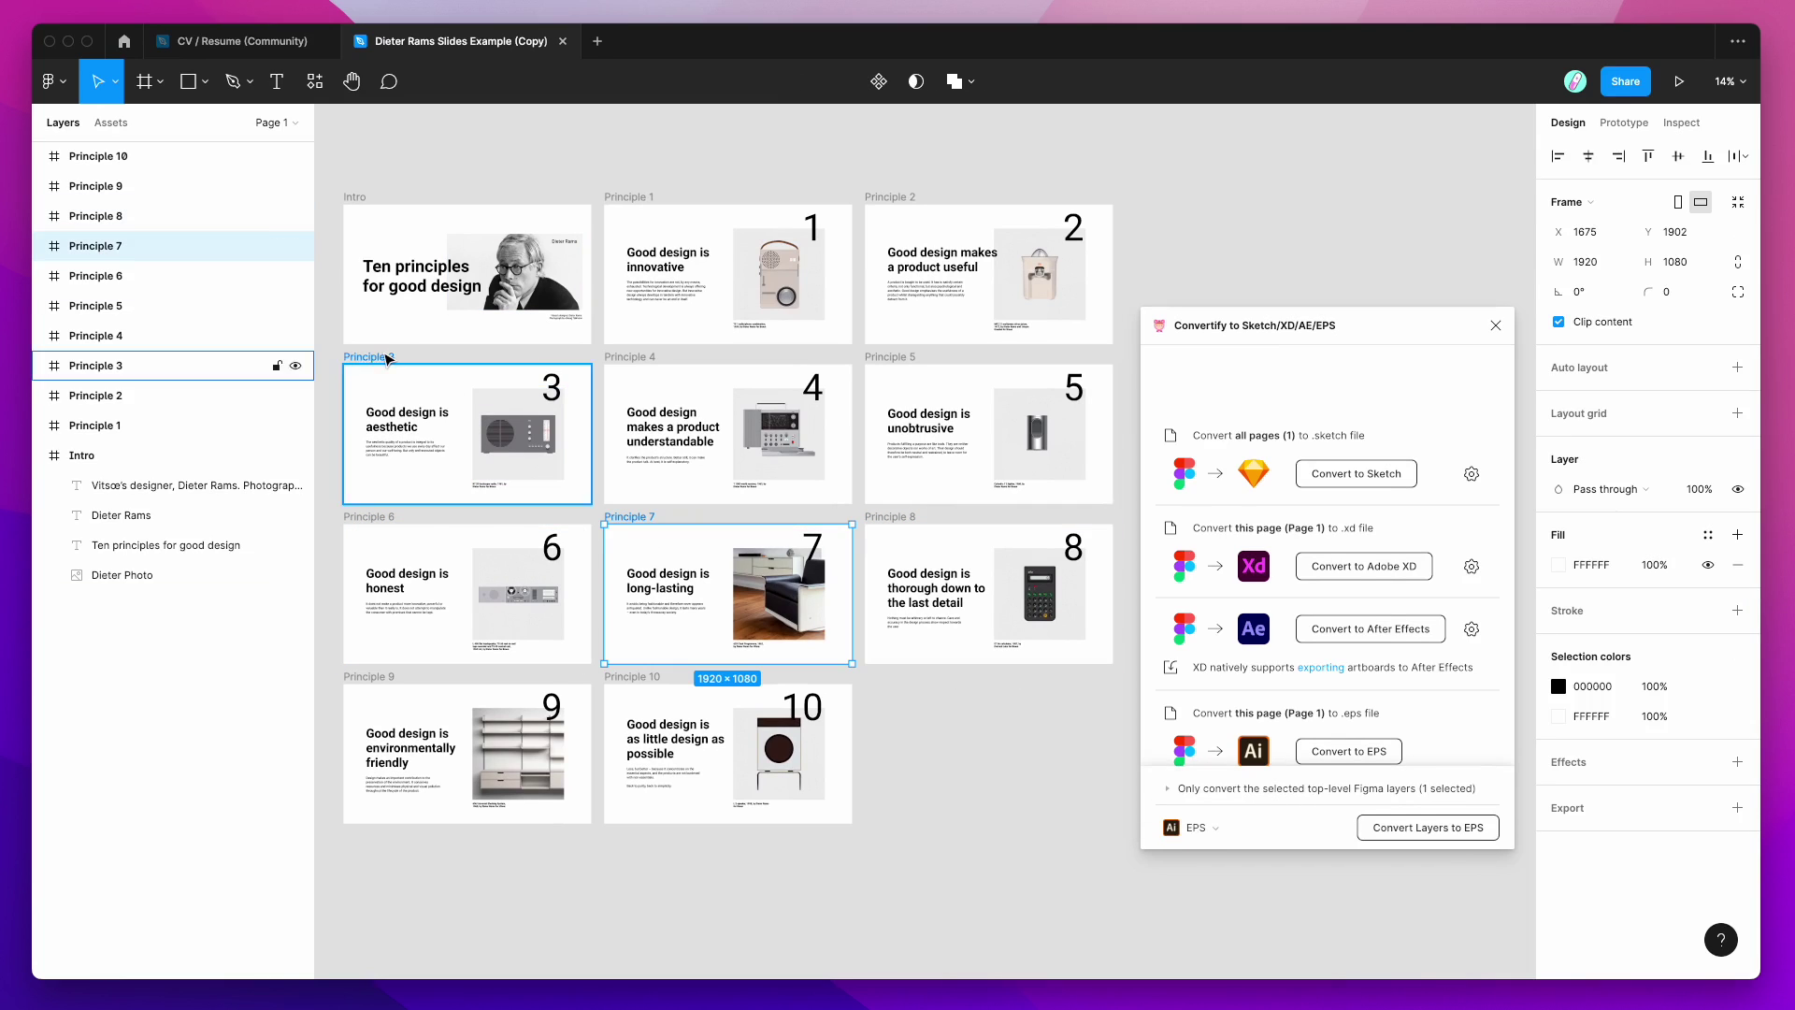
pyautogui.keyDown('shift'); pyautogui.click(635, 517); pyautogui.keyUp('shift')
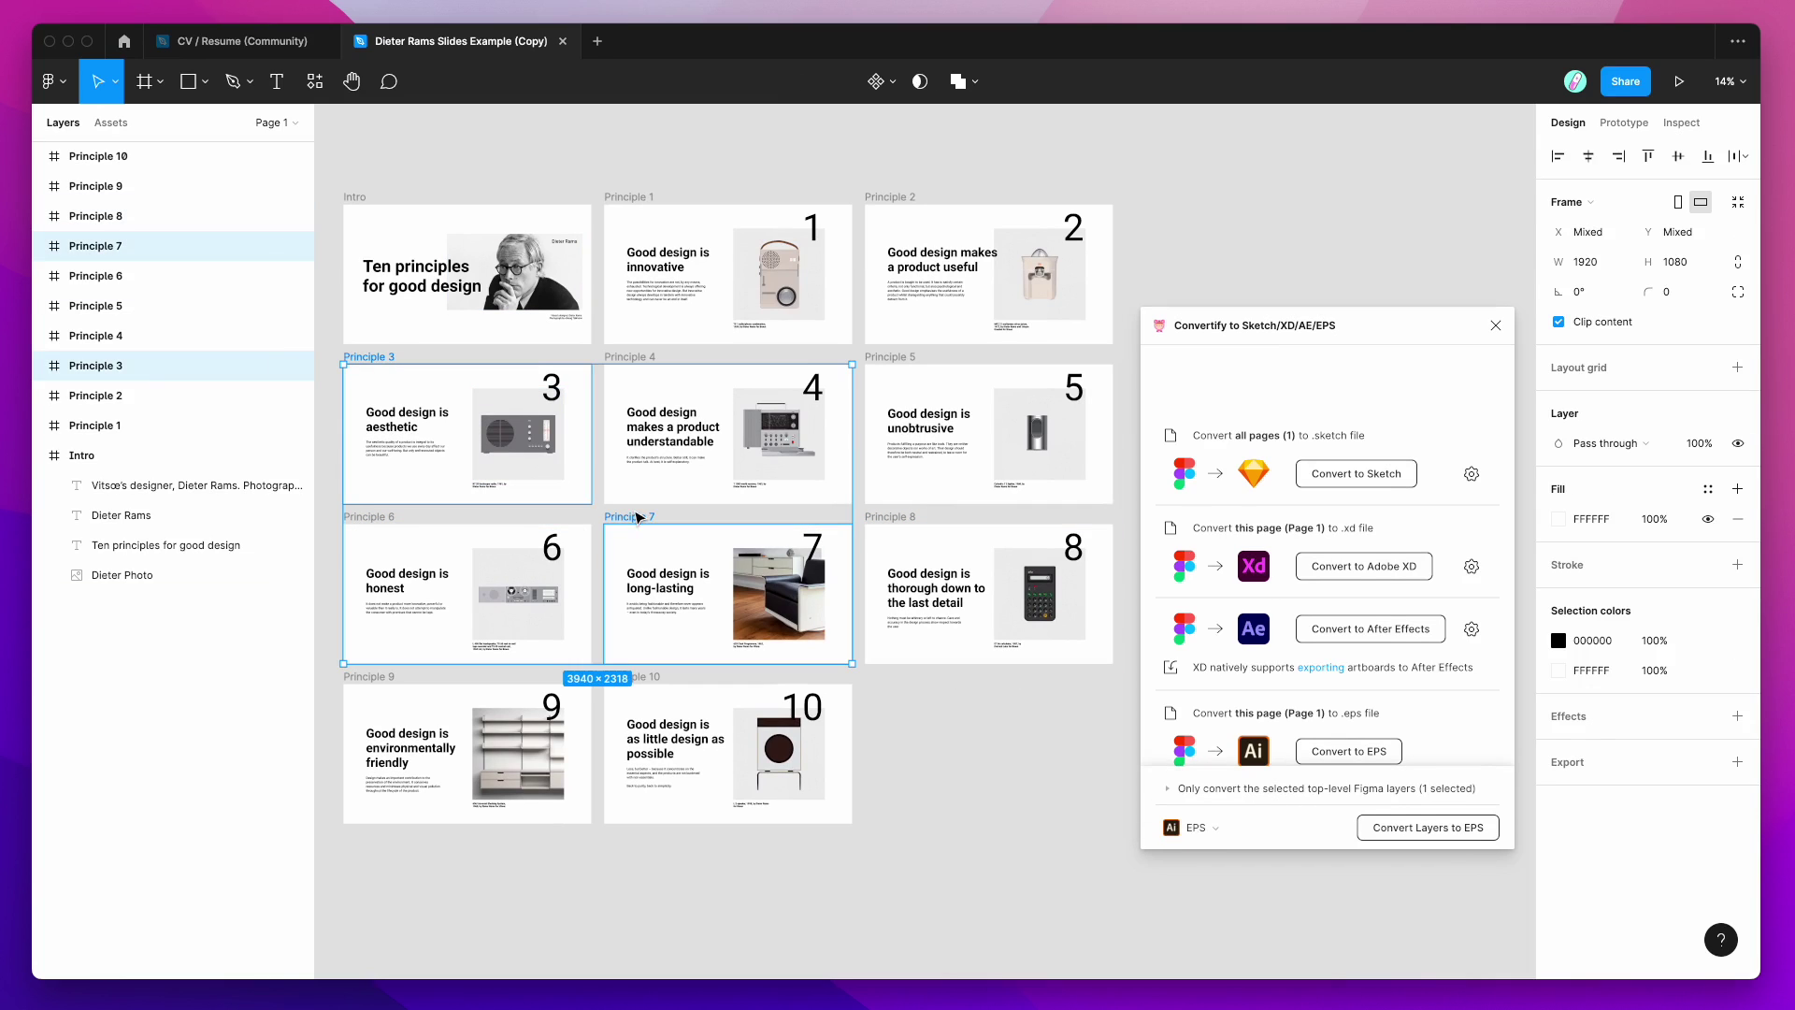
# Convert the two selected slides to EPS, then move the Convertify window up.
pyautogui.click(1220, 834)
pyautogui.click(1225, 793)
pyautogui.click(1407, 835)
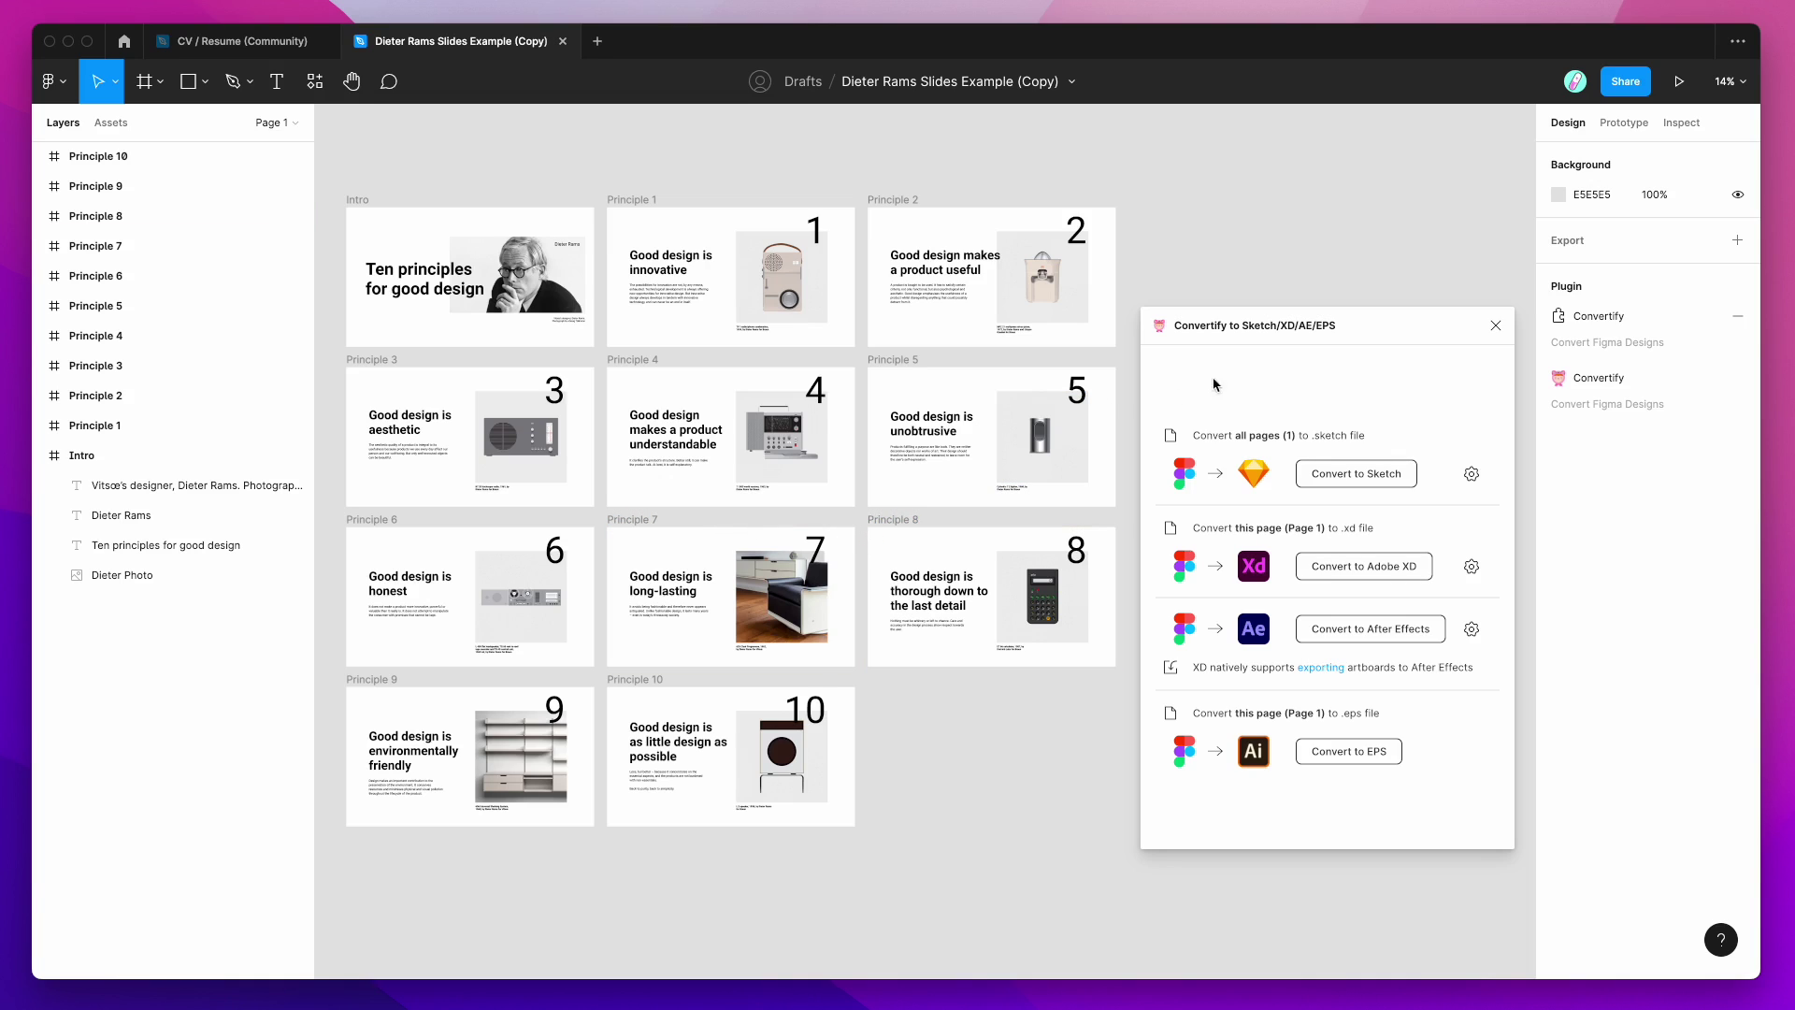
pyautogui.moveTo(1248, 334); pyautogui.dragTo(1249, 187)
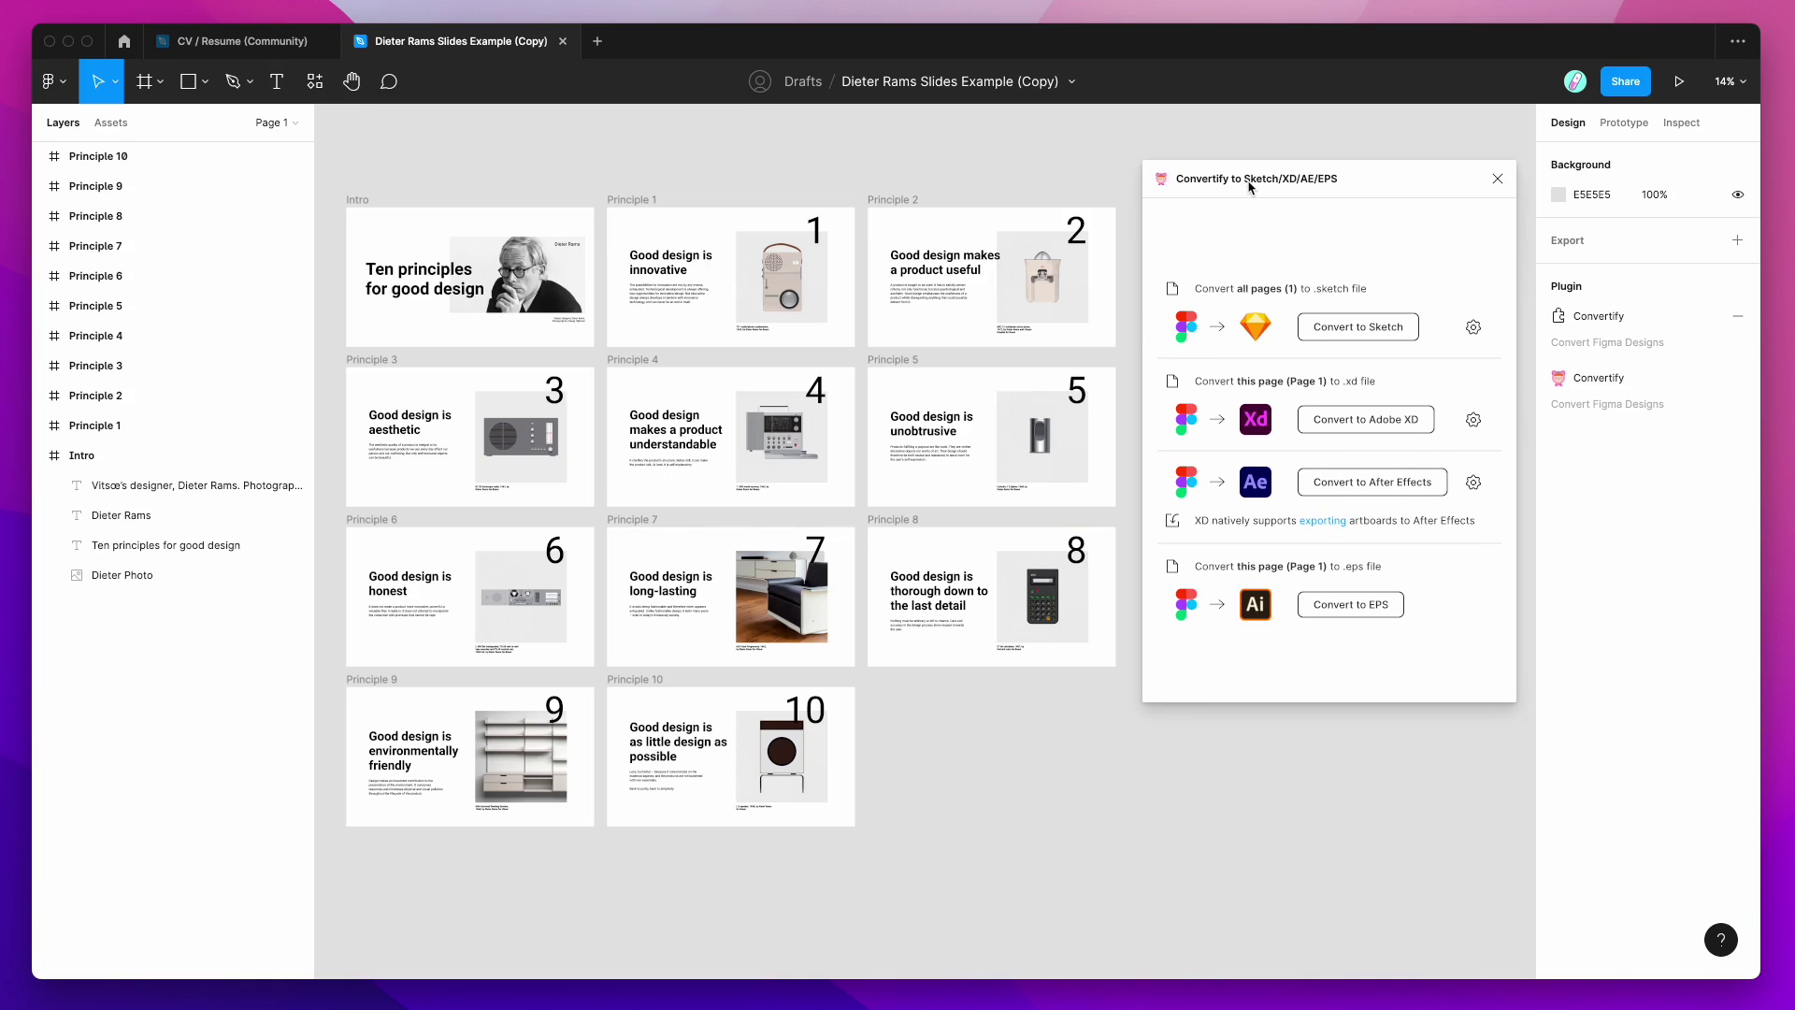